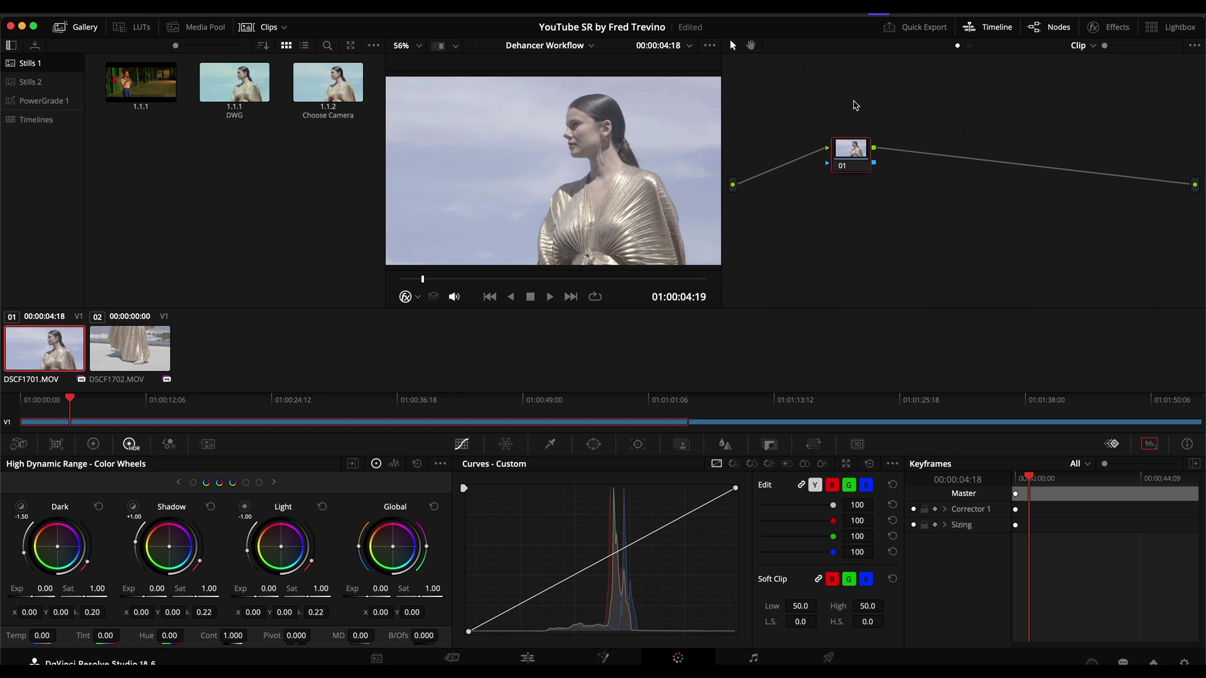
Step: Click through several controls on the Color page
click(873, 108)
click(850, 149)
click(719, 169)
click(498, 189)
click(632, 268)
click(647, 198)
click(626, 134)
click(528, 155)
click(603, 138)
click(575, 148)
click(638, 108)
click(560, 93)
click(575, 192)
click(621, 148)
Step: Review Color Management: DaVinci YRGB Color Managed, DaVinci Wide Gamut Intermediate; close Project Settings unsaved
click(1184, 661)
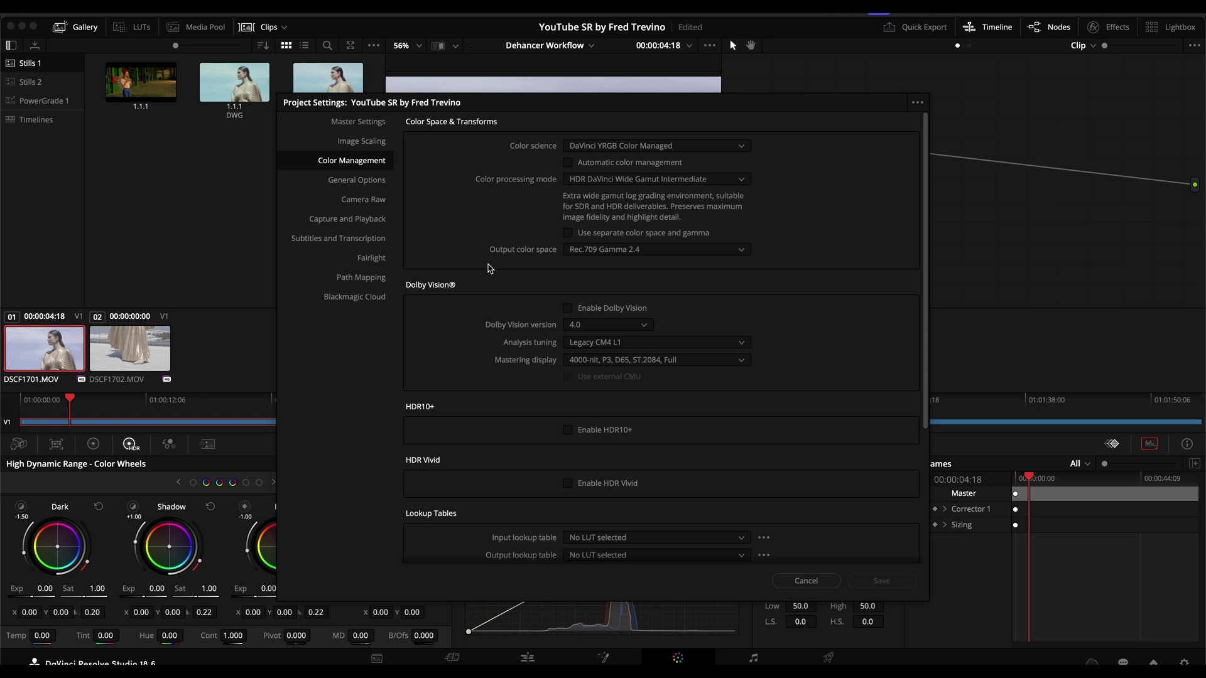
click(492, 230)
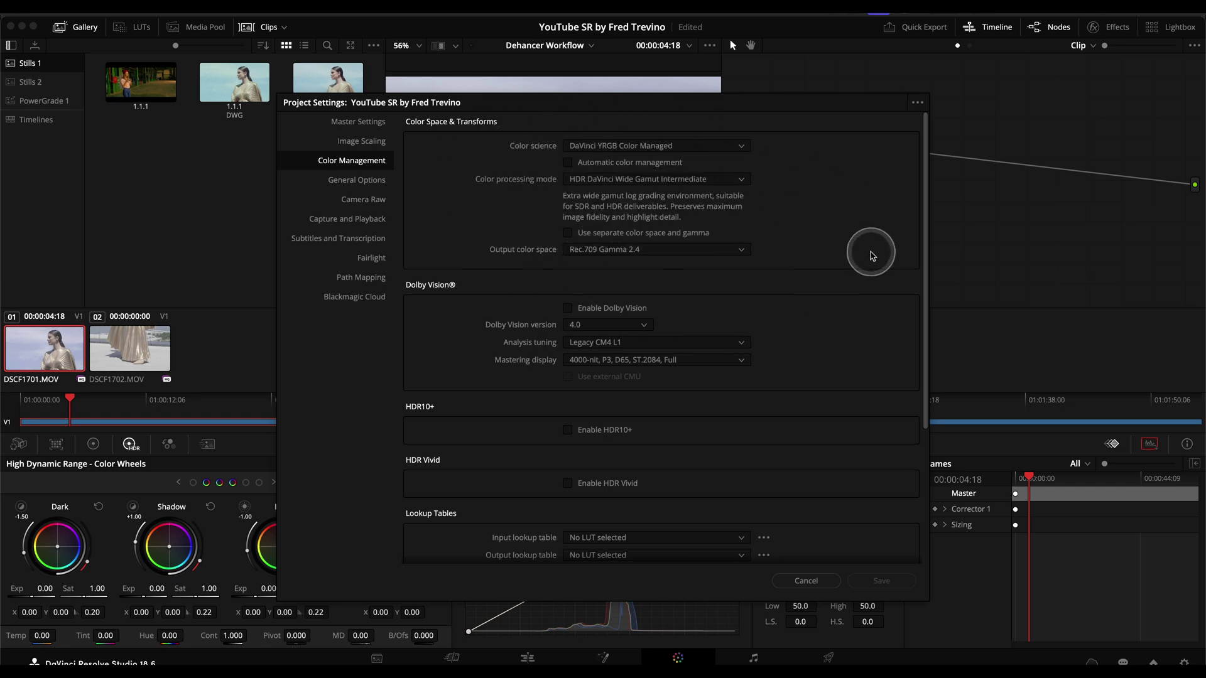
click(796, 584)
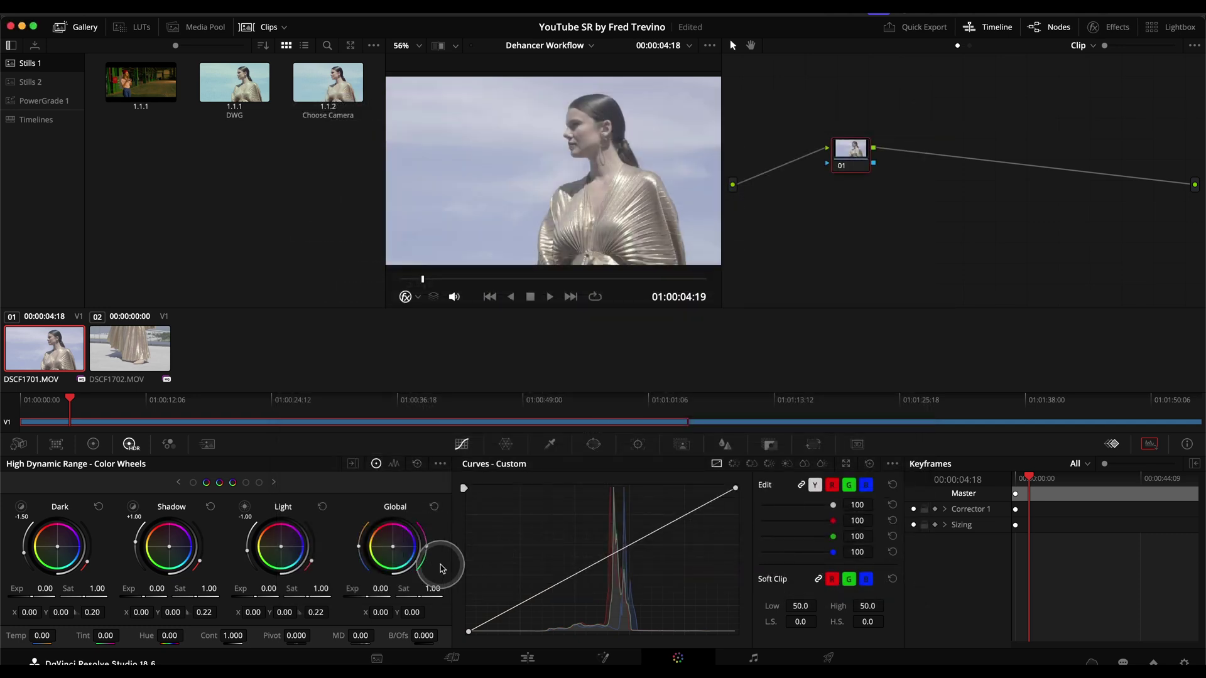
Step: On the Media page, select the DSCF1701.MOV clip, then deselect it
click(377, 658)
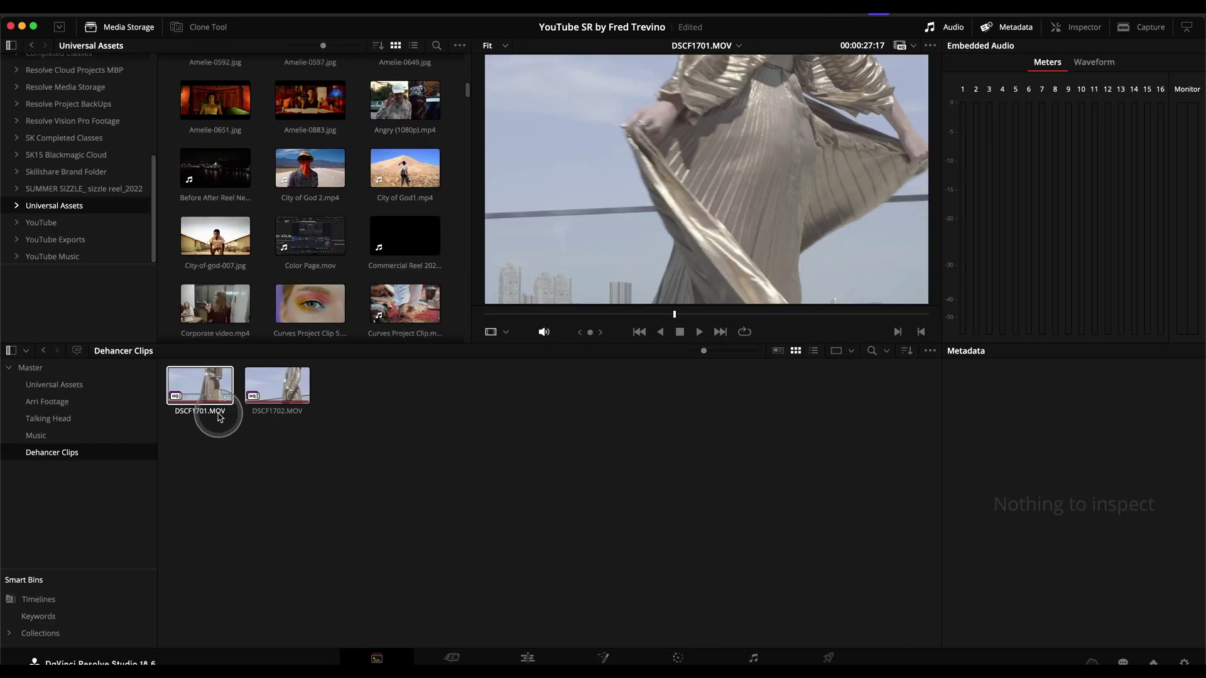
click(198, 391)
click(528, 314)
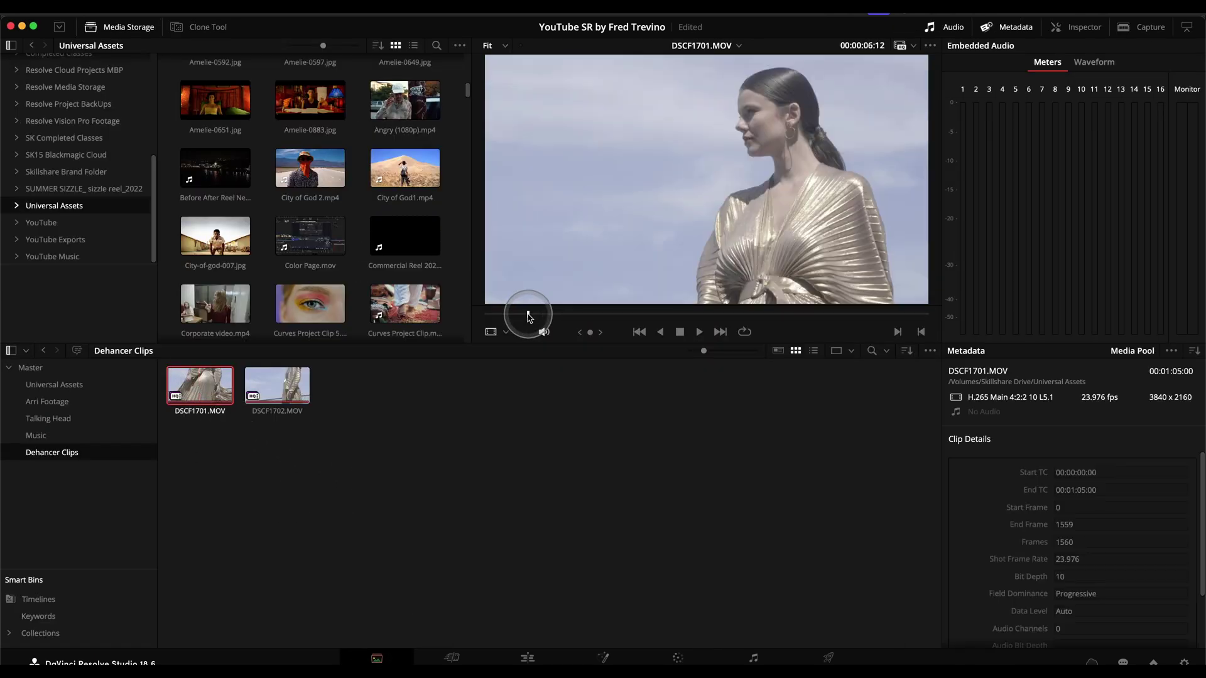
click(568, 494)
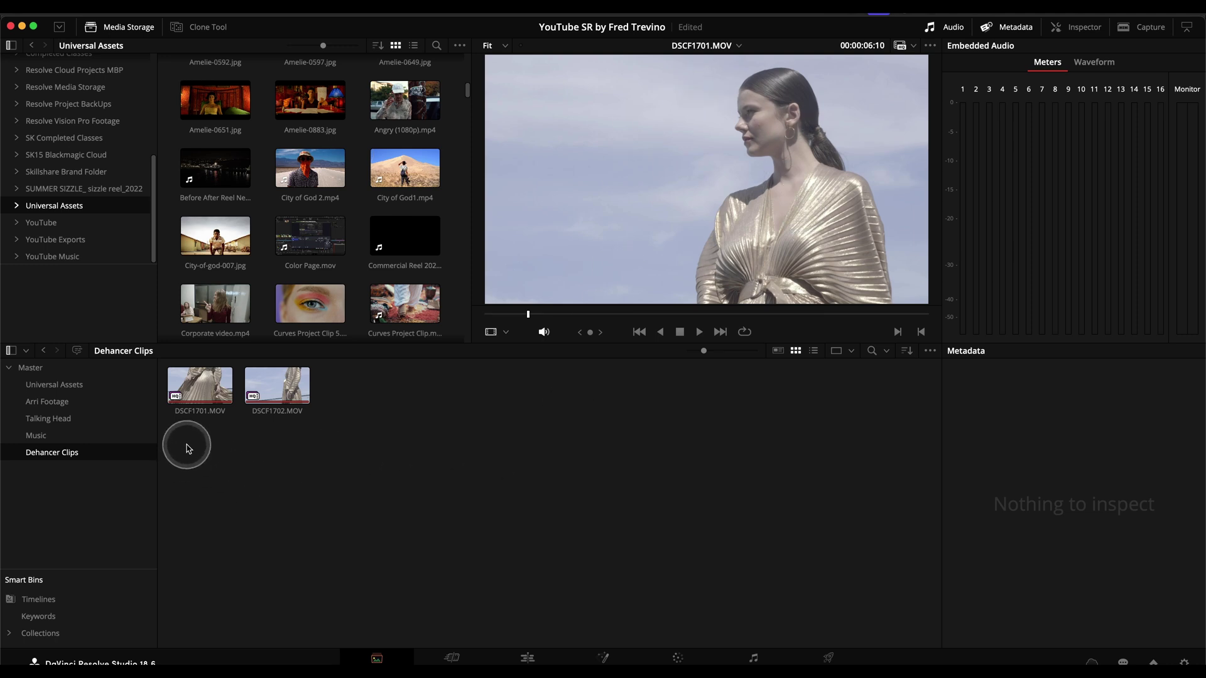
Step: Set both Dehancer clips' input colour space to FujiFilm F-Log, leaving DSCF1701.MOV selected
drag(184, 451, 290, 390)
right_click(208, 389)
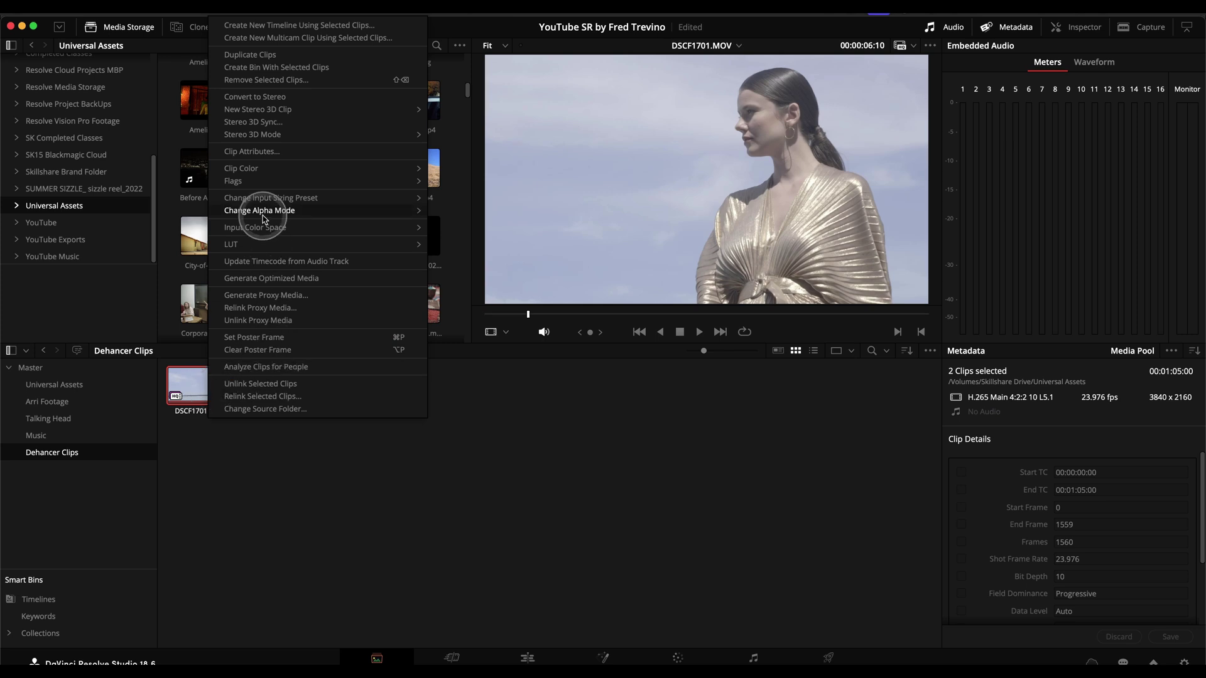
mouse_move(264, 231)
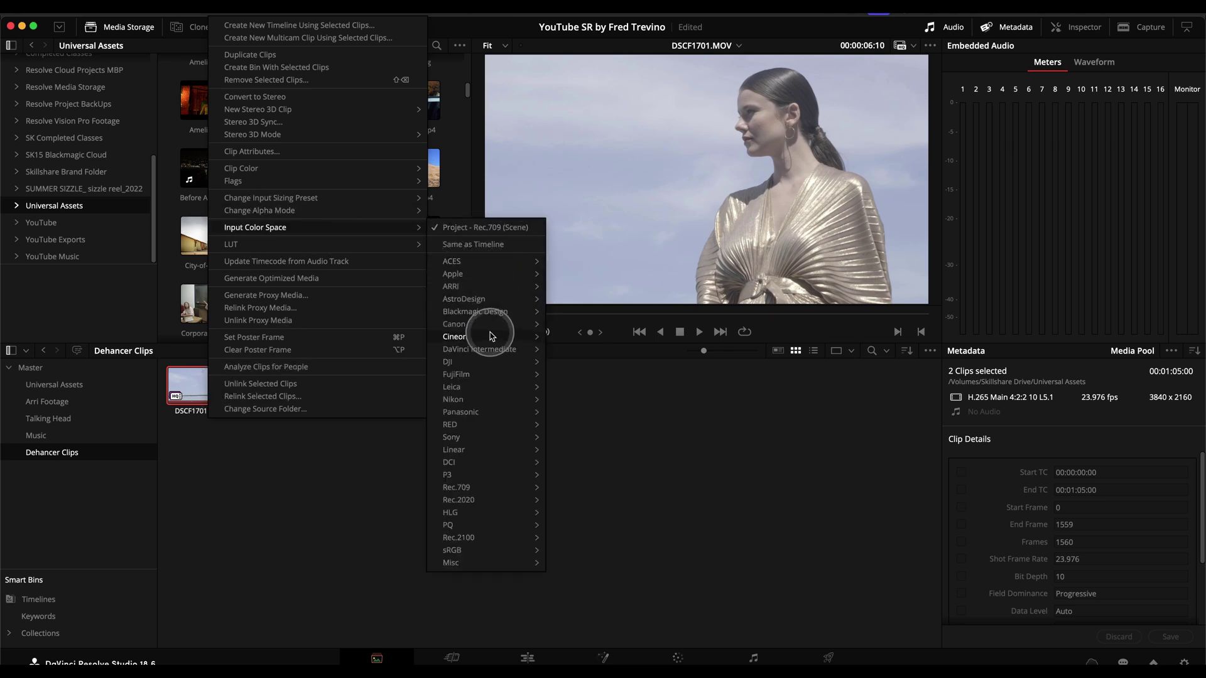
mouse_move(456, 377)
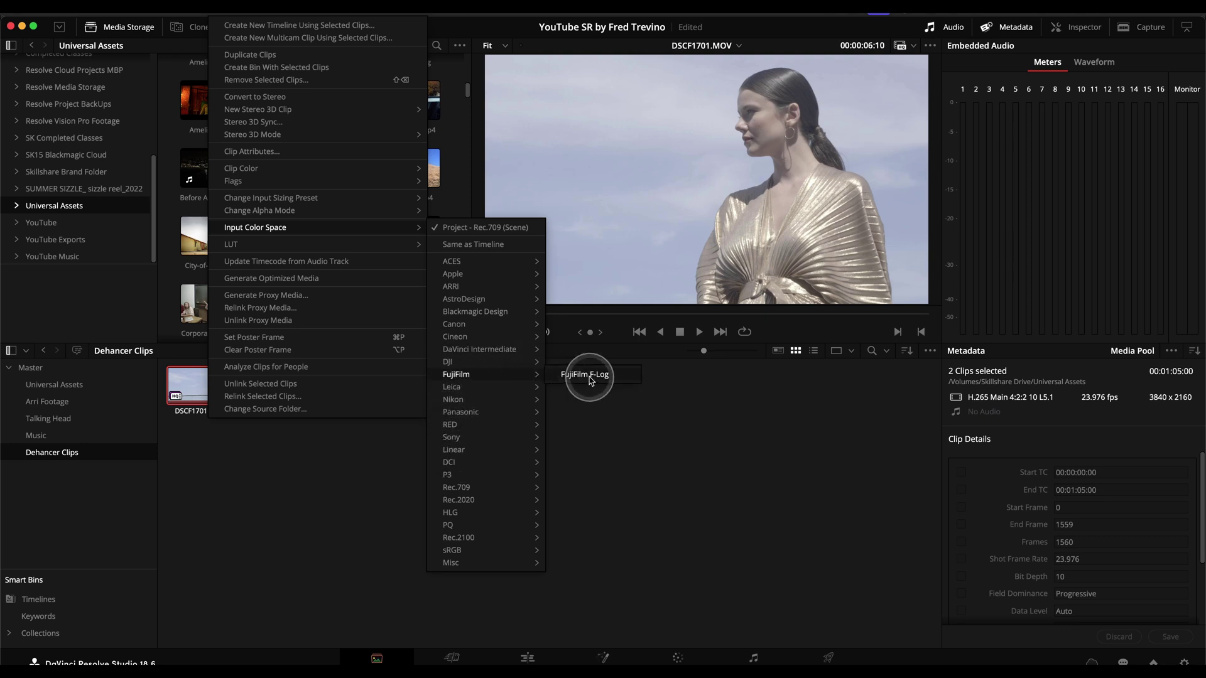
click(609, 379)
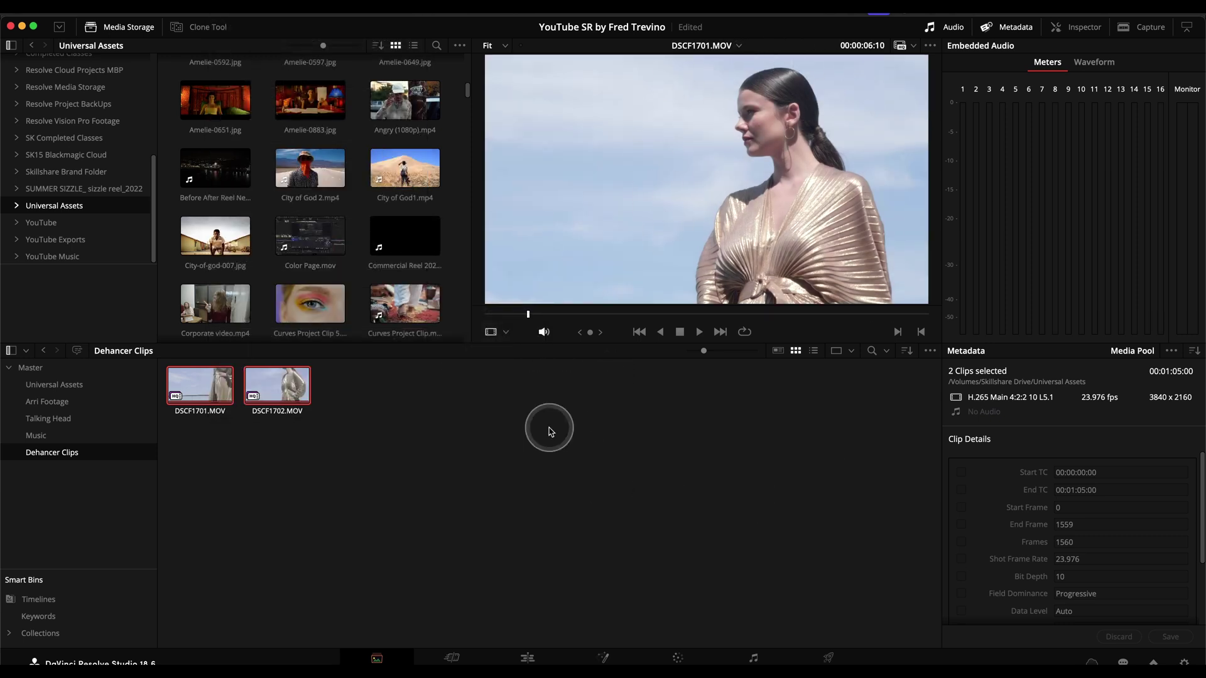
click(238, 453)
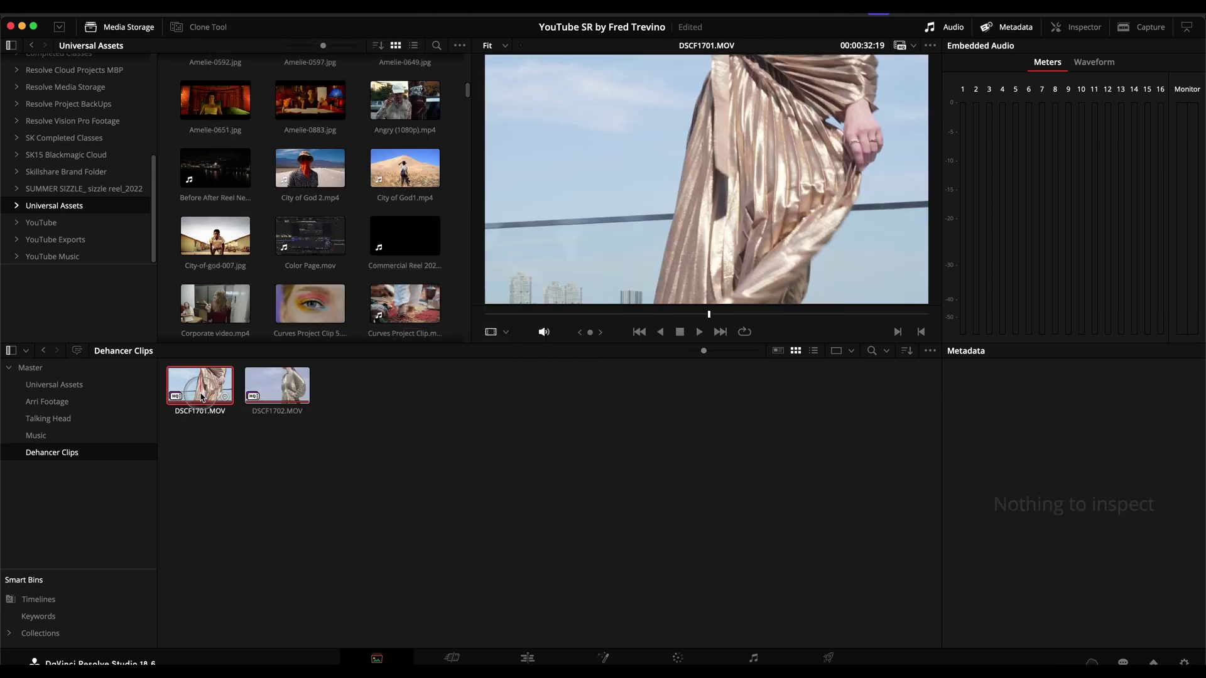
Step: Return to the Color page with DSCF1701.MOV at frame 01:00:04:23
click(200, 402)
click(678, 657)
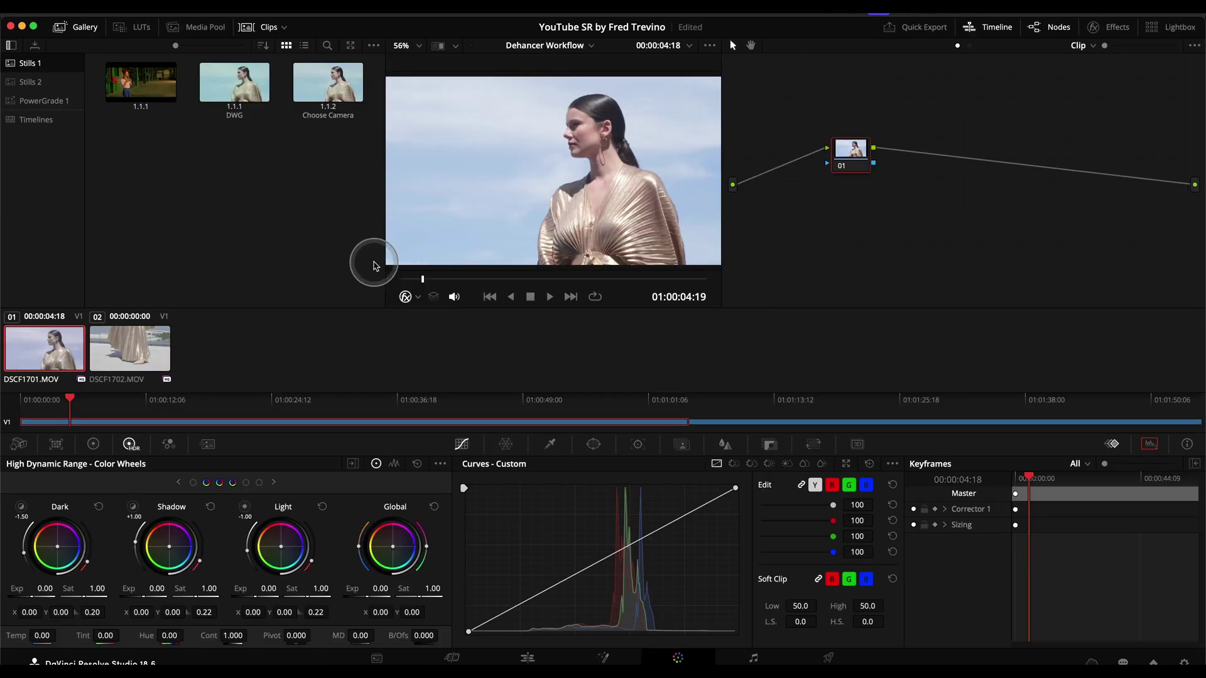
drag(423, 280, 424, 280)
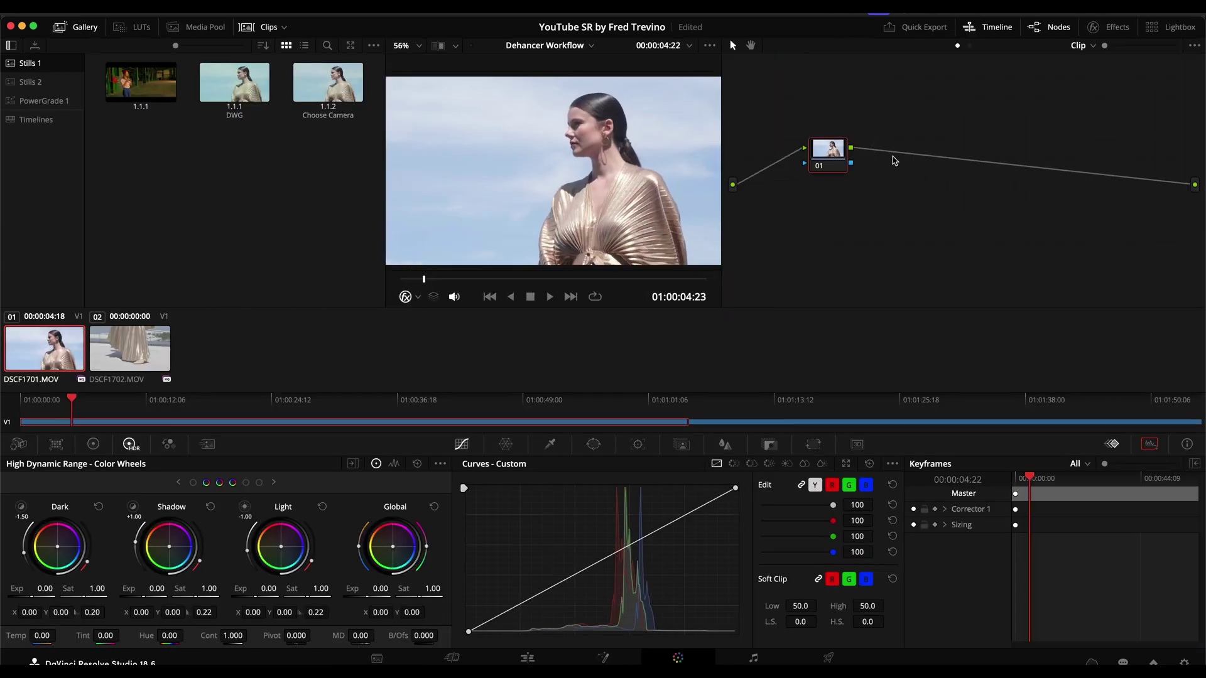
Step: Add serial node 02 after node 01 and apply Dehancer Pro to it
key(alt+s)
click(887, 166)
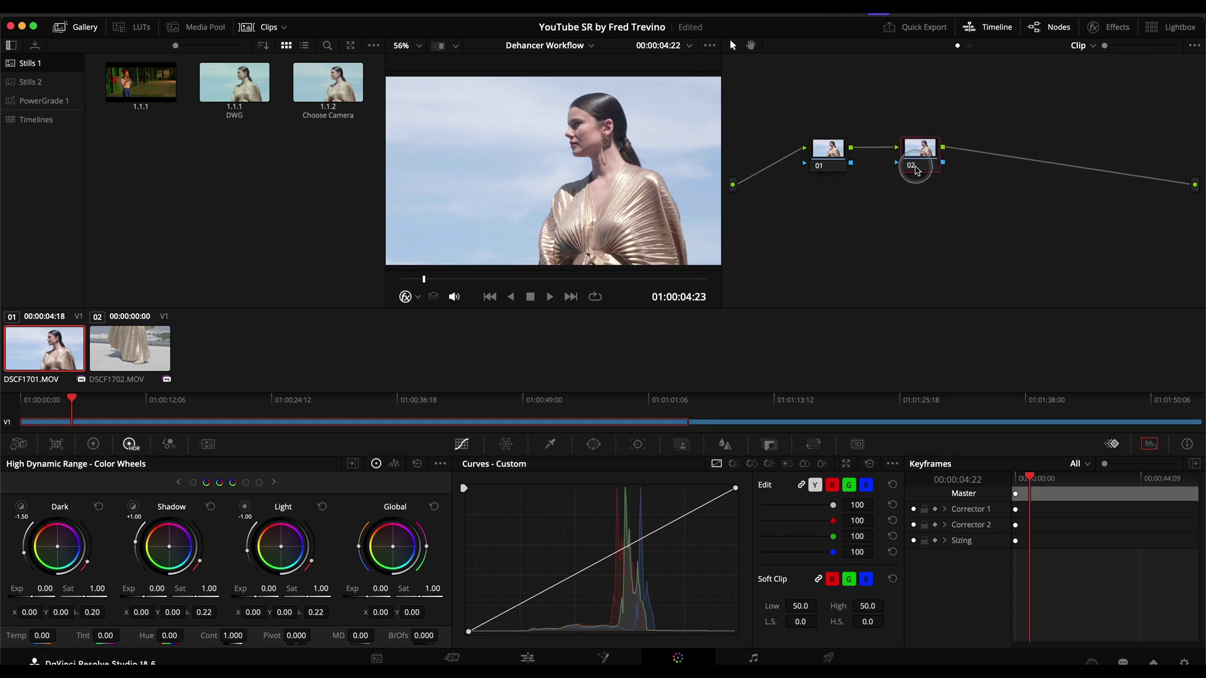
drag(921, 169, 1116, 157)
click(1111, 29)
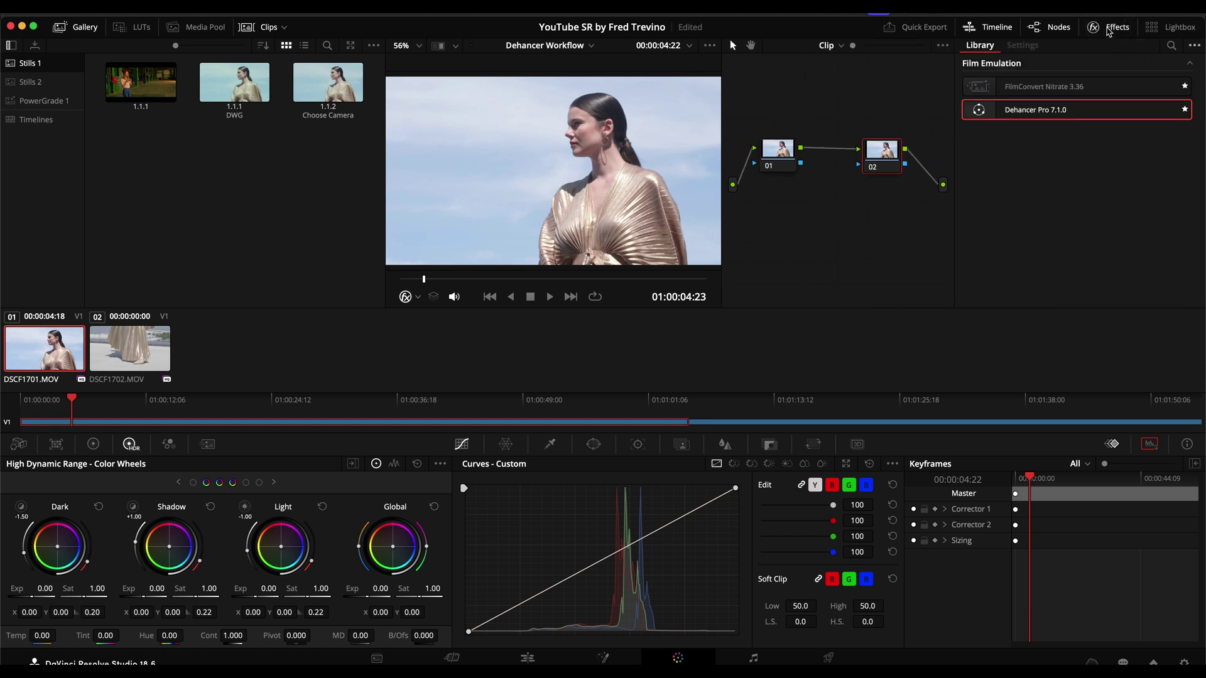
drag(1012, 116, 885, 161)
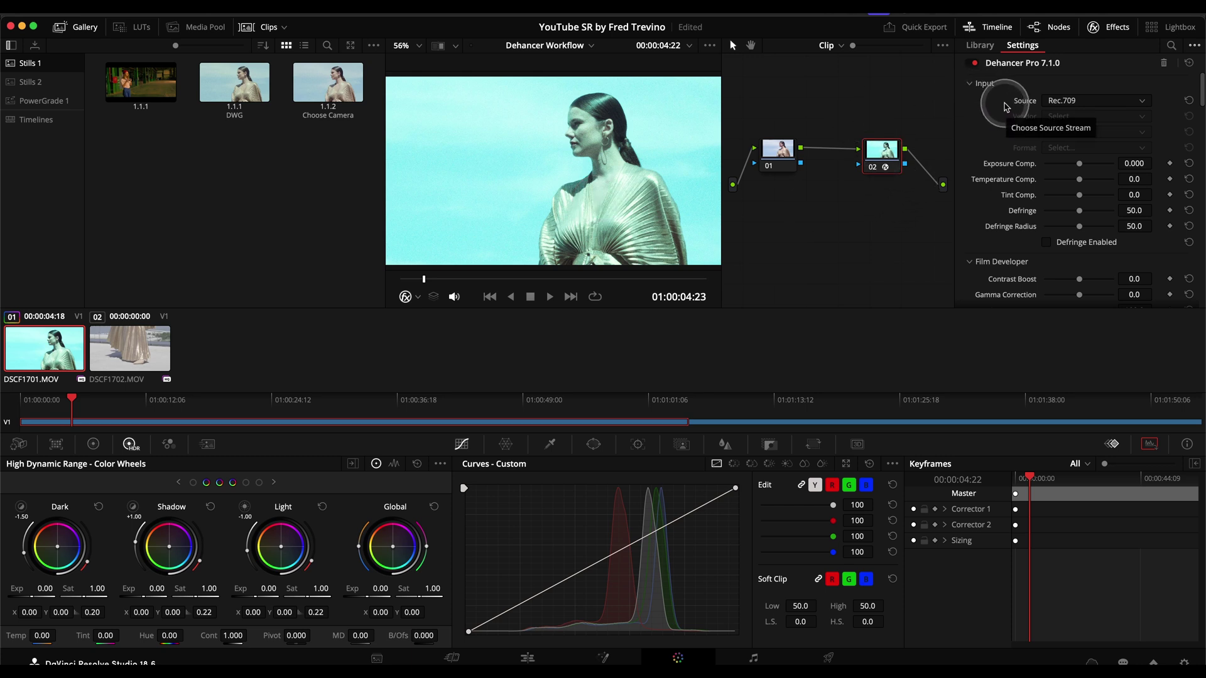
Step: Try Dehancer's input source as DVR WG/Intermediate, then Choose Camera with Fujifilm vendor
click(1100, 101)
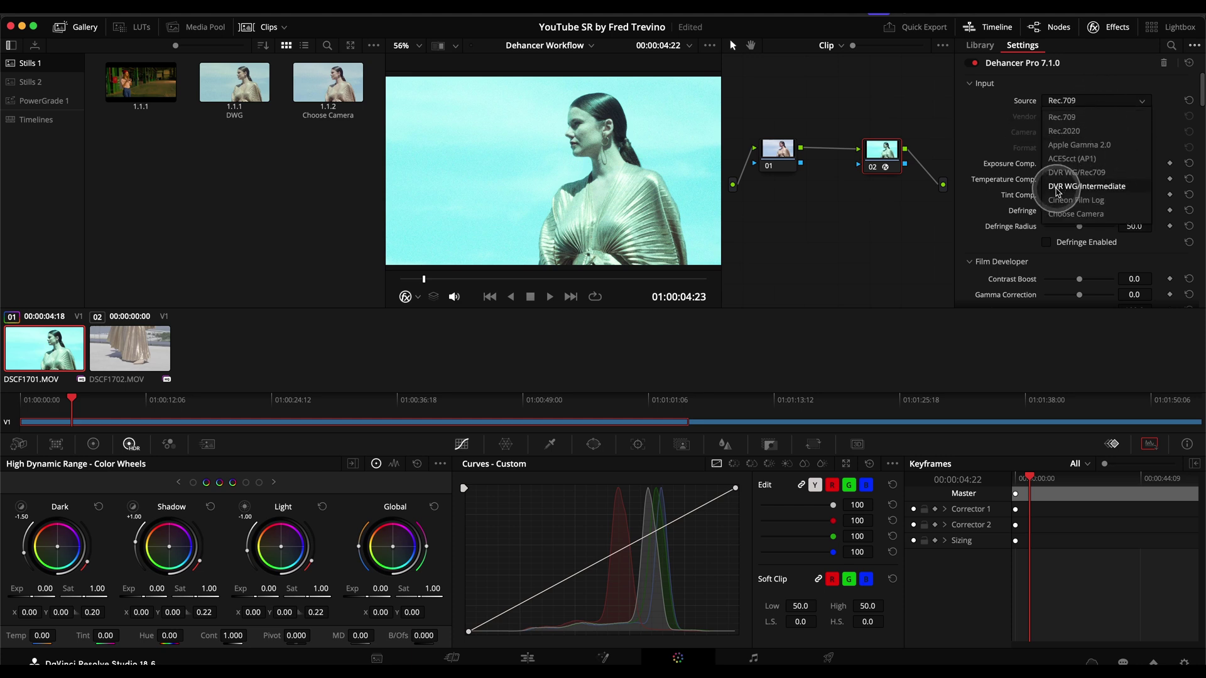
click(1112, 190)
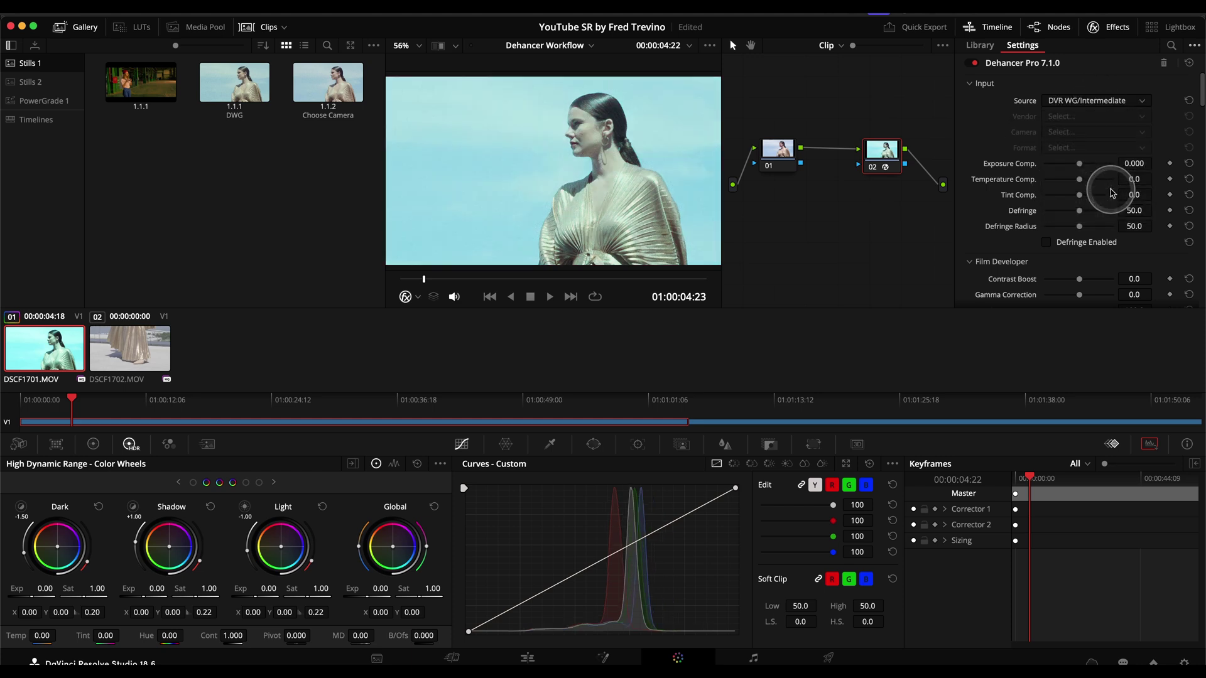
click(1069, 102)
click(1080, 216)
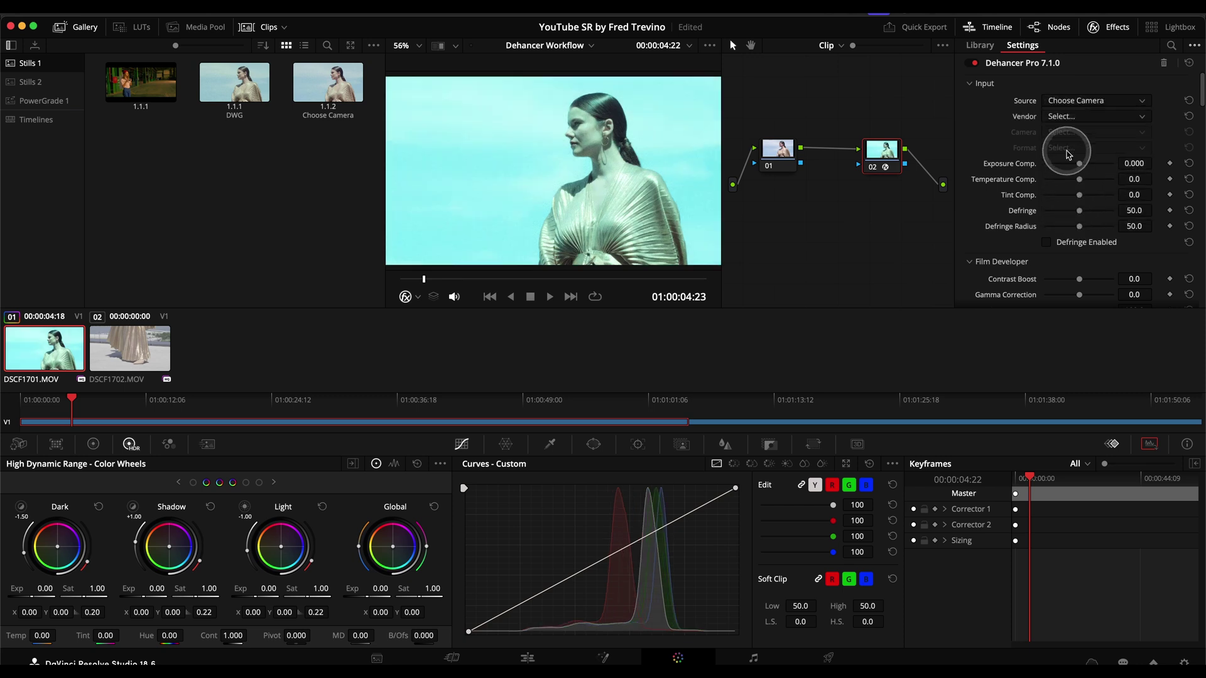
click(1062, 116)
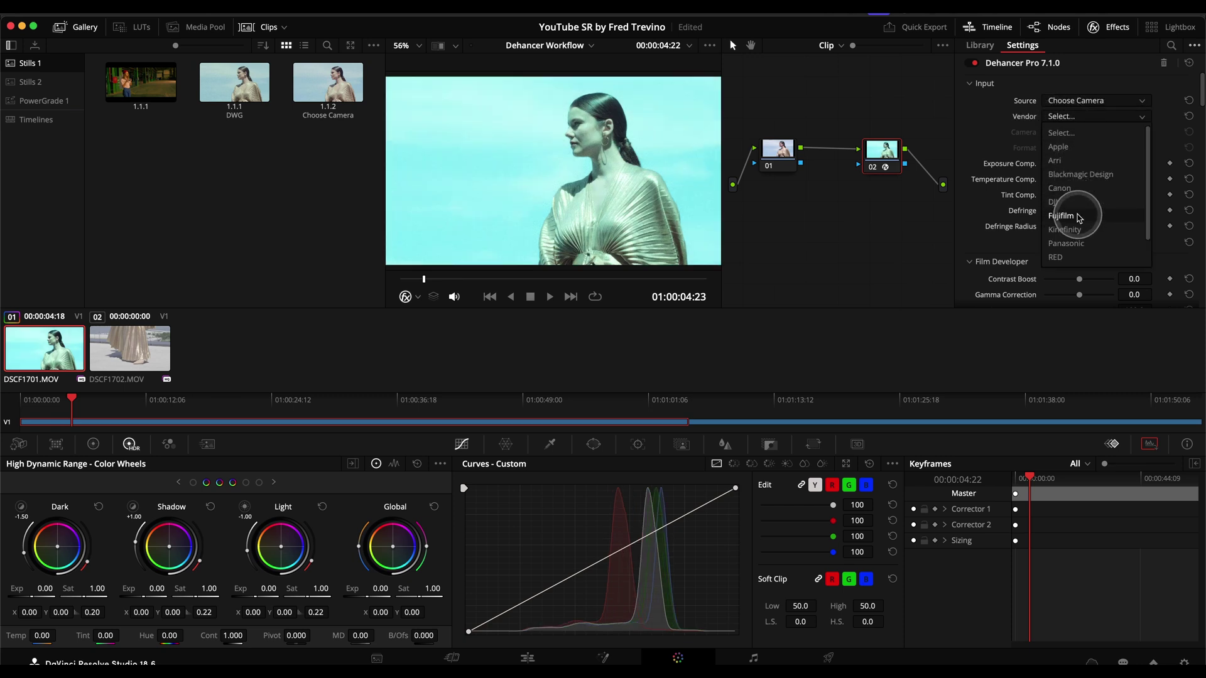
click(1061, 216)
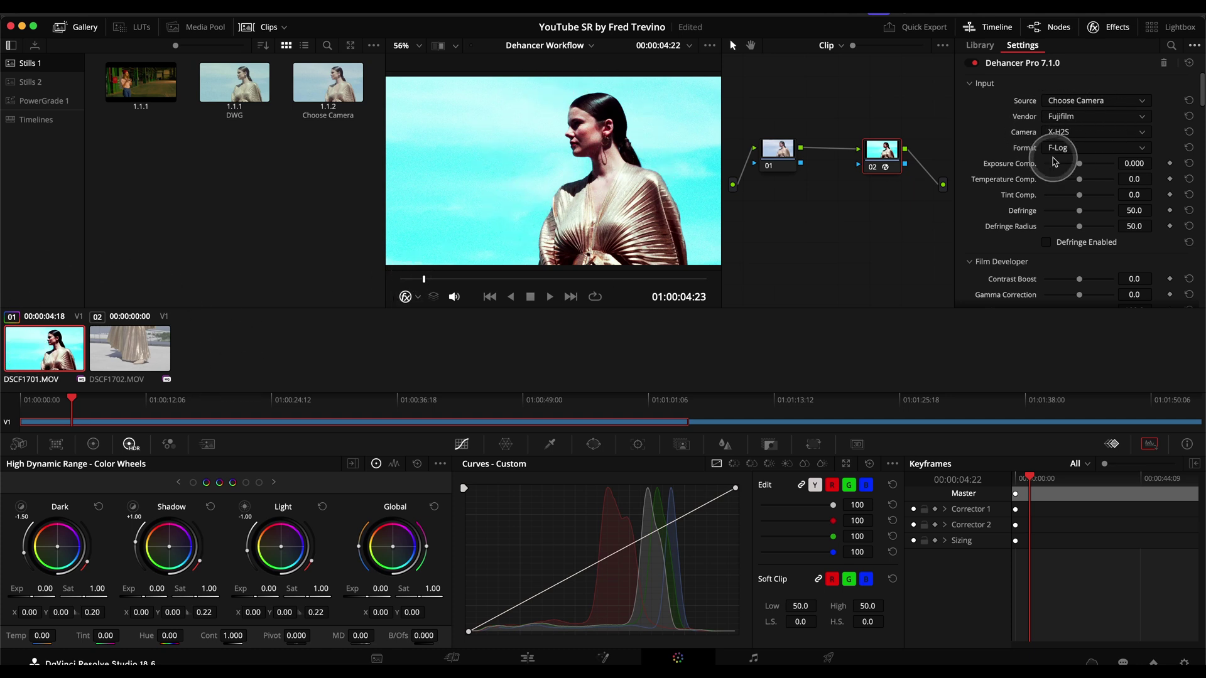
Step: Bypass clip 01's colour management, re-enable it, and restore the DVR WG/Intermediate source
right_click(57, 351)
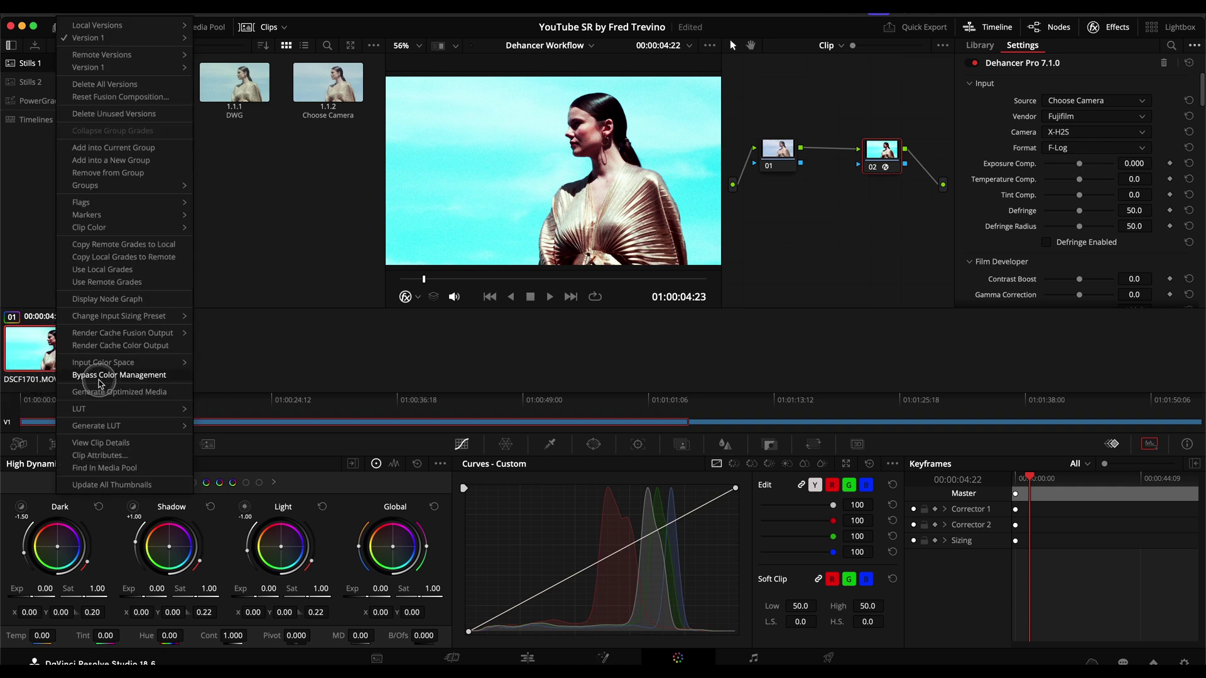
click(100, 377)
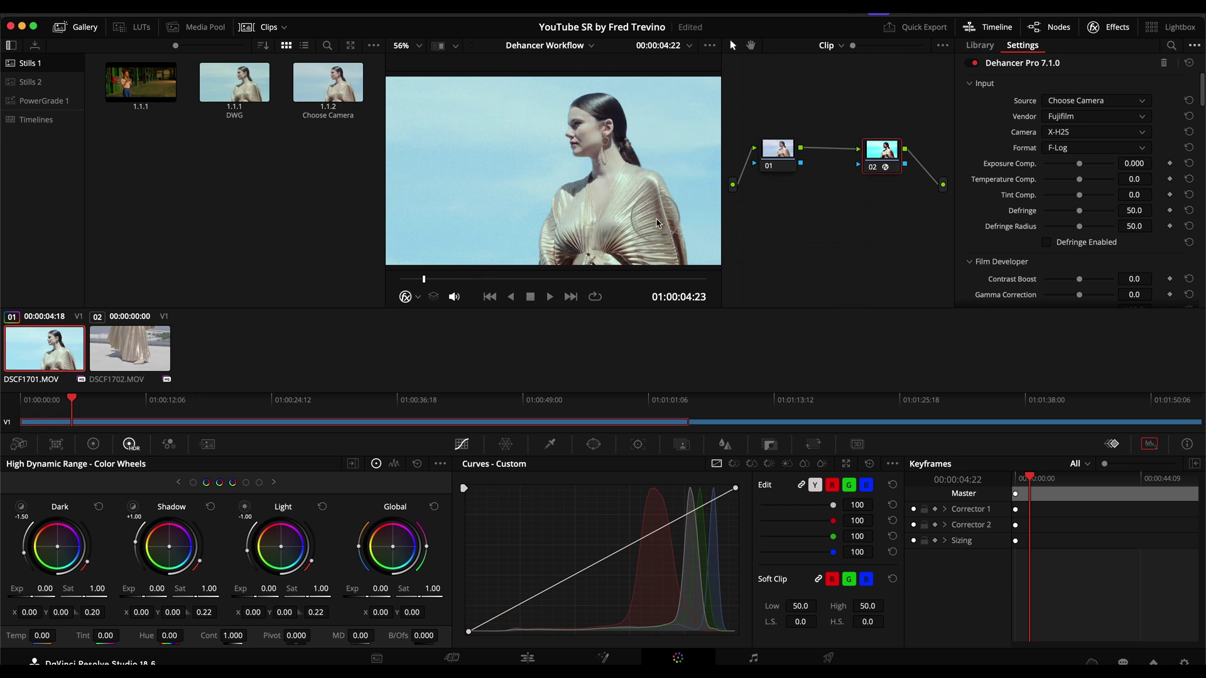
right_click(45, 353)
click(59, 377)
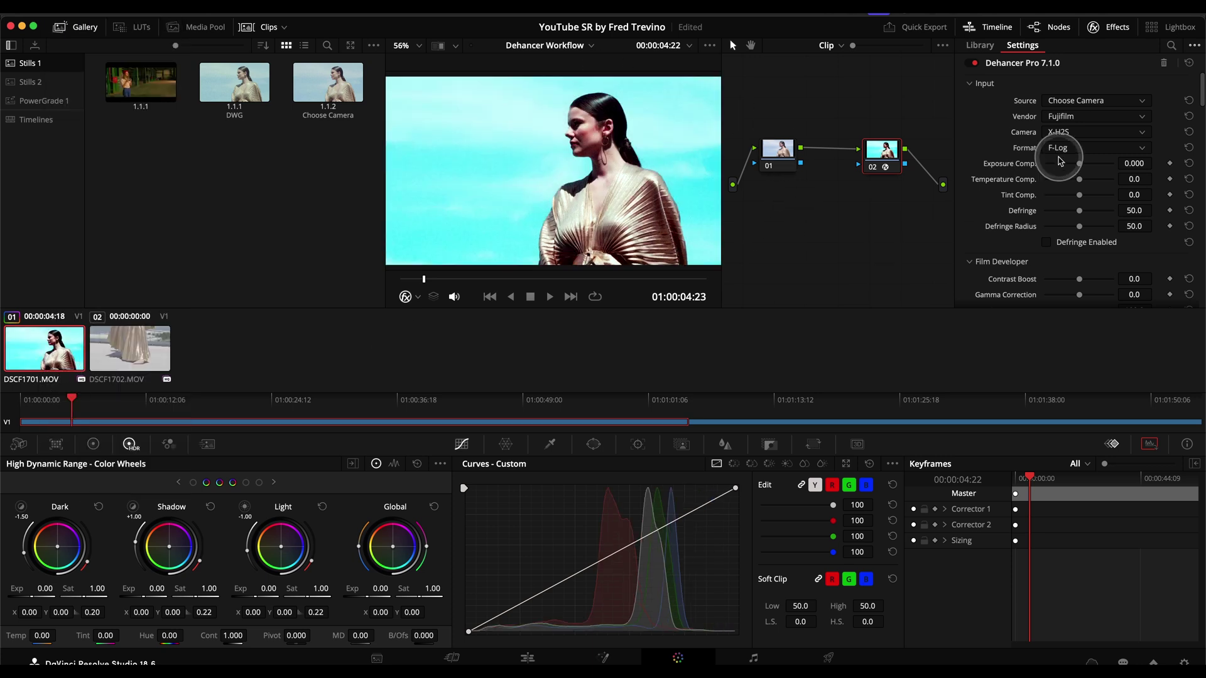
click(1075, 102)
click(1088, 187)
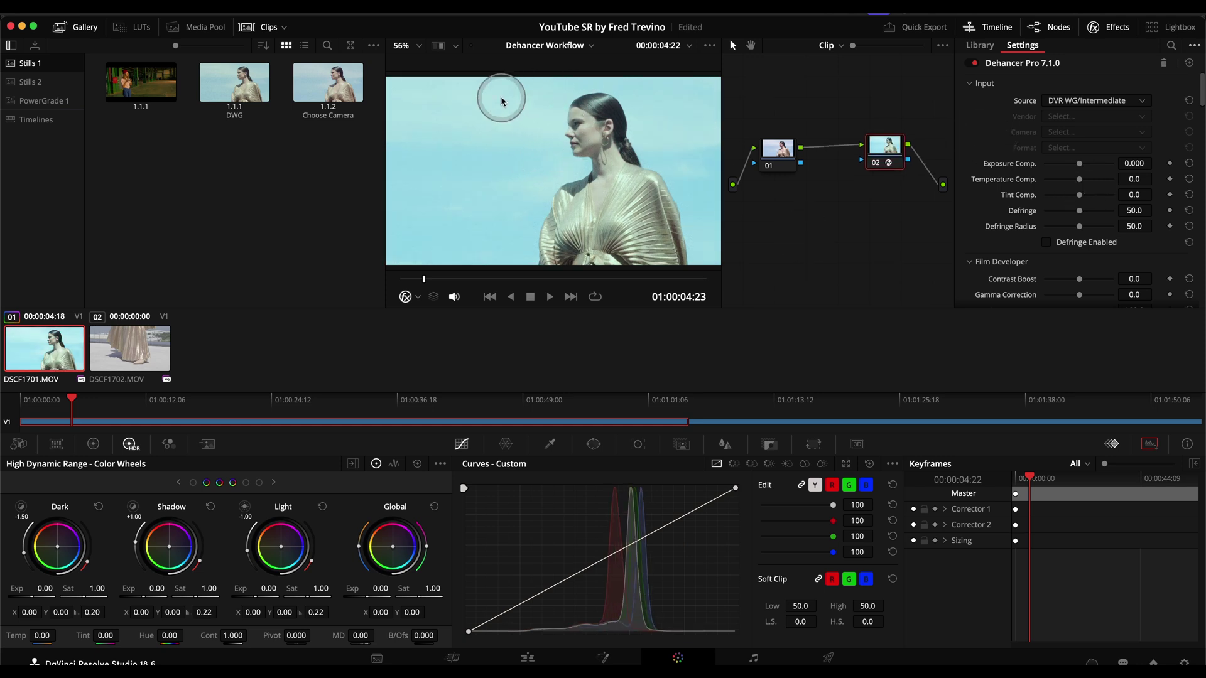
click(845, 238)
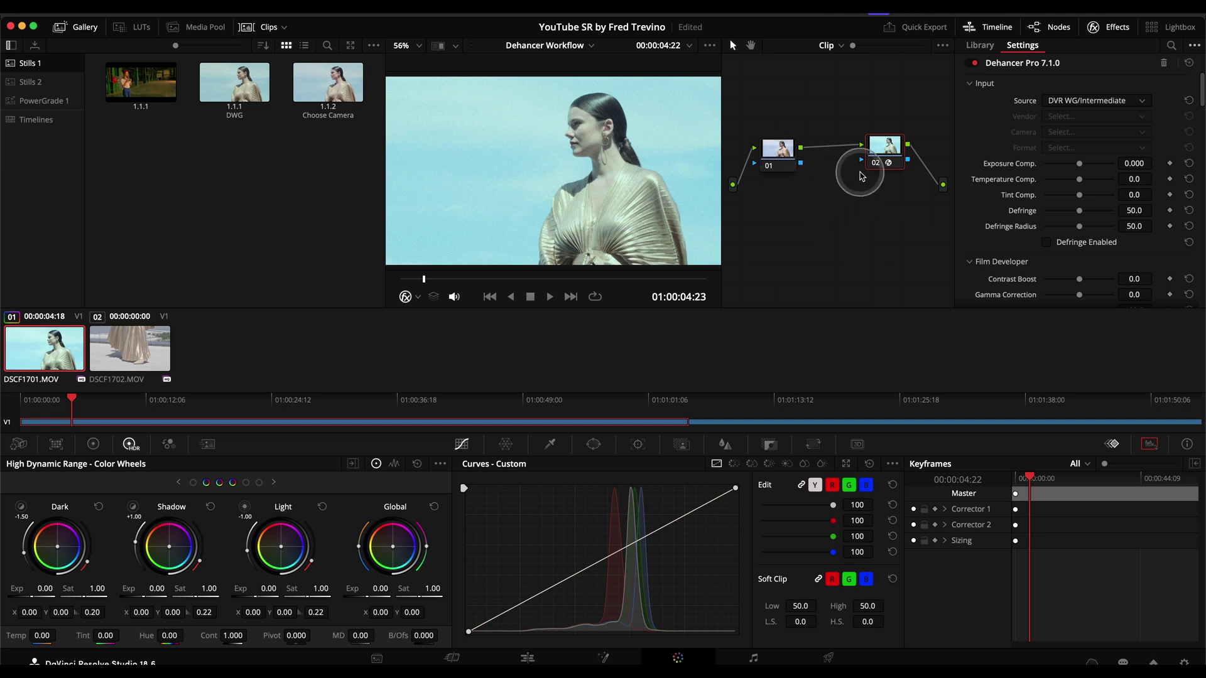
drag(890, 151, 885, 153)
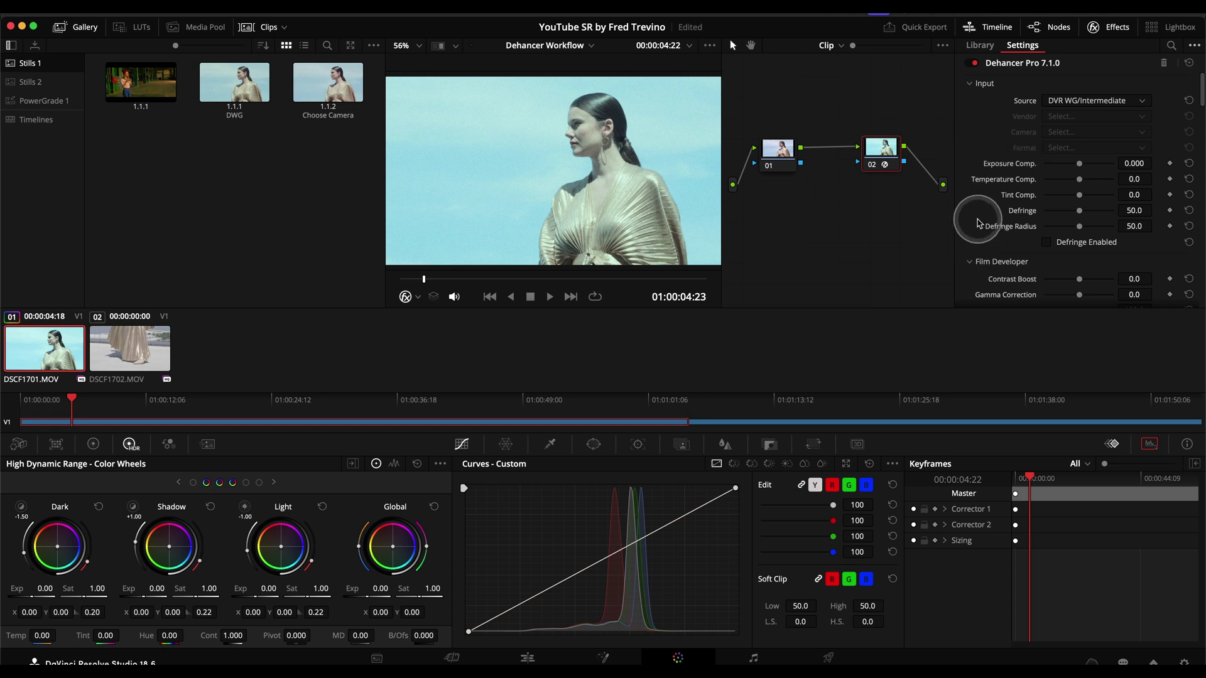
scroll(977, 223, down, 5)
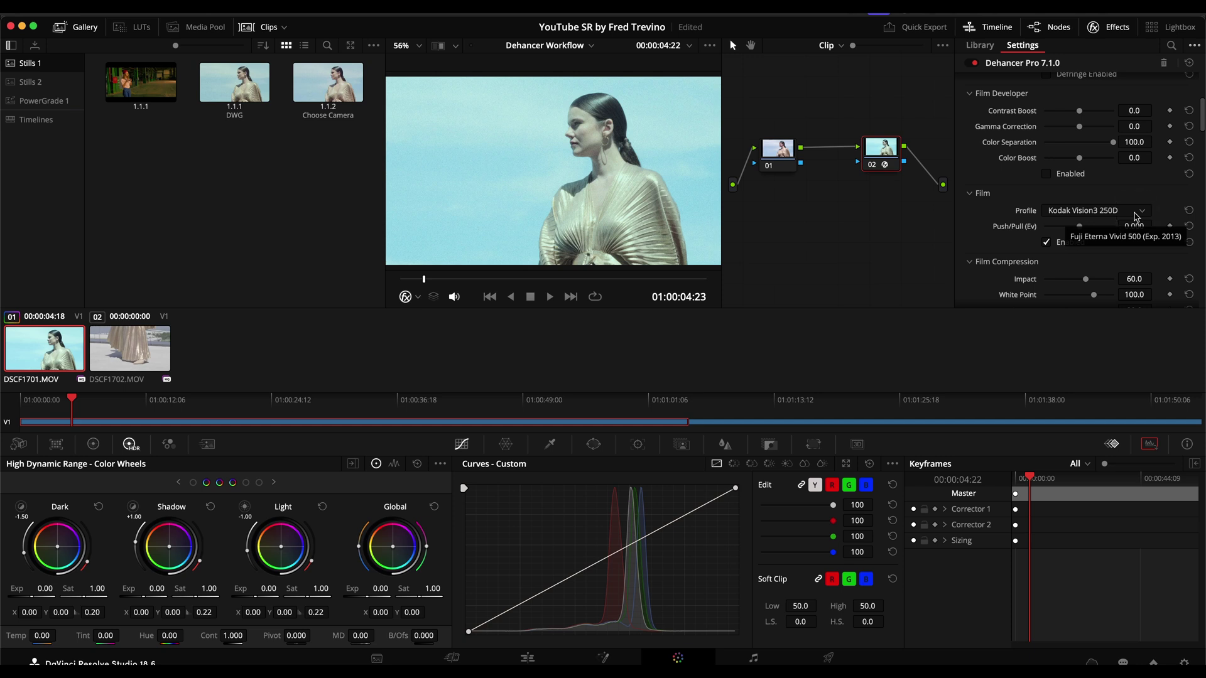
Step: Set the Dehancer film profile to Fuji Eterna Vivid 500 (Exp. 2013)
click(1095, 215)
scroll(1087, 274, down, 3)
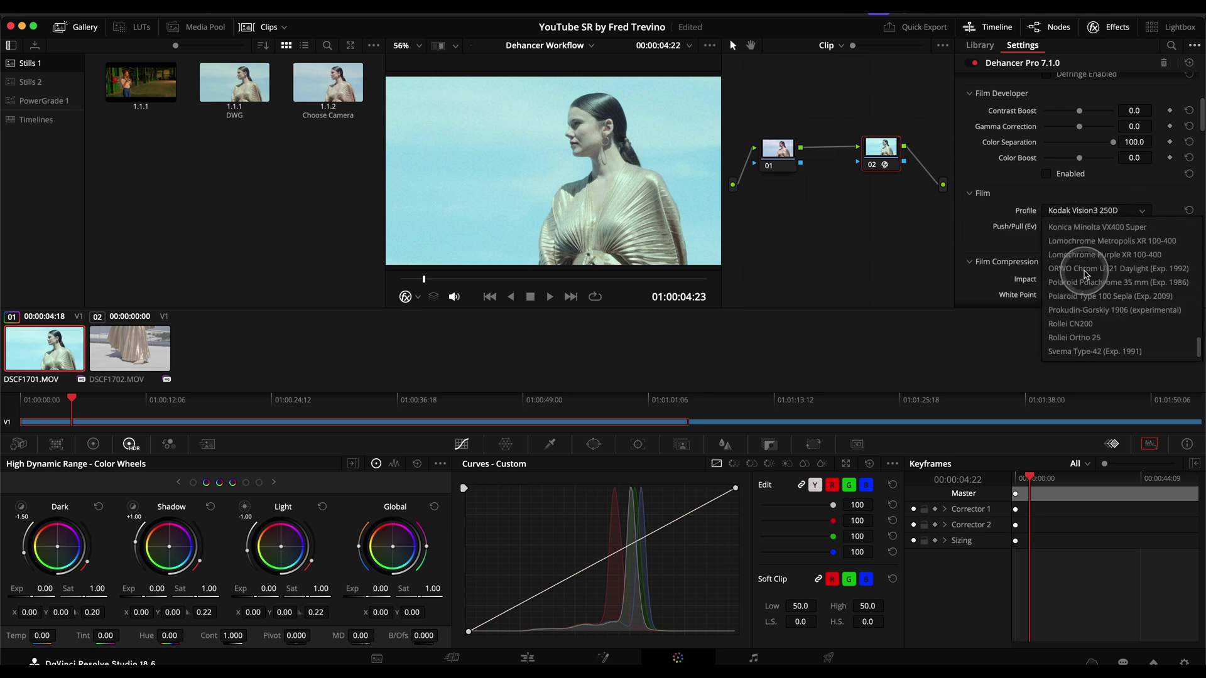
scroll(1087, 274, up, 10)
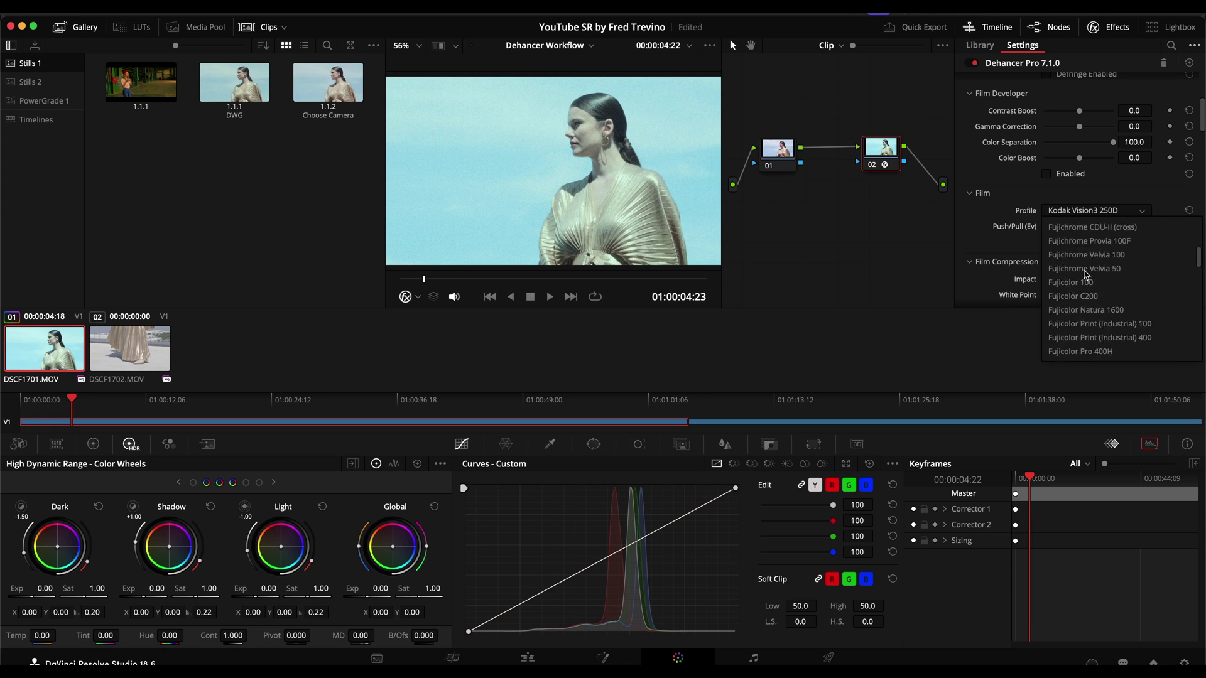
scroll(1081, 264, up, 3)
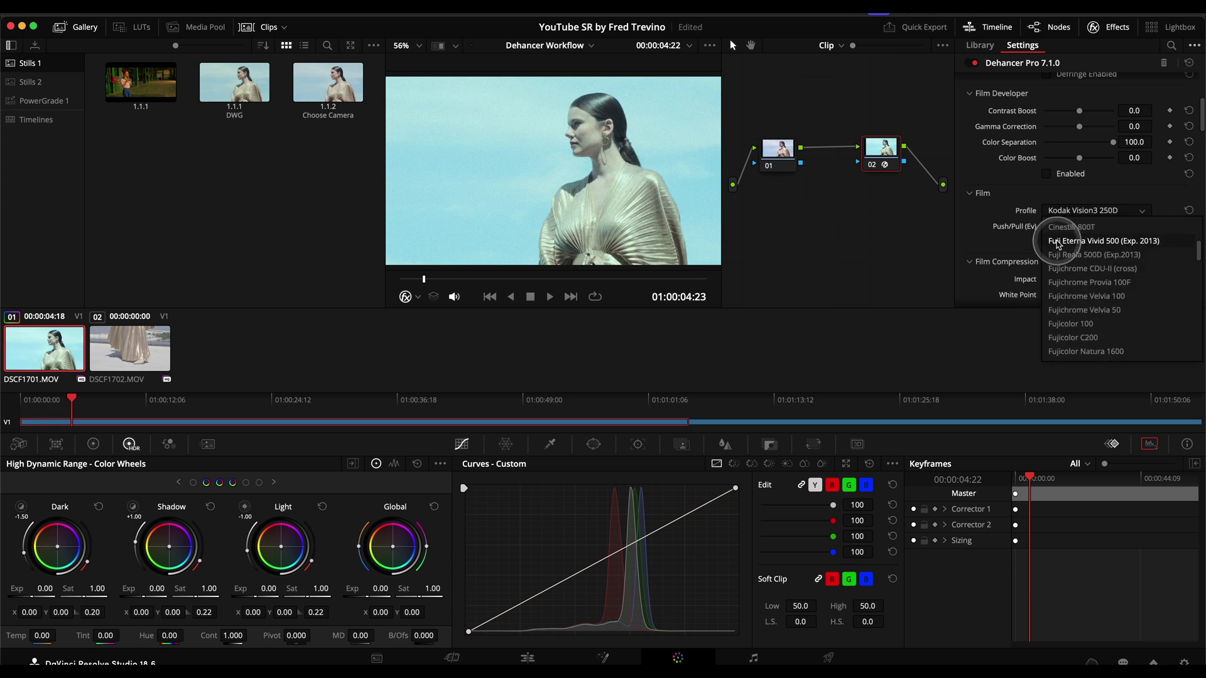
click(1114, 244)
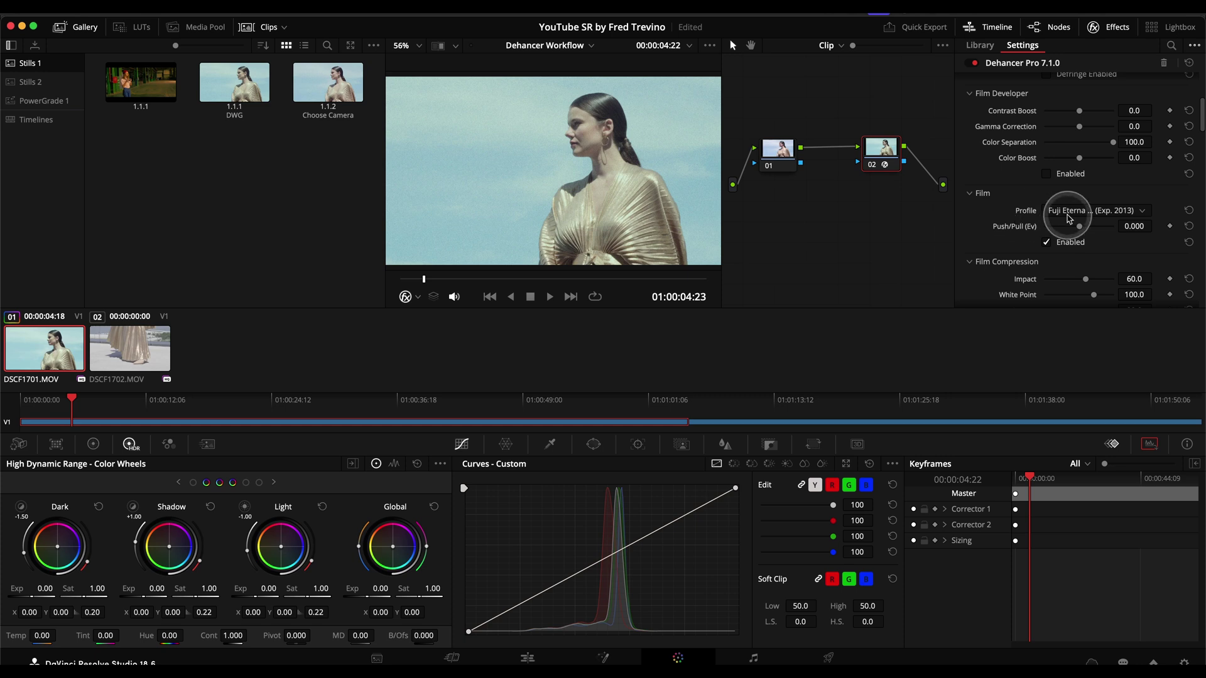
Step: Compare with Adox Color Implosion 100, then return to Fuji Eterna Vivid 500 (Exp. 2013)
click(1093, 210)
scroll(1081, 277, down, 5)
scroll(1081, 279, up, 8)
scroll(1081, 306, up, 3)
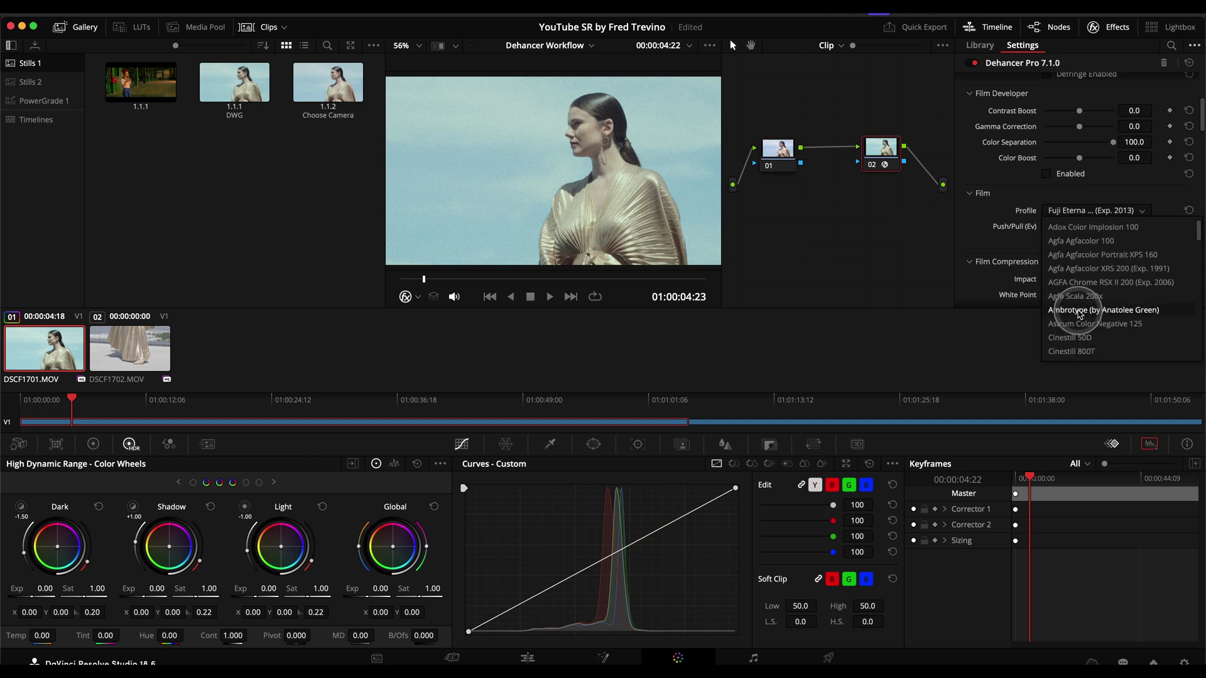
click(1079, 230)
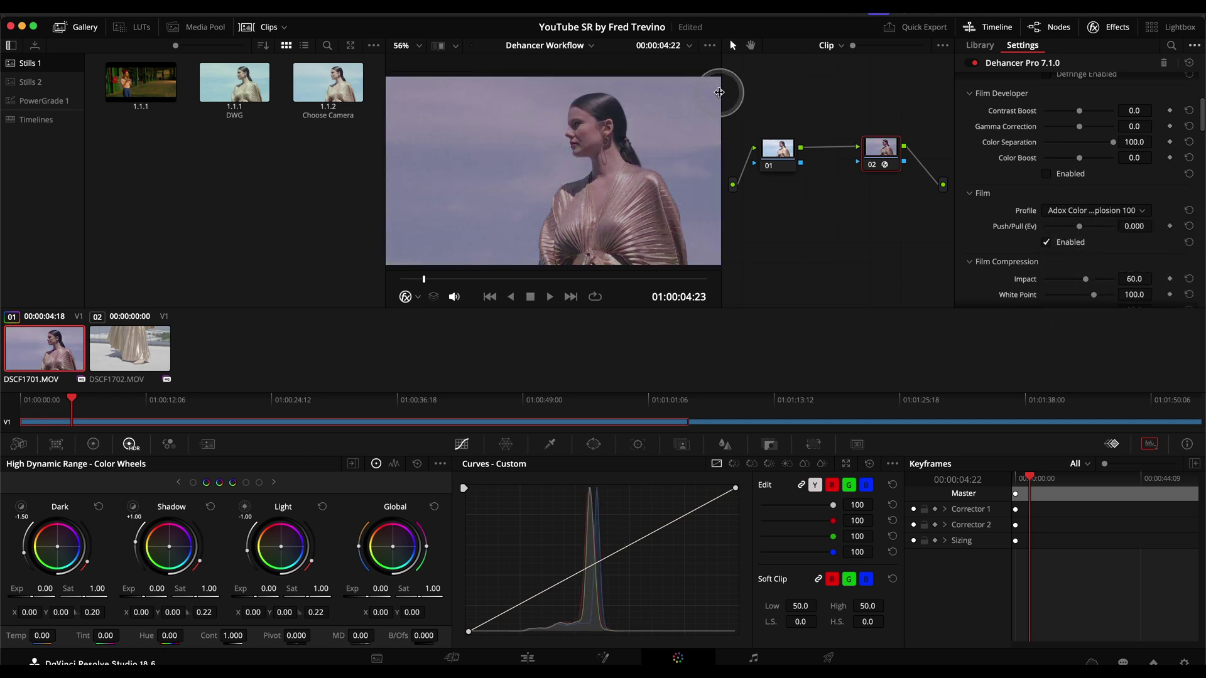
click(1068, 210)
scroll(1107, 292, down, 3)
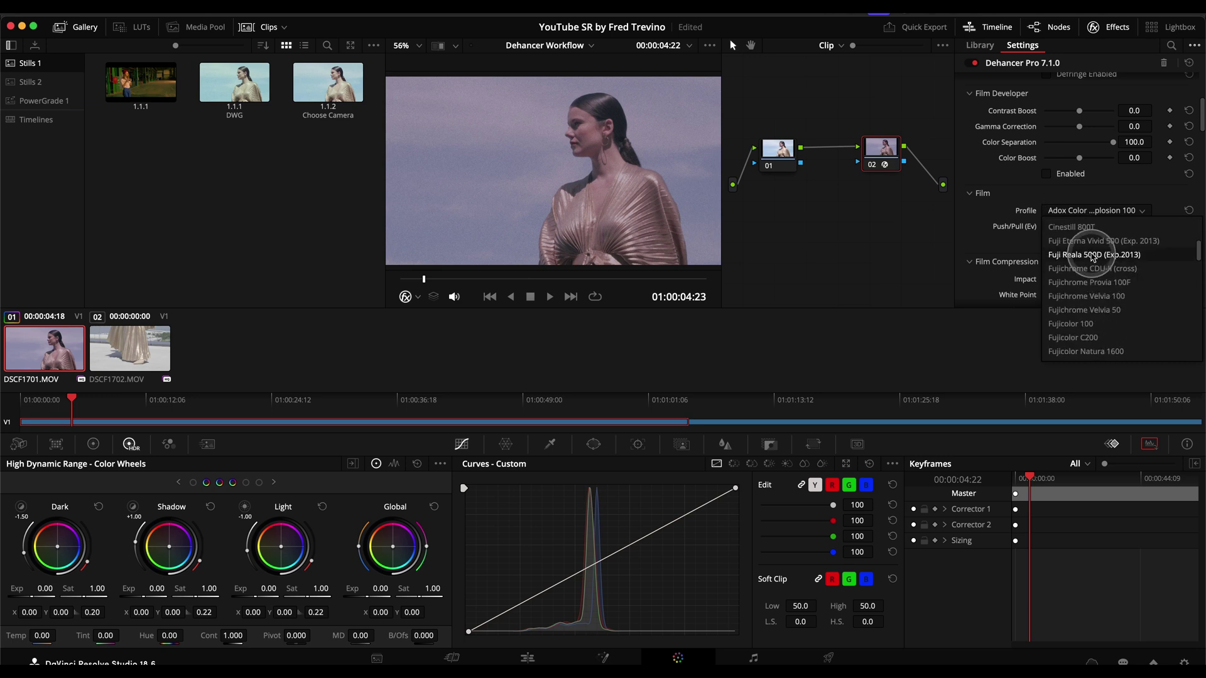
click(1100, 241)
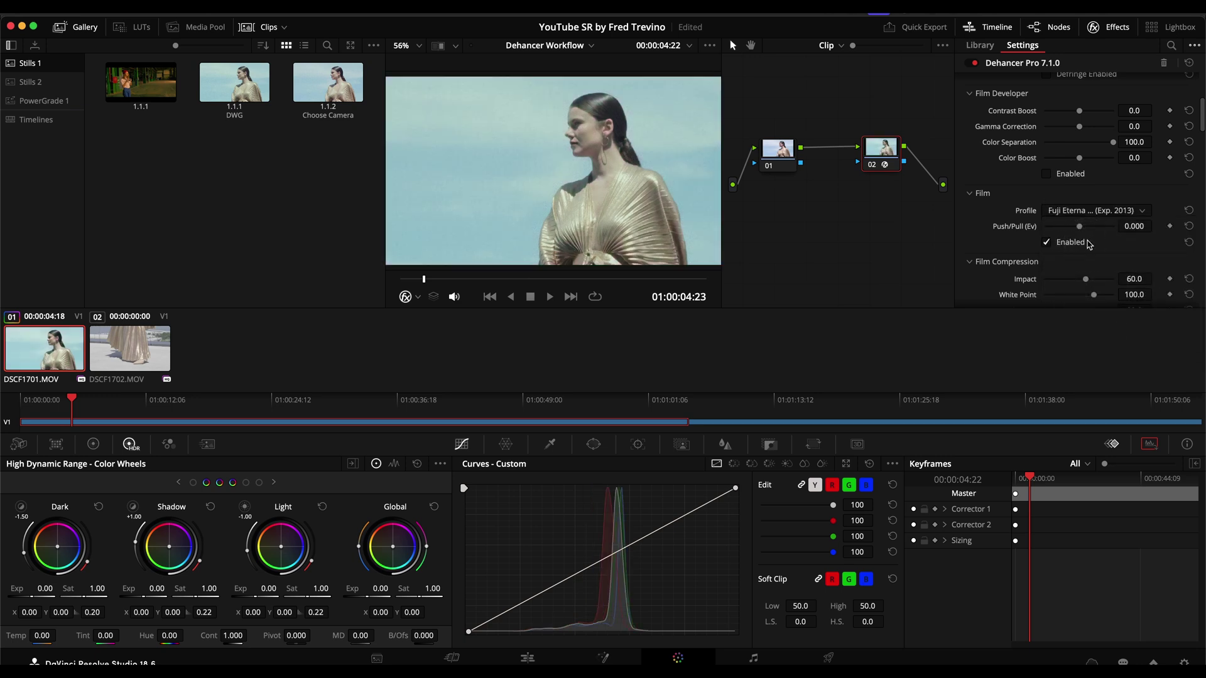
click(991, 220)
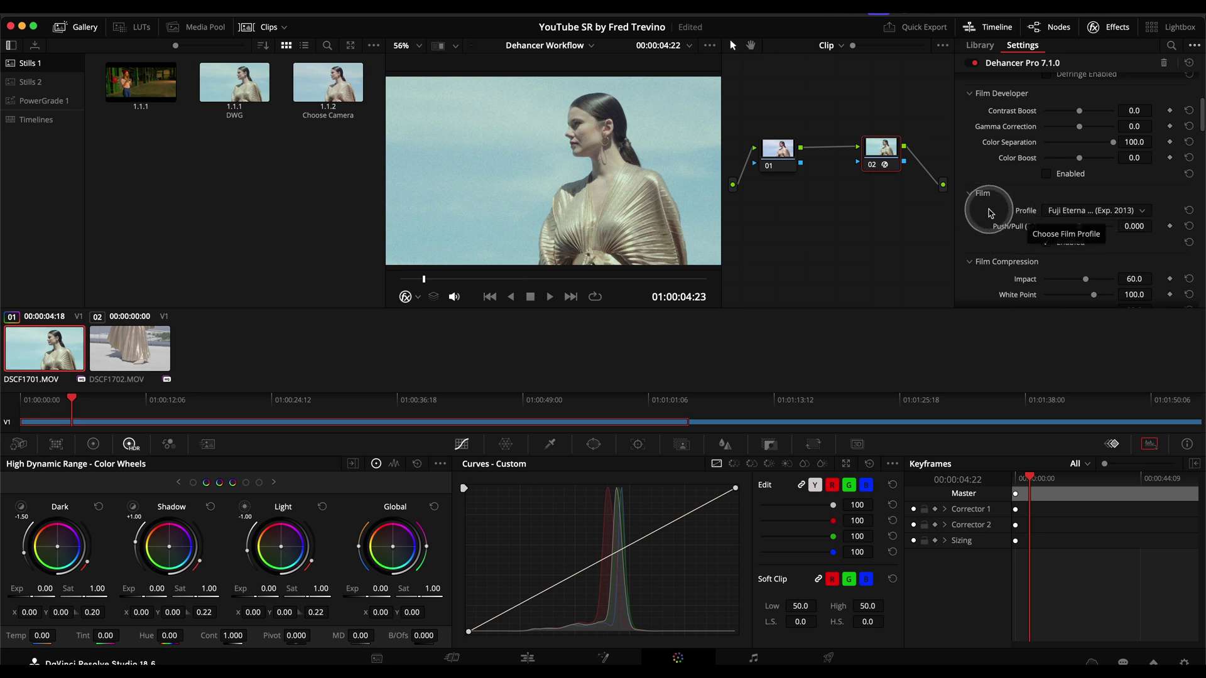
Step: Enable Dehancer's Expand module and drag its Black Point from 0.00 to 13.02
scroll(990, 212, up, 2)
scroll(991, 214, down, 1)
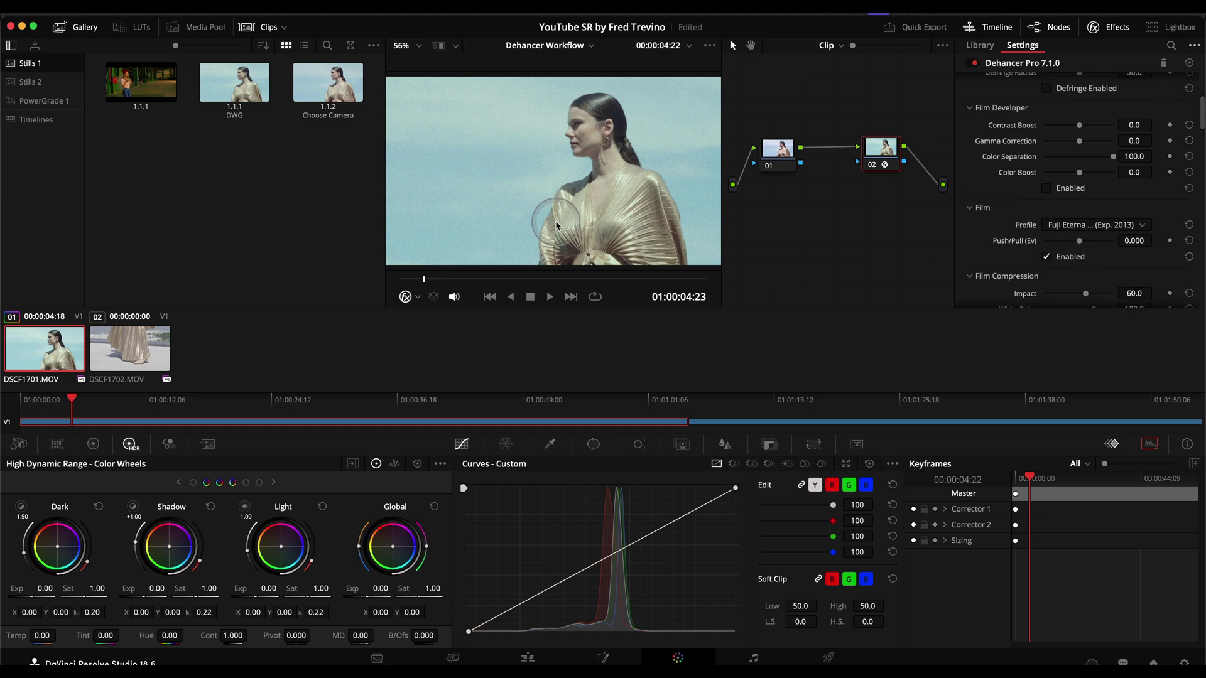
scroll(1002, 191, down, 10)
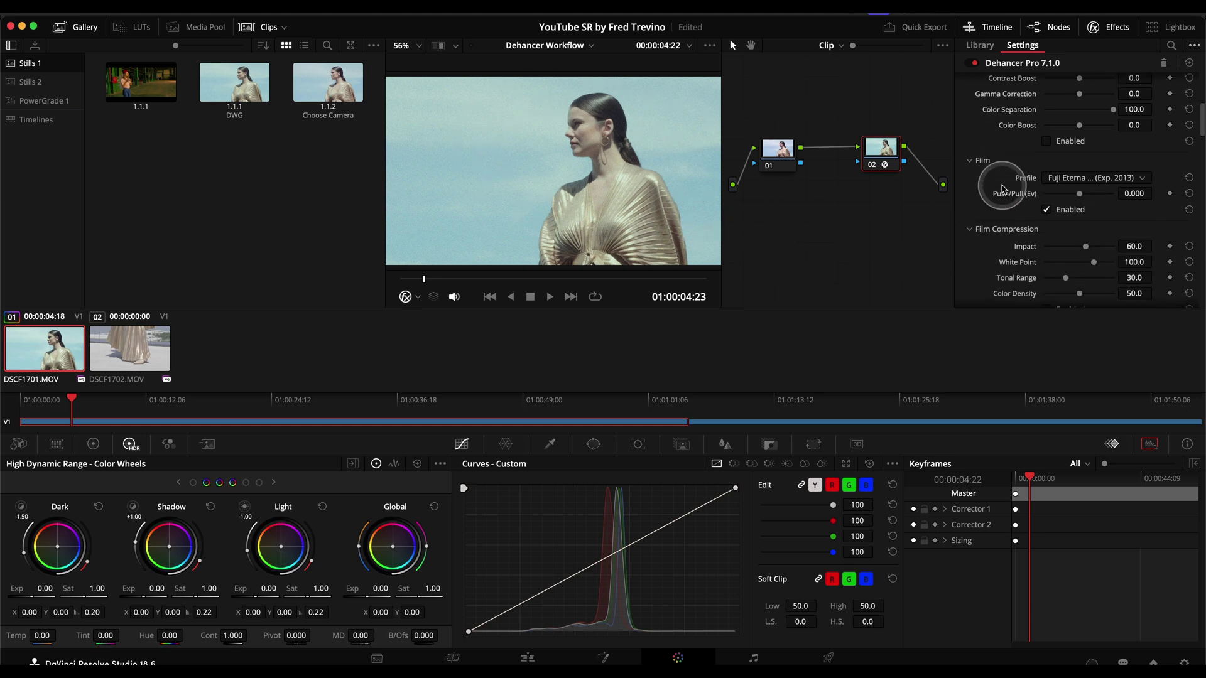
scroll(1004, 190, down, 3)
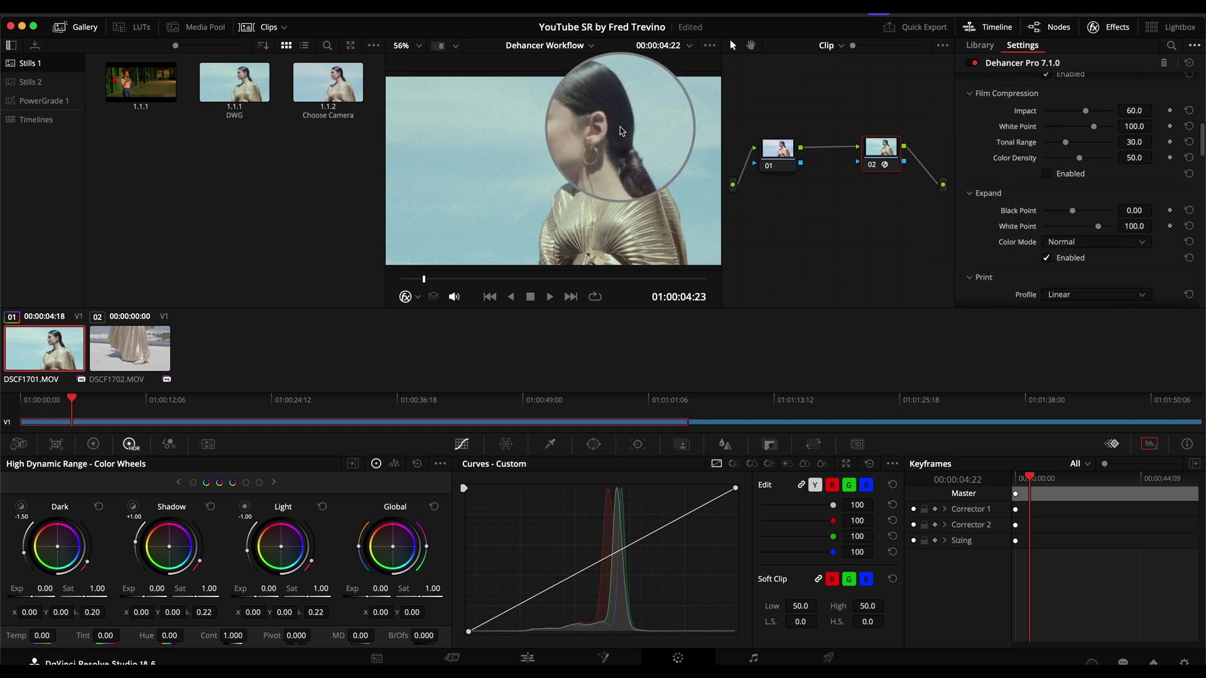
click(1074, 213)
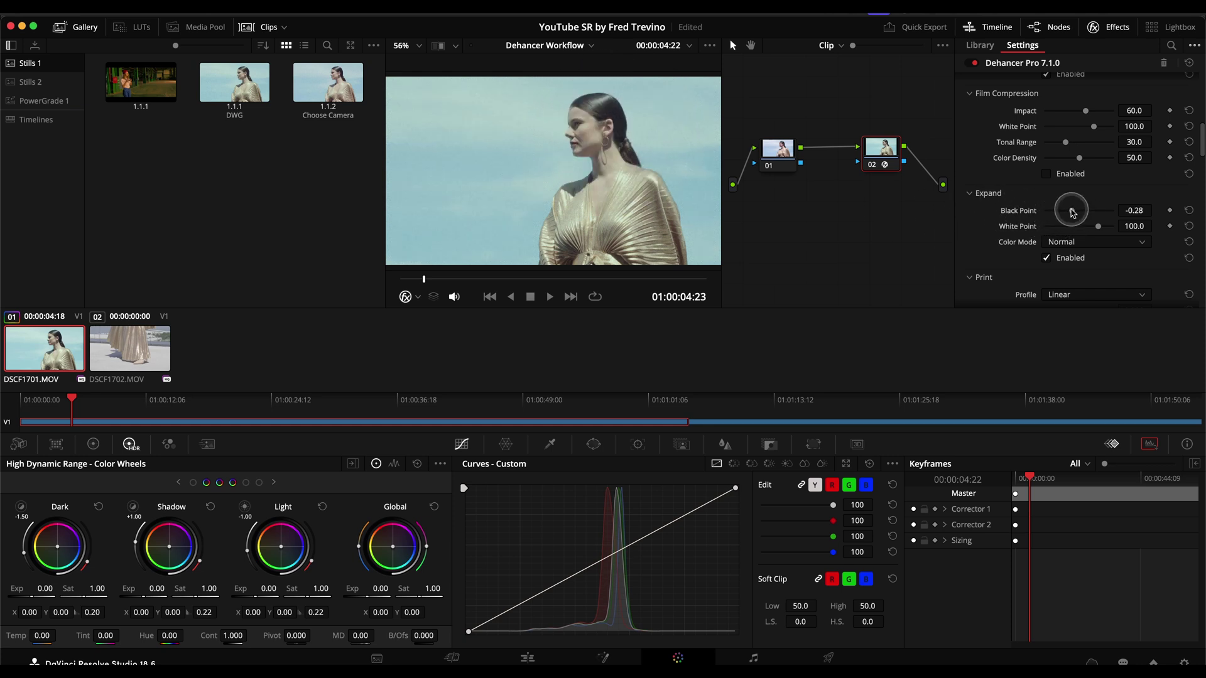
drag(1073, 213, 1083, 211)
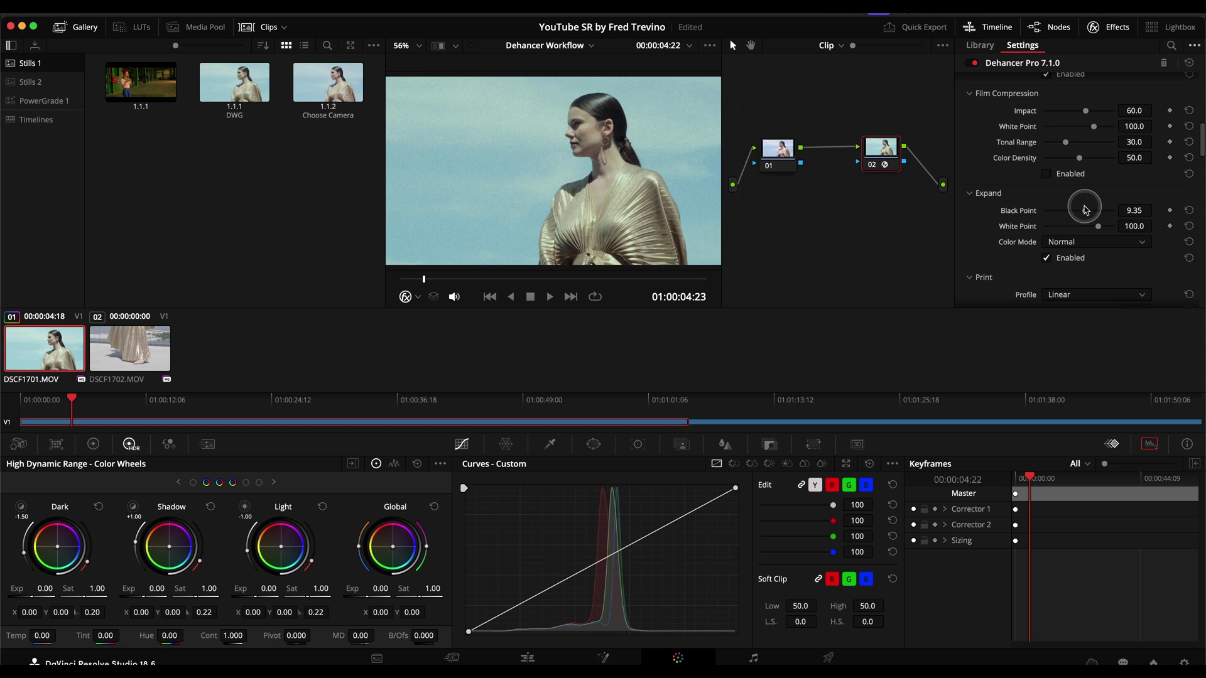
drag(1088, 210, 1092, 213)
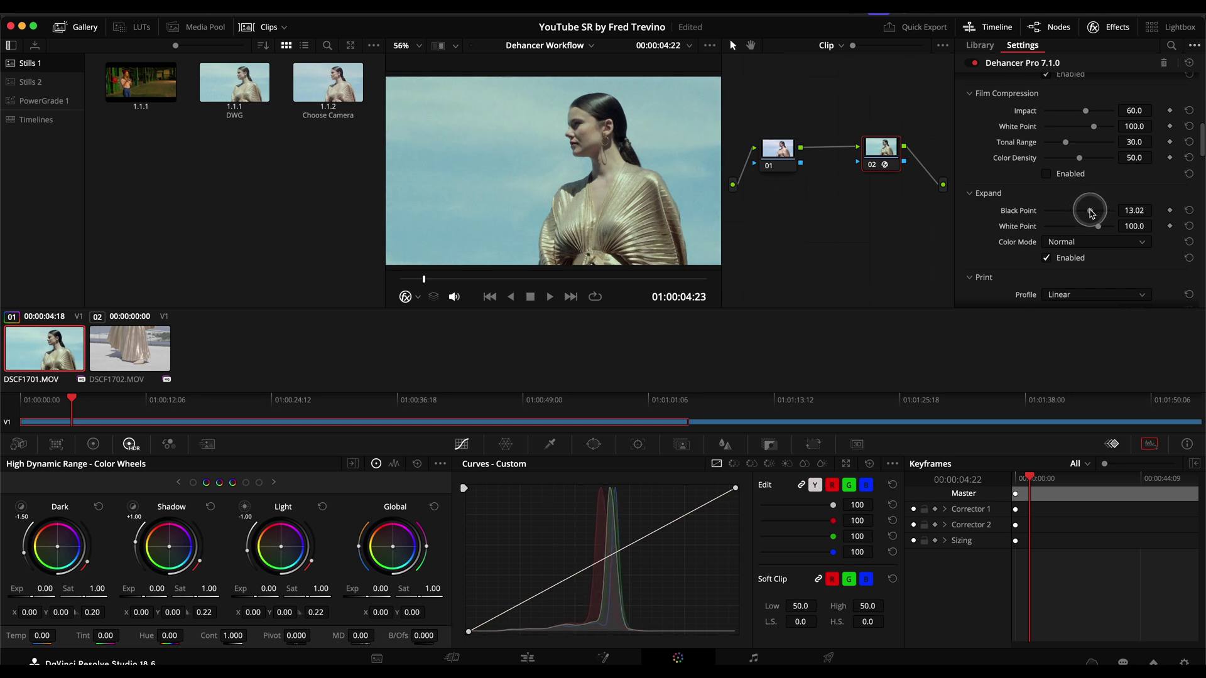
scroll(980, 208, up, 10)
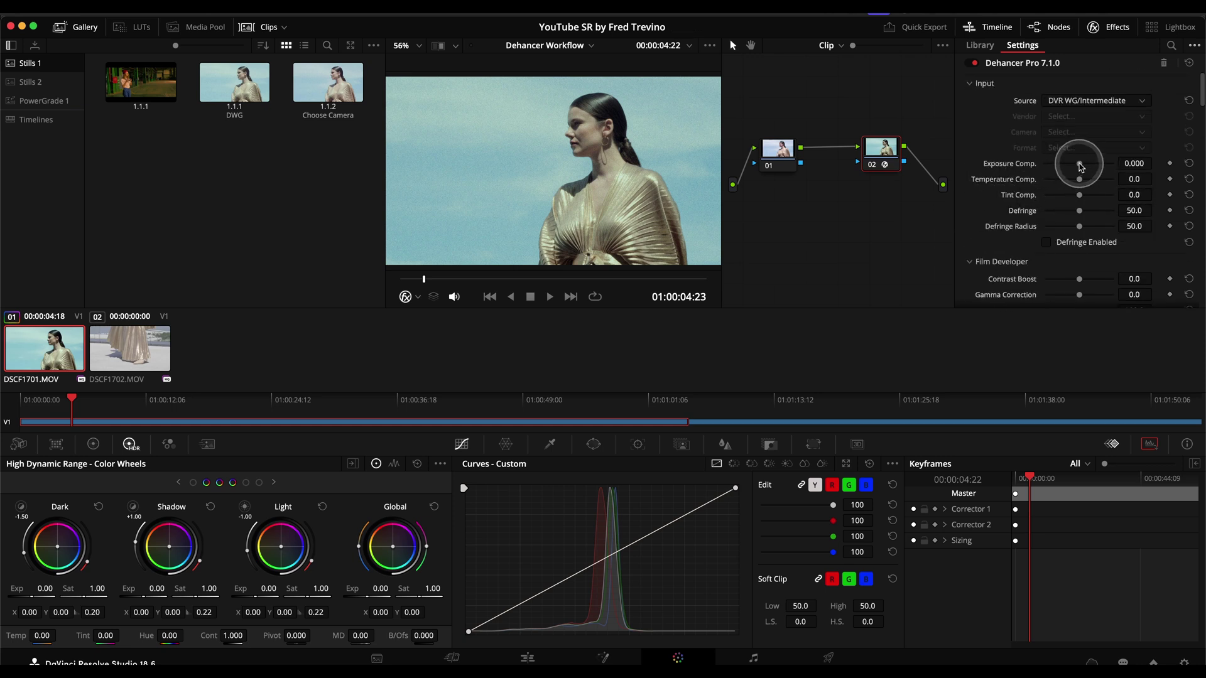
Step: Nudge Dehancer's input Exposure Comp. slider up in small steps to 0.249
drag(1080, 164, 1081, 164)
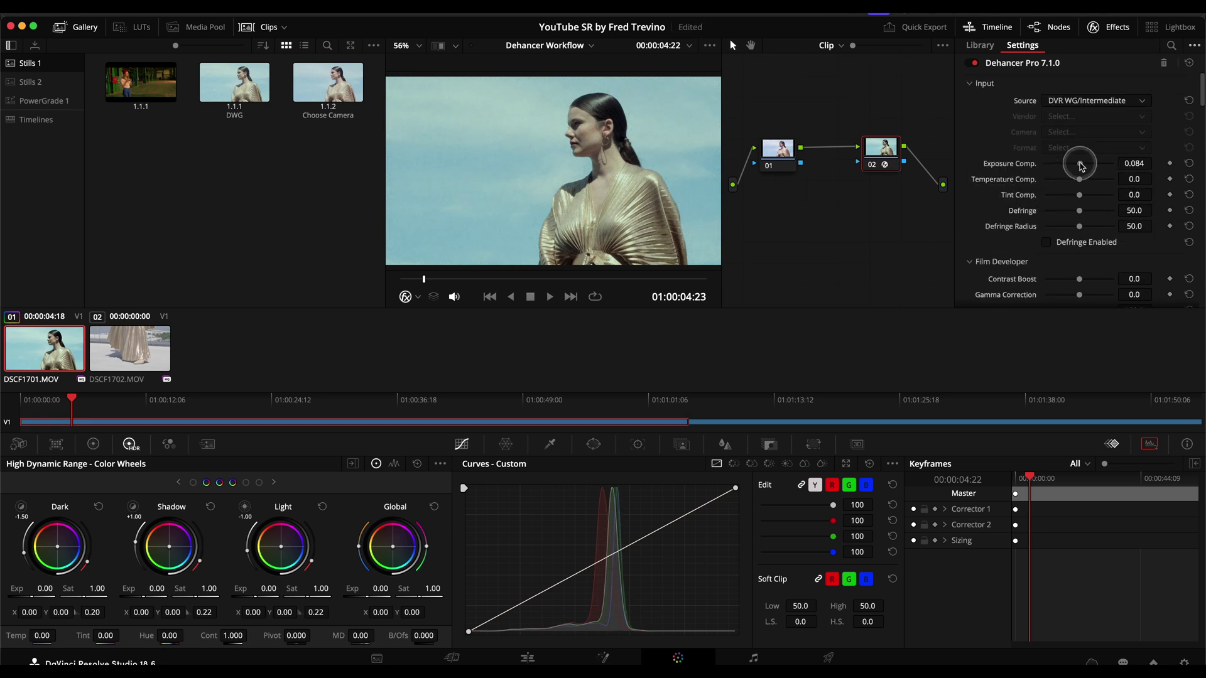
drag(1080, 166, 1083, 164)
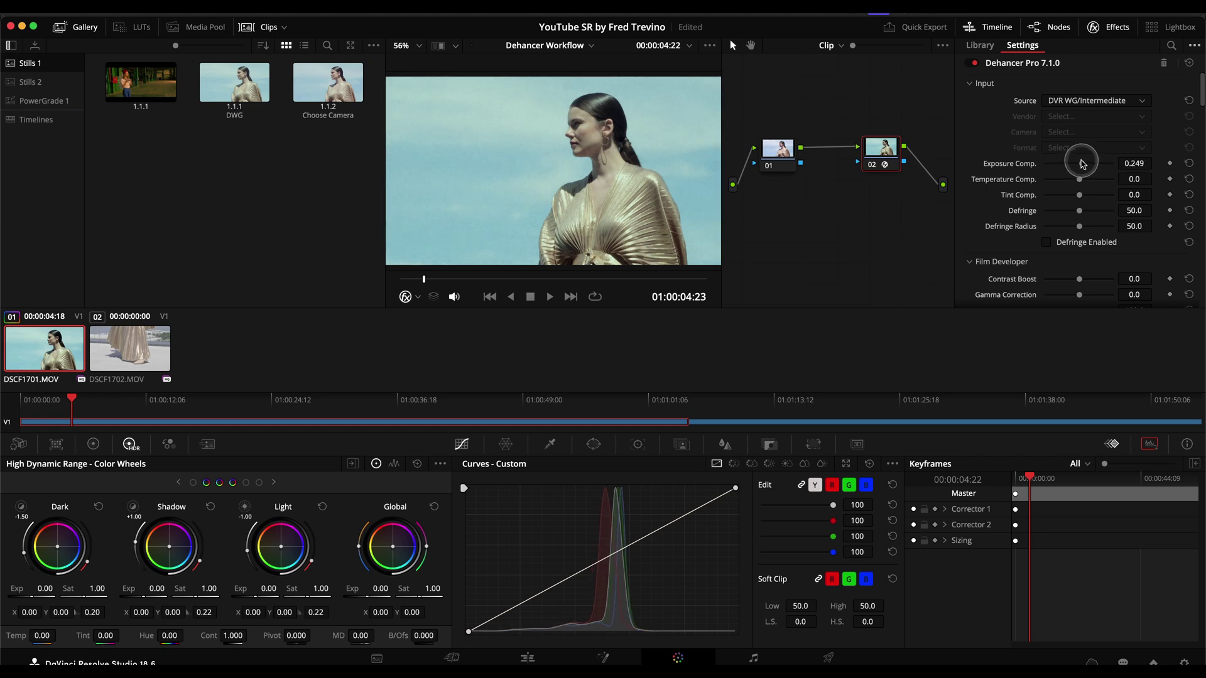
drag(1083, 165, 1083, 164)
Step: Toggle Film Grain (35 mm ISO 250, Amount 35.0) off and on to compare
scroll(973, 141, down, 2)
scroll(973, 141, down, 10)
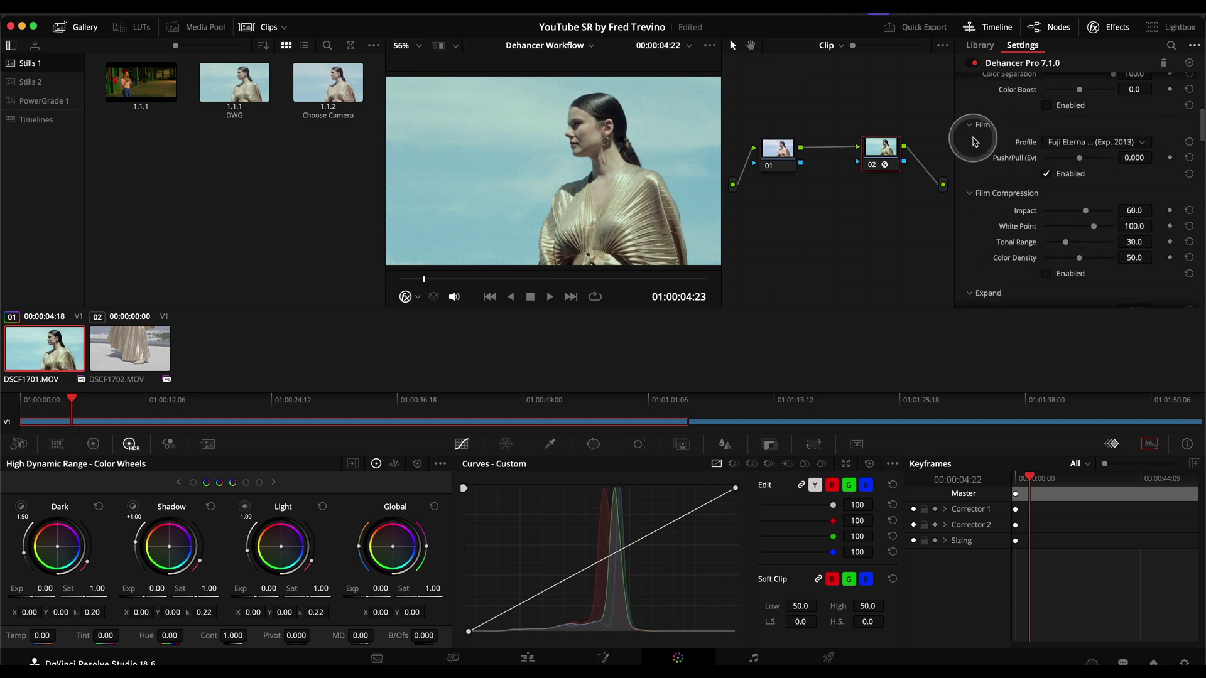
scroll(971, 192, down, 10)
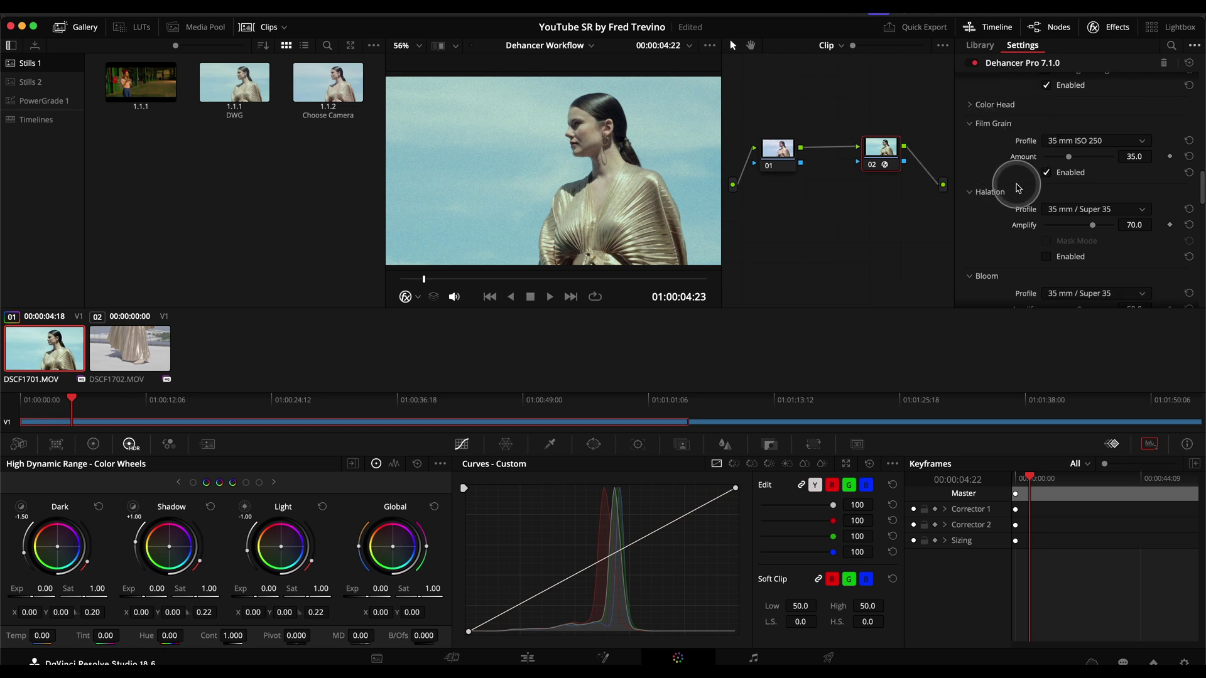
click(1047, 174)
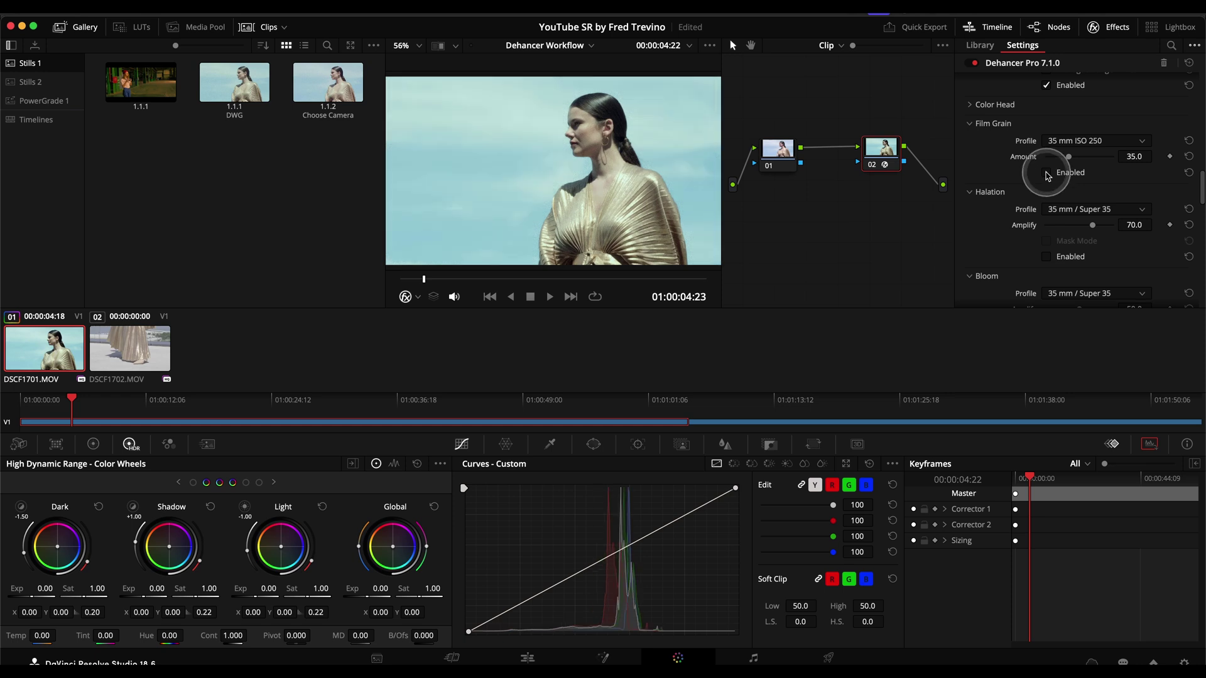
click(1047, 174)
Step: Disable Film Grain and reset the viewer zoom to show the whole frame
scroll(618, 126, up, 5)
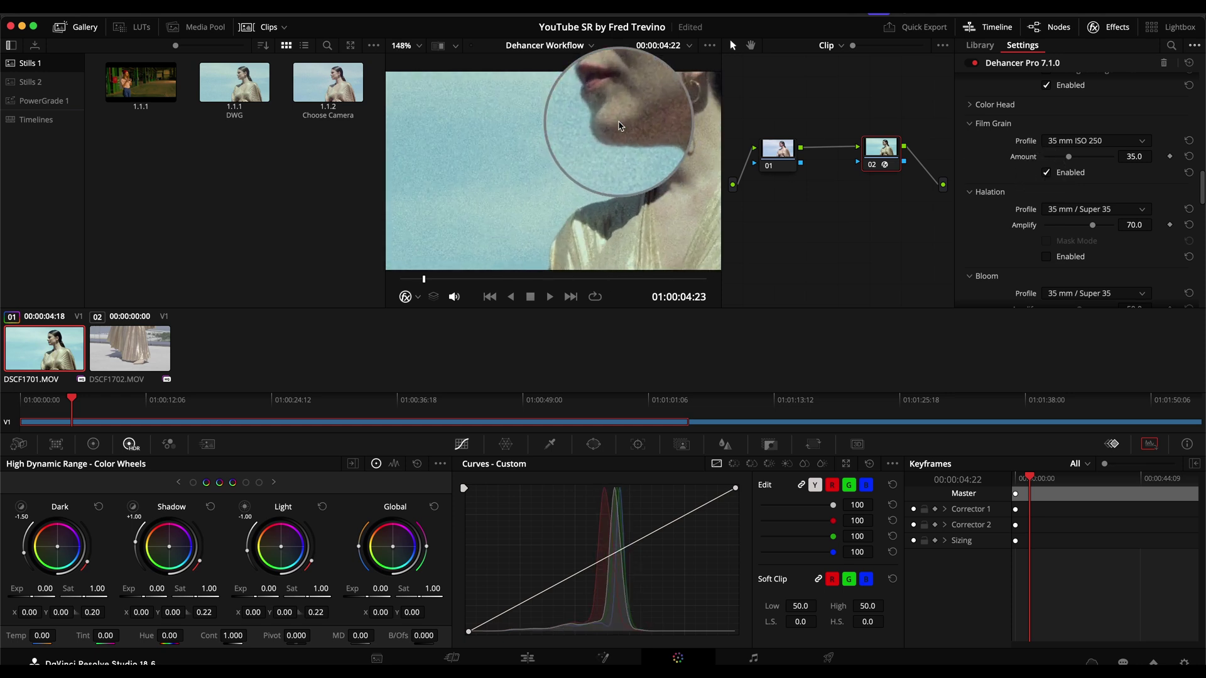
scroll(680, 107, up, 2)
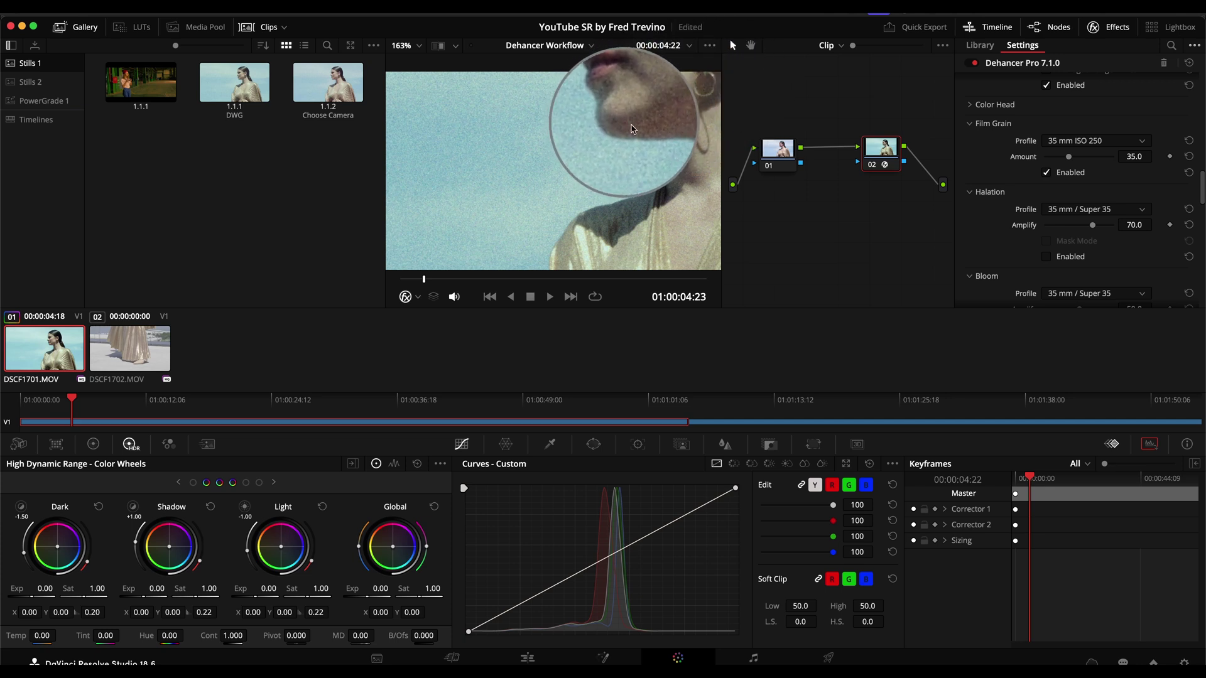
click(1046, 172)
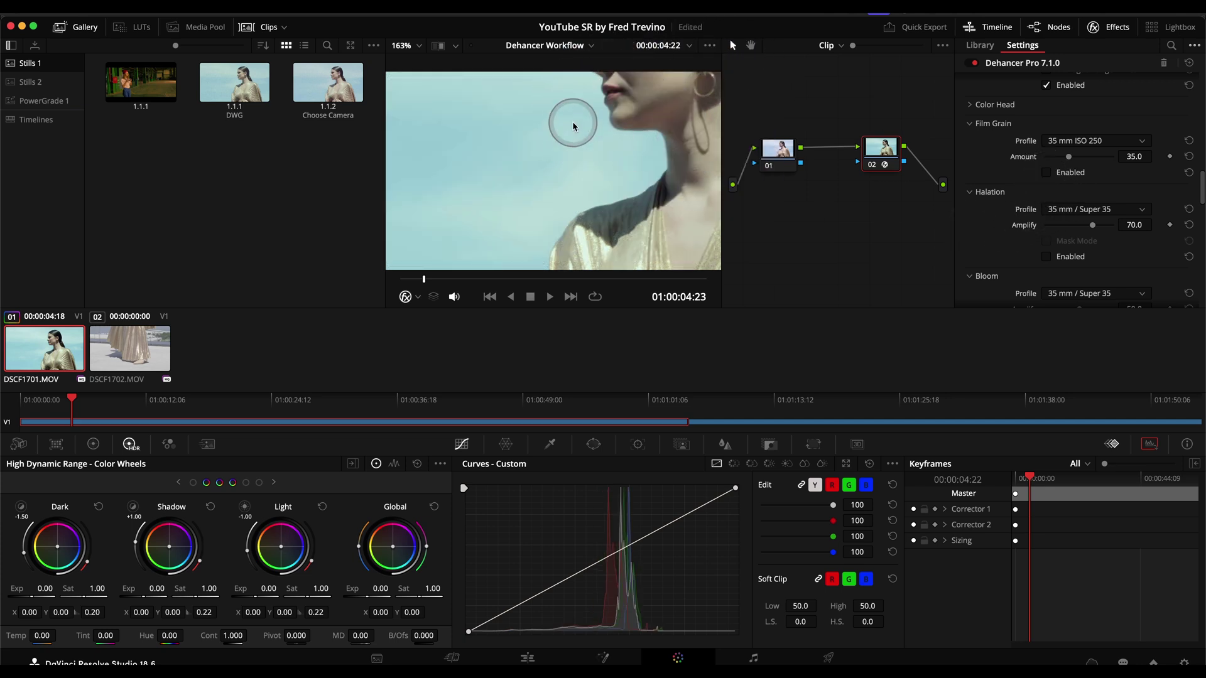
click(402, 45)
click(402, 68)
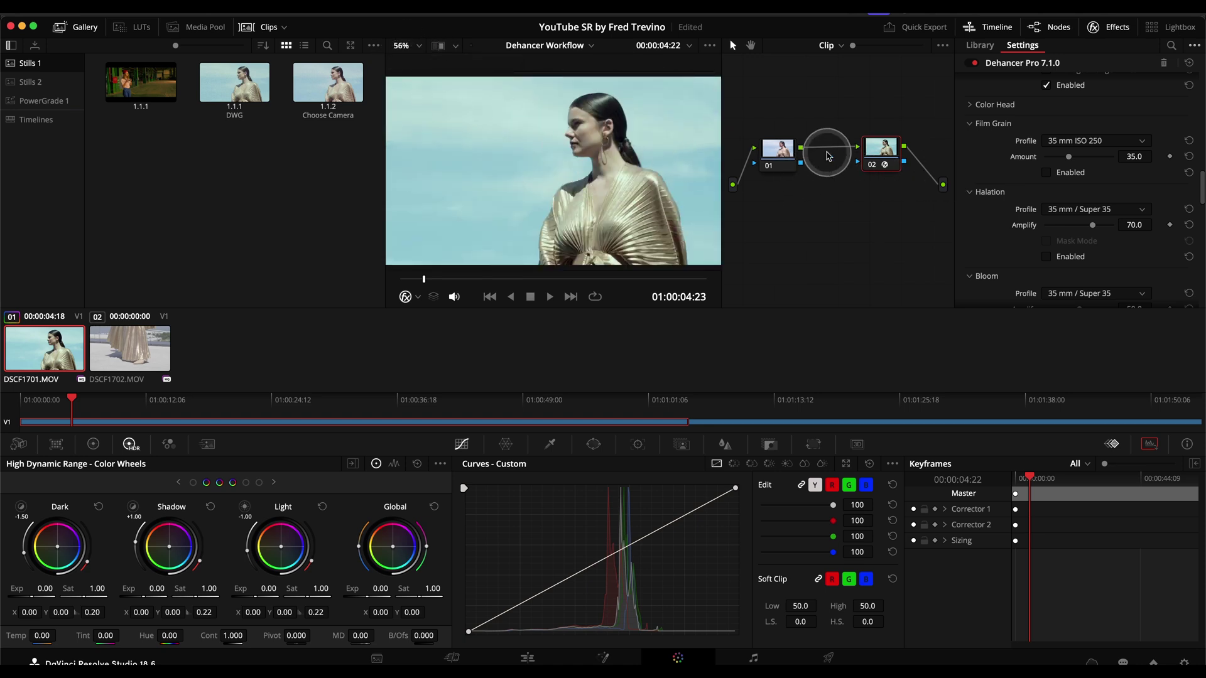
Step: Lower Exposure Comp. to -0.027 and scroll down to the Film Compression section
scroll(980, 170, up, 5)
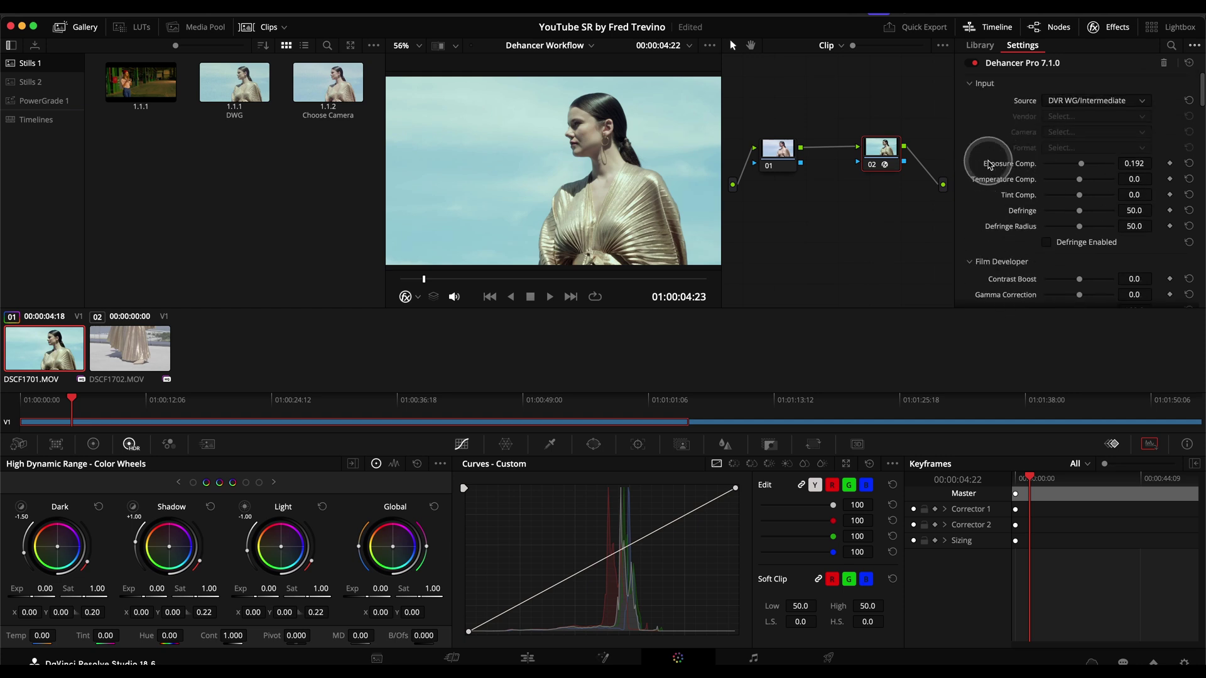
drag(1082, 167, 1080, 166)
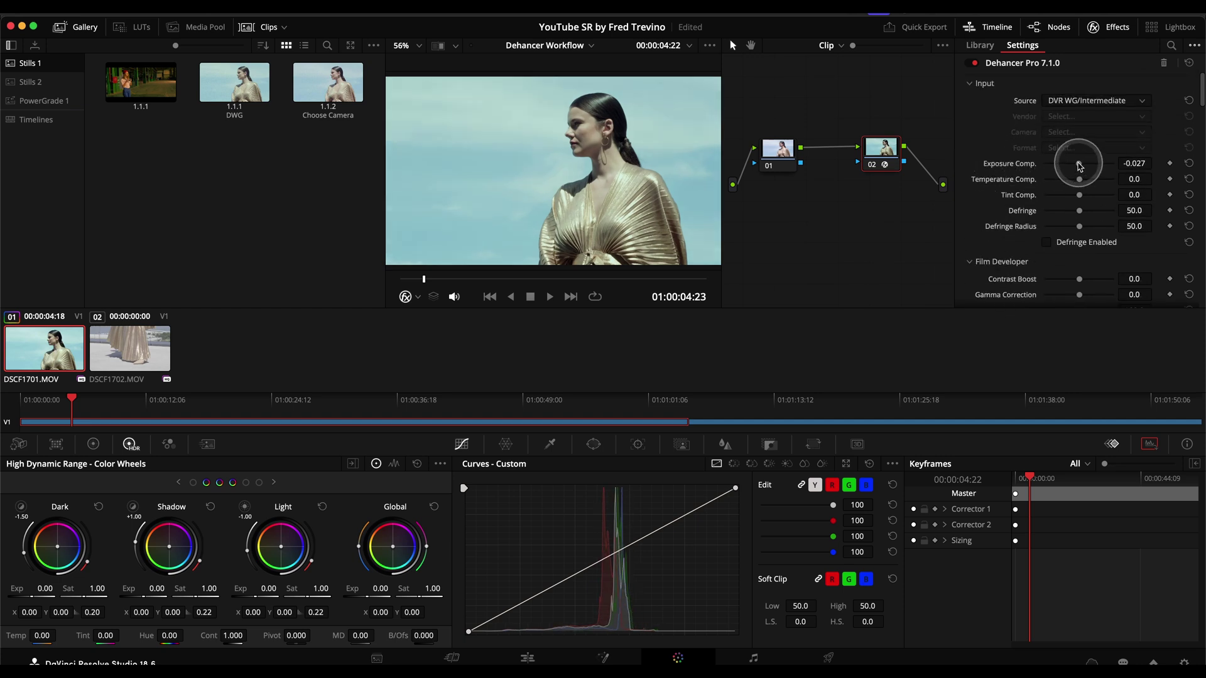
scroll(980, 125, down, 4)
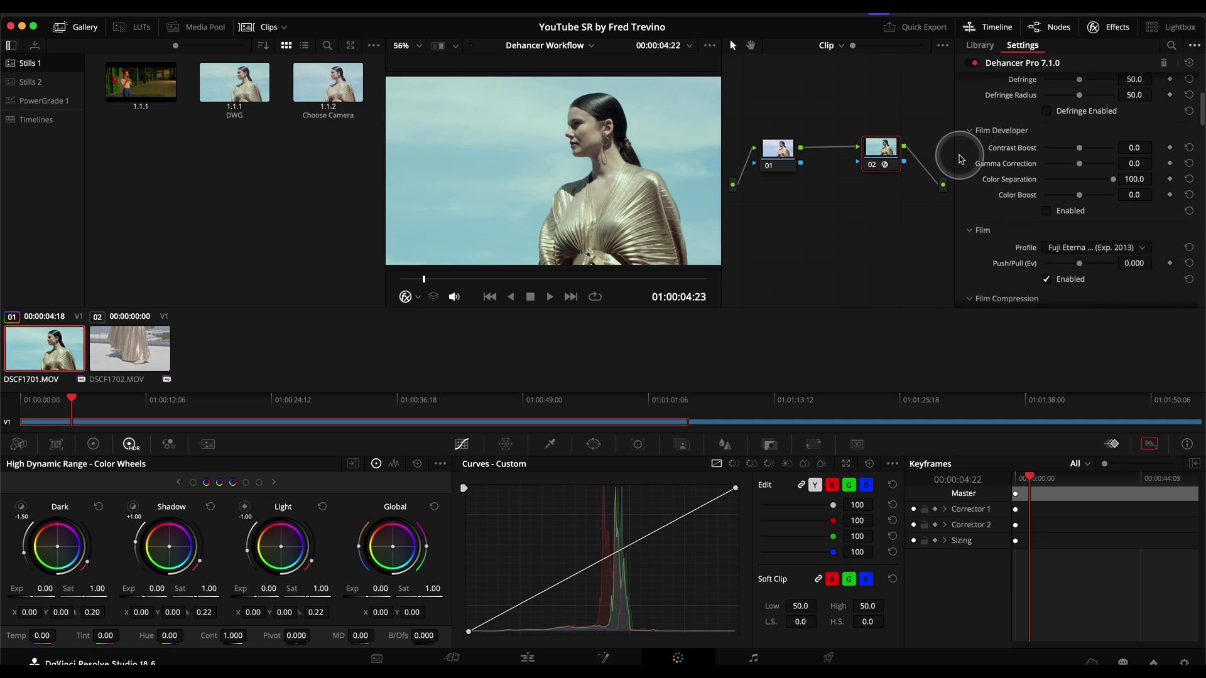
scroll(965, 162, down, 5)
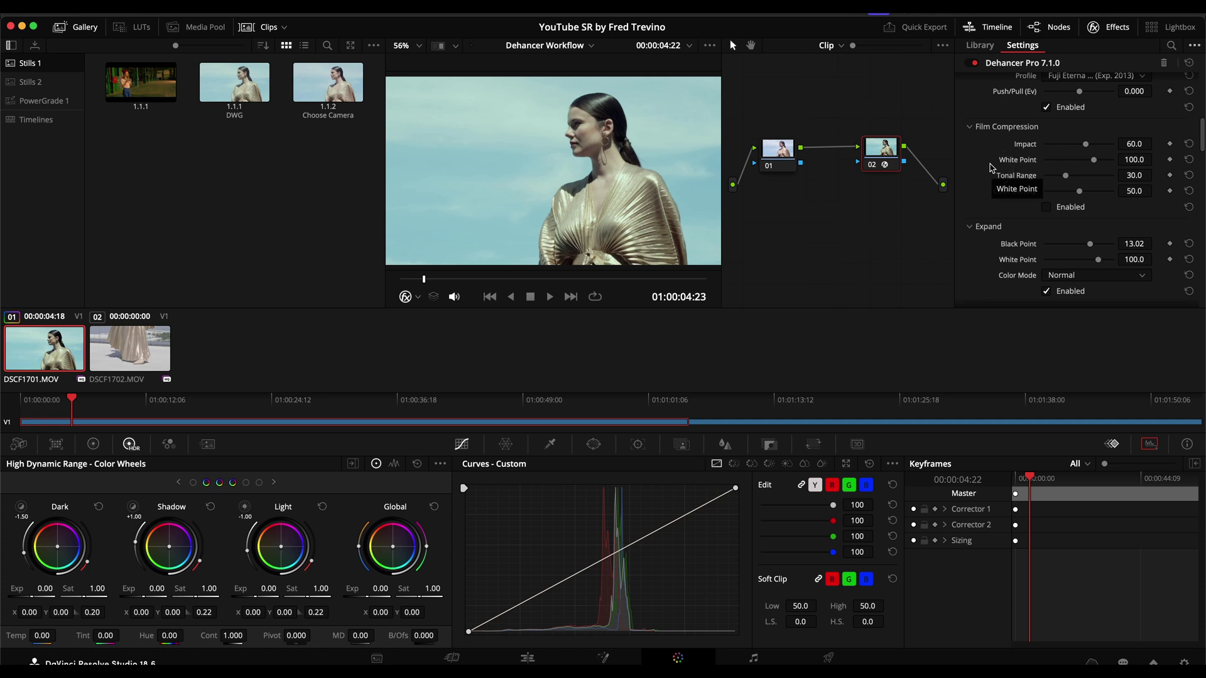
Step: Enable Film Compression, toggling it and Color Density on and off to compare
click(1047, 208)
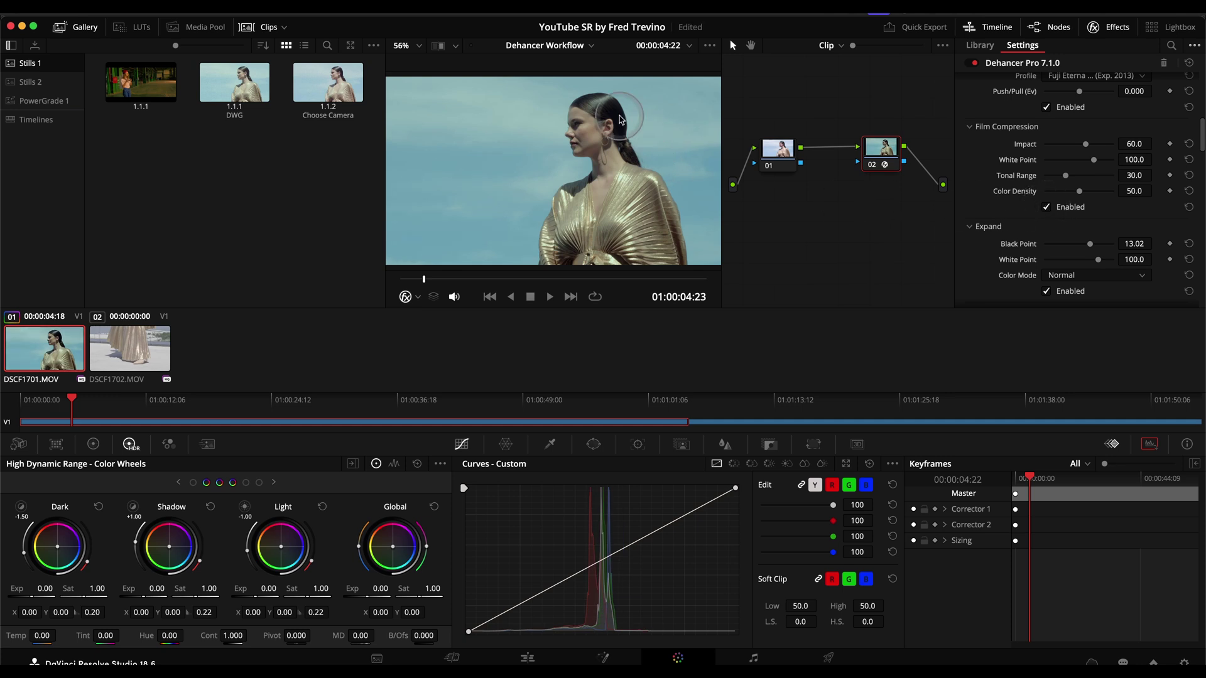
click(1048, 207)
click(1047, 207)
click(1047, 208)
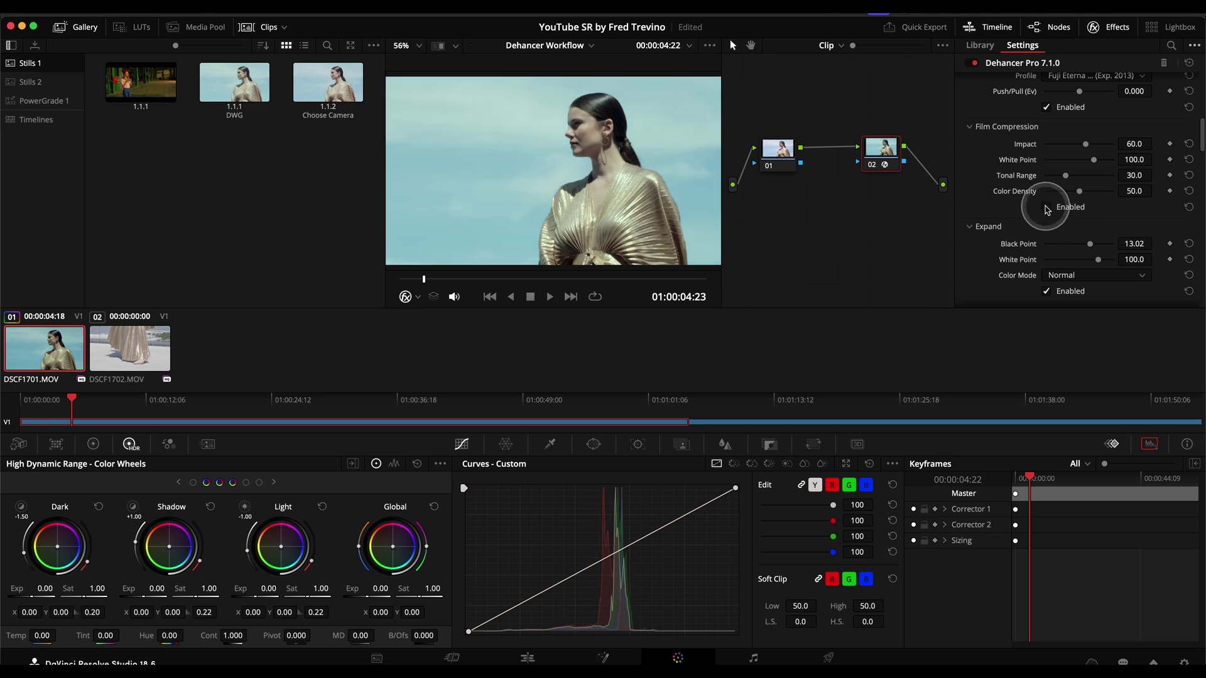
click(1047, 208)
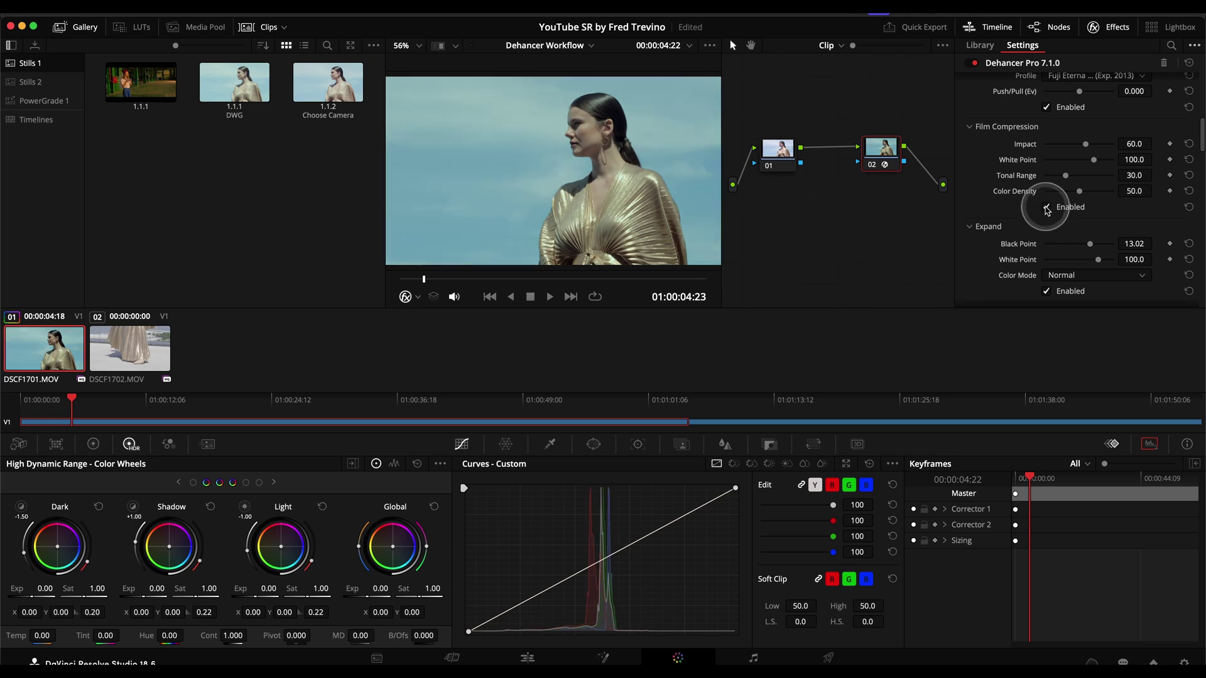
click(660, 182)
click(536, 123)
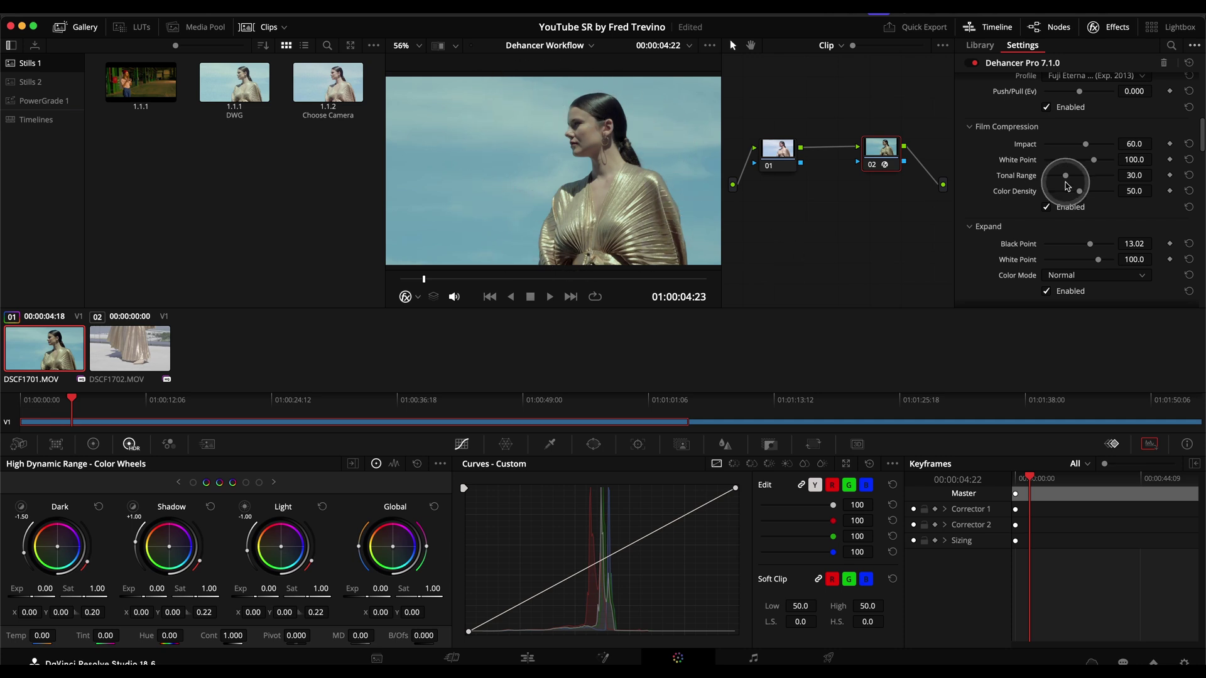
click(1046, 208)
click(1046, 207)
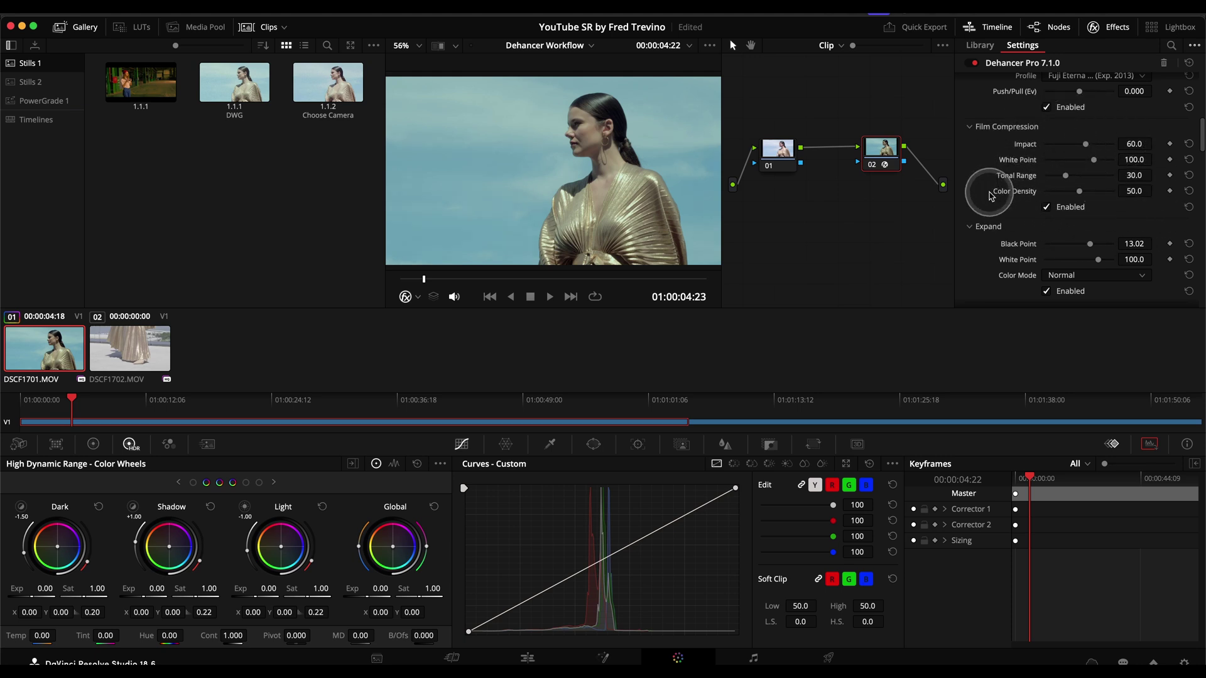
Step: Test the Impact and White Point sliders, then reset them to 60.0 and 100.0
drag(1085, 148, 1007, 144)
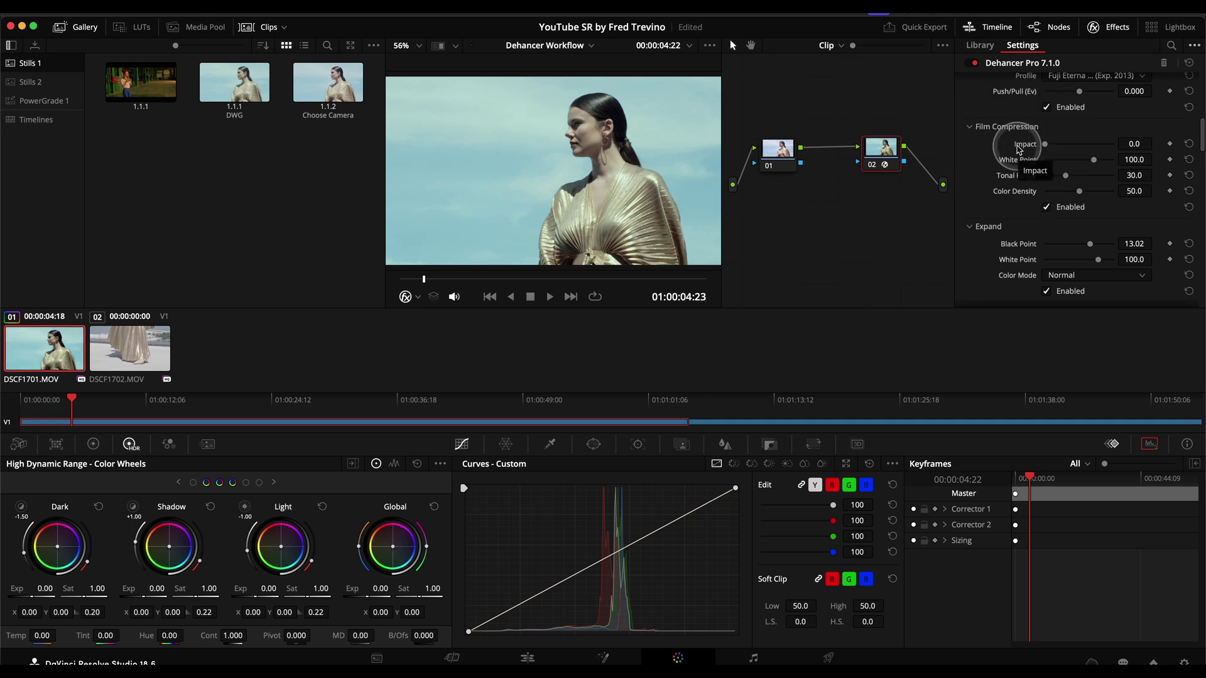
double_click(1019, 148)
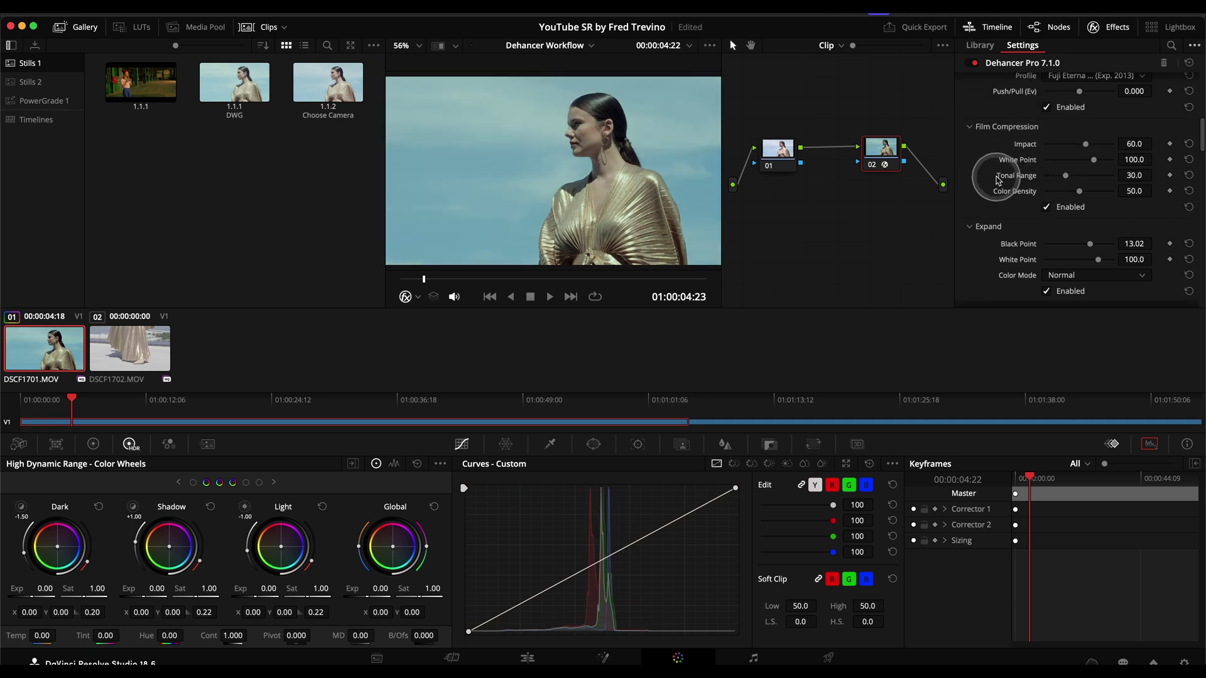
drag(1094, 162, 1063, 160)
double_click(1028, 160)
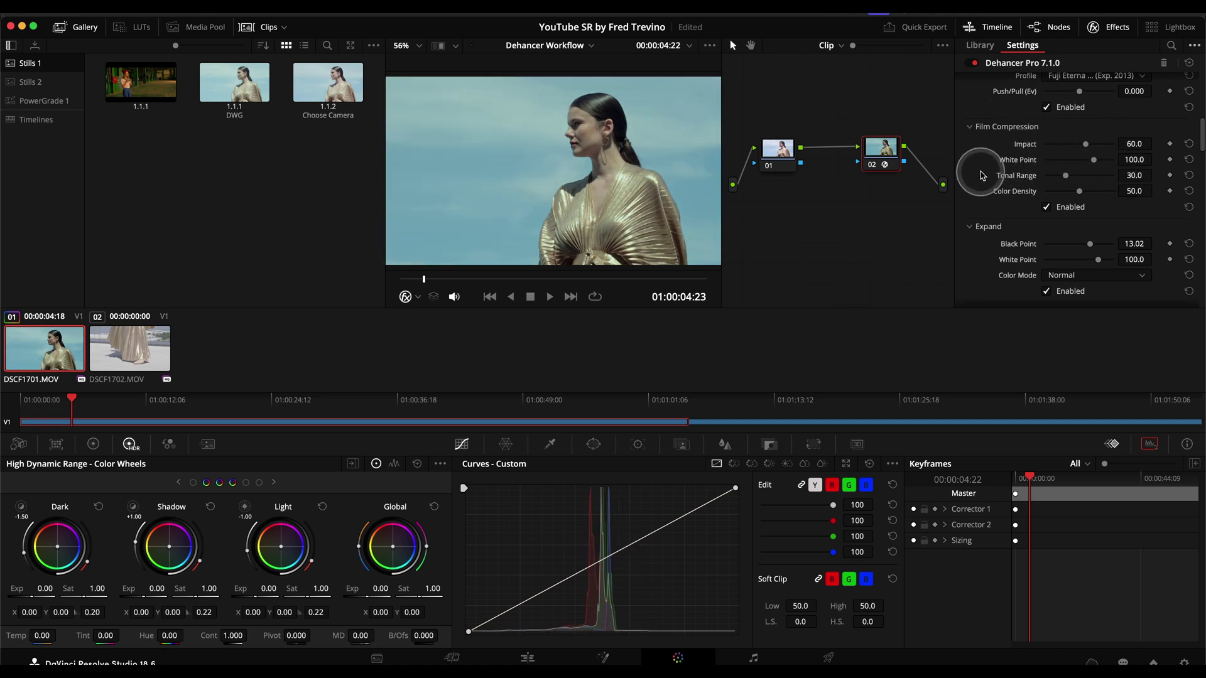
scroll(983, 177, down, 2)
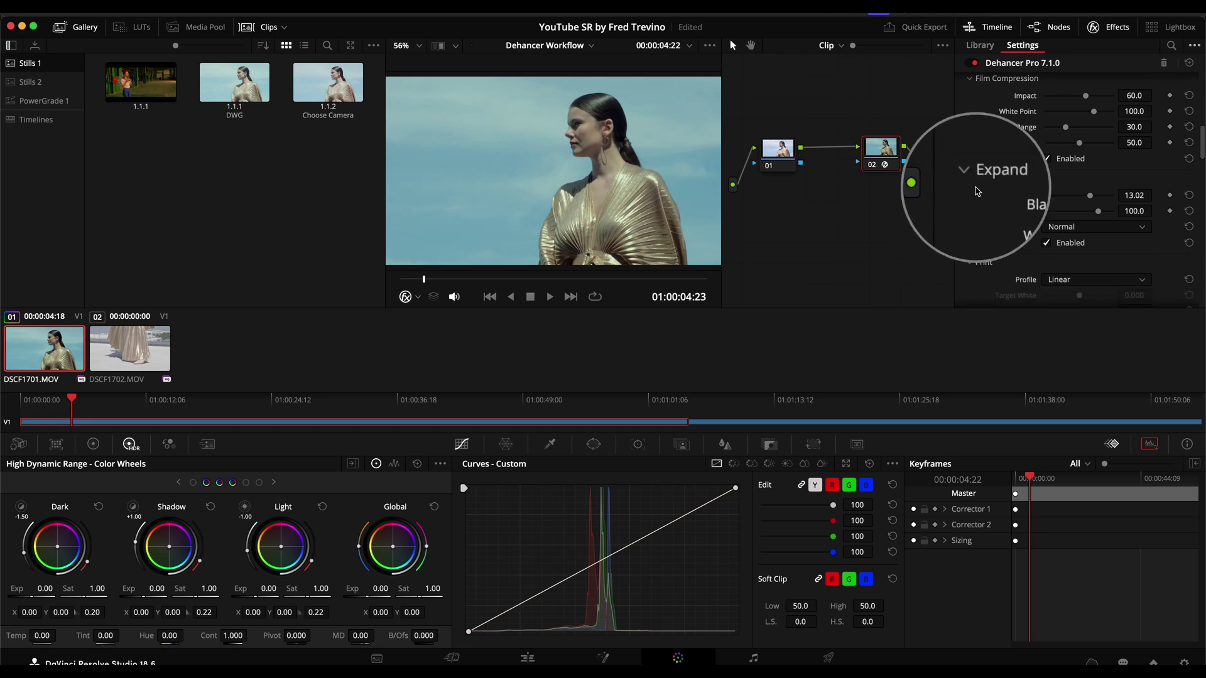
scroll(1005, 189, up, 6)
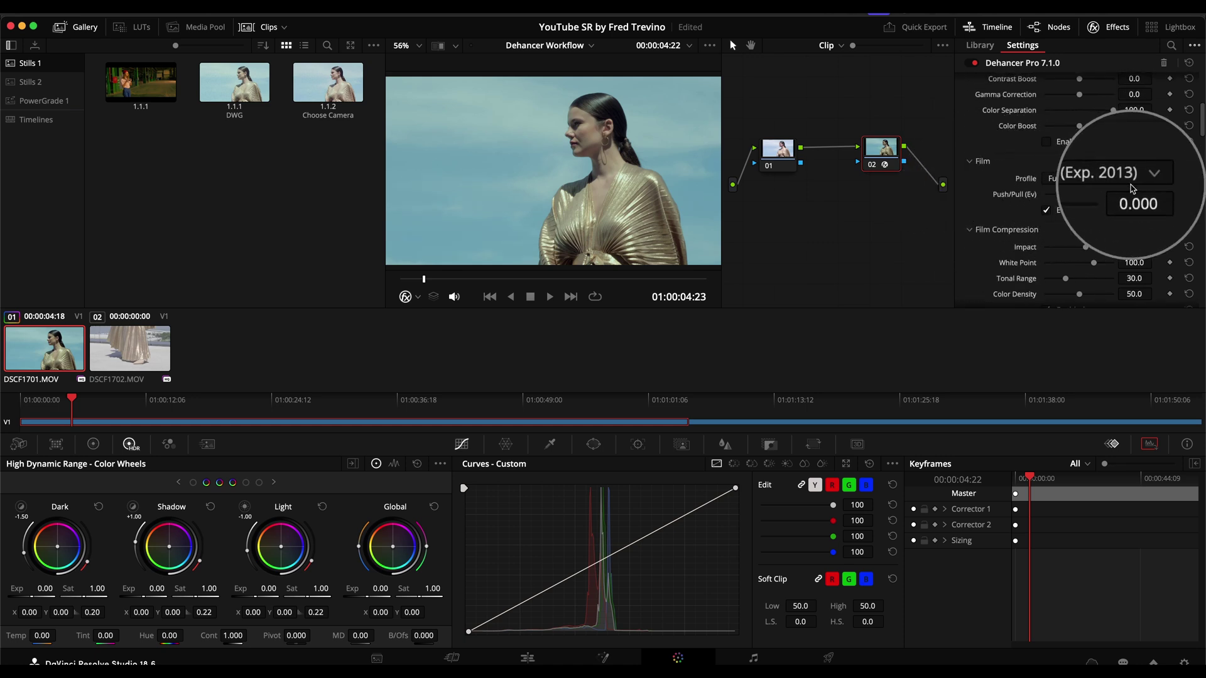
scroll(1010, 188, up, 6)
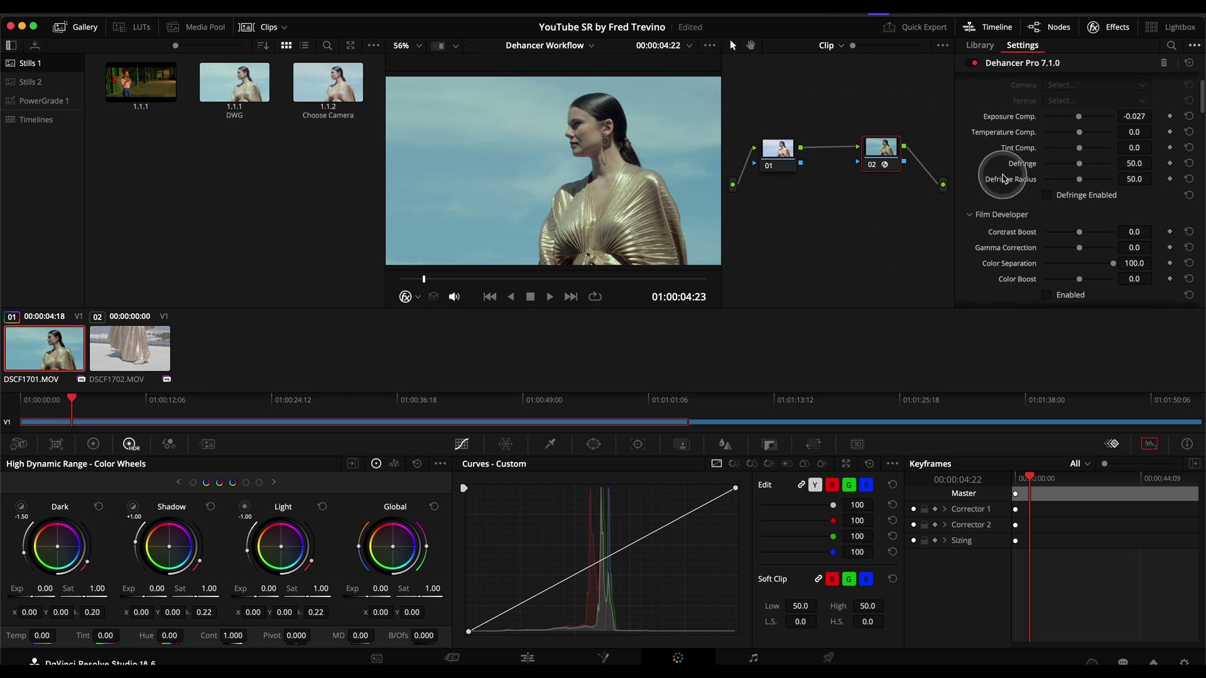
scroll(1005, 125, up, 2)
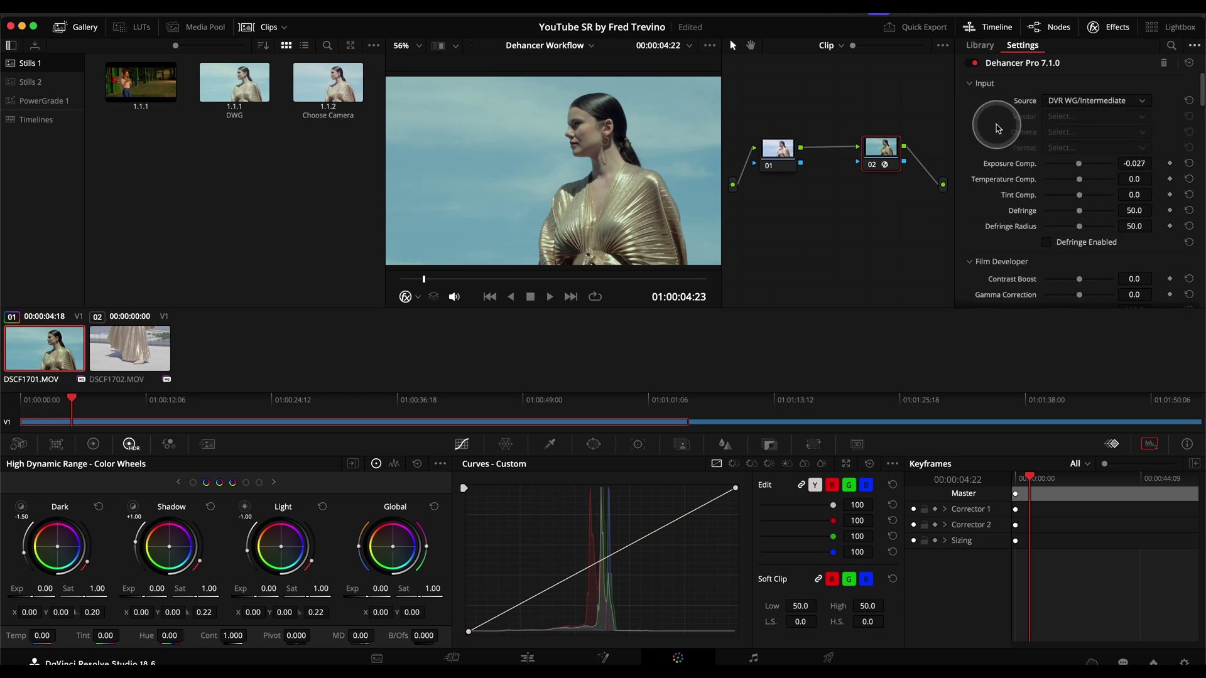
scroll(971, 195, down, 3)
scroll(971, 194, down, 1)
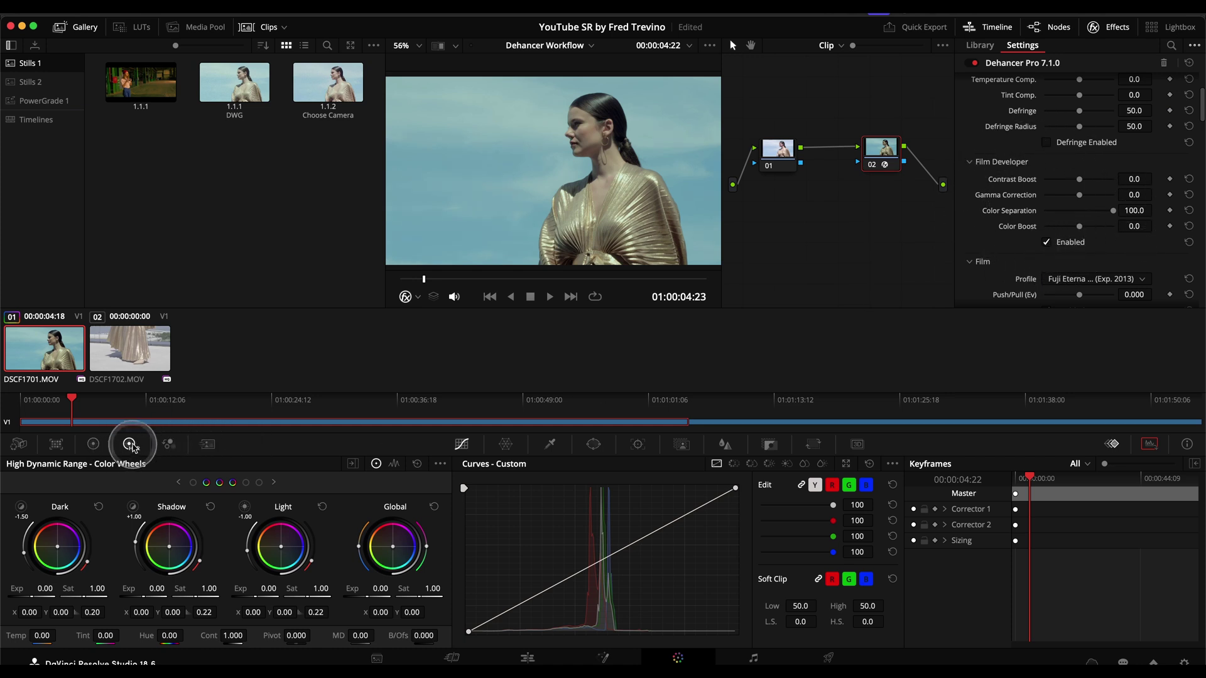
Step: Raise the Film Developer Color Boost on the Dehancer node to 67.0
click(382, 548)
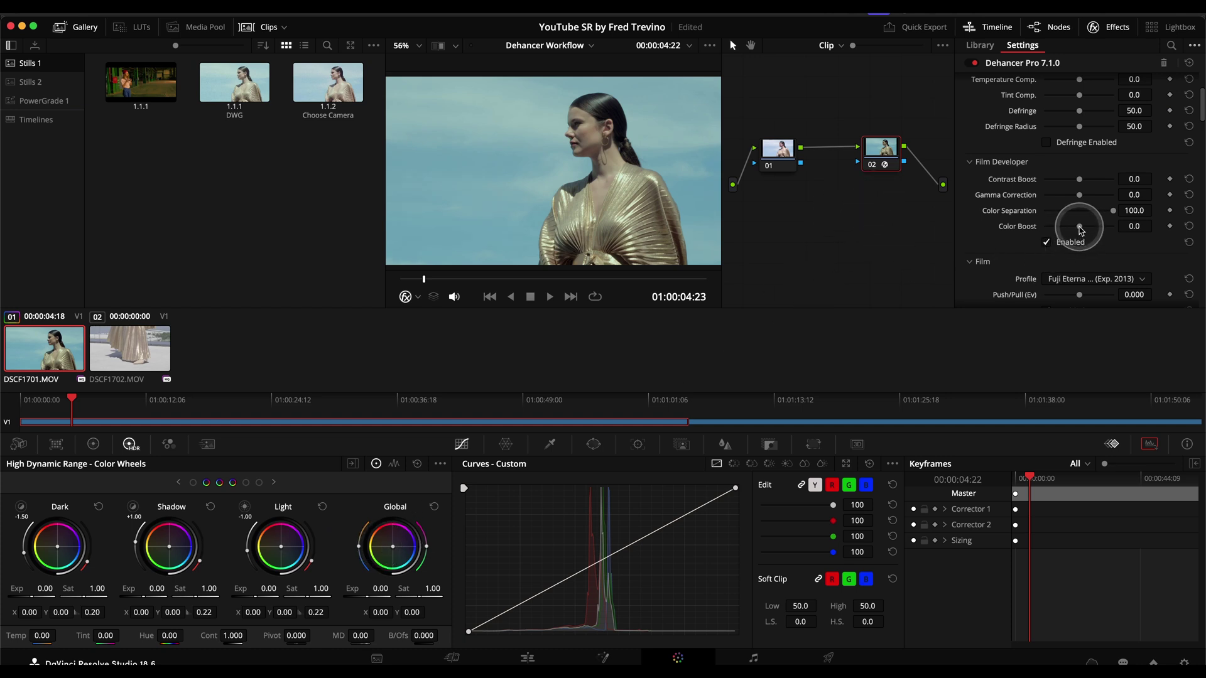
drag(1081, 230, 1100, 227)
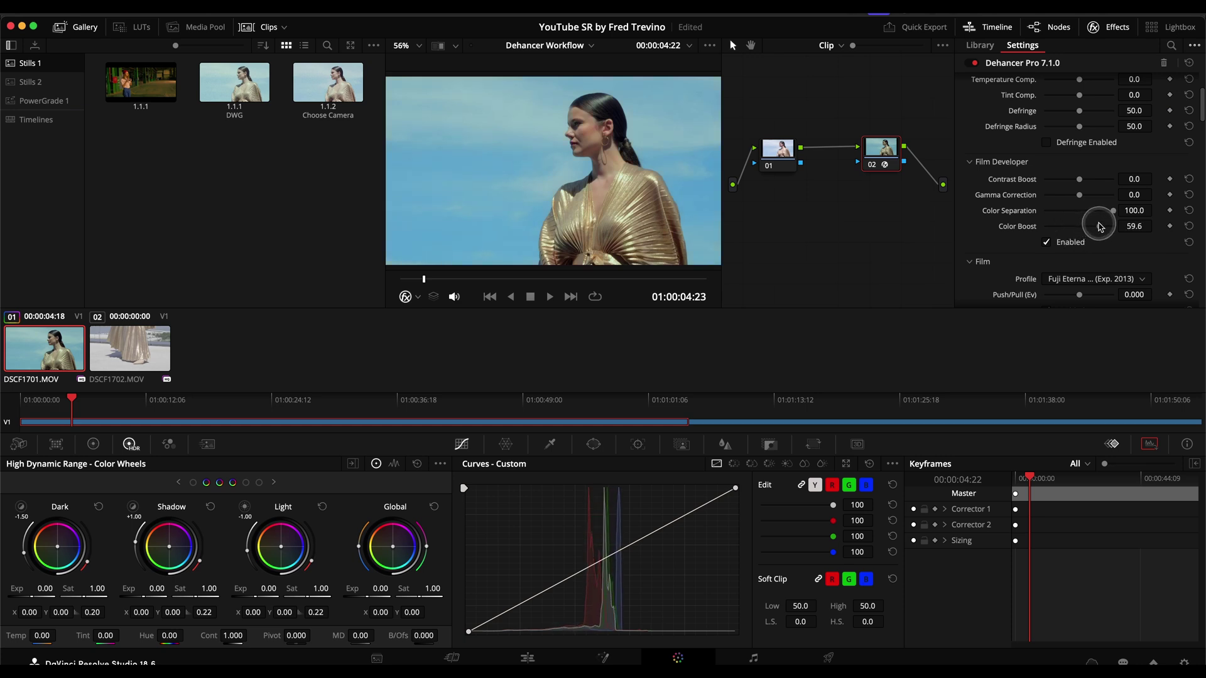
drag(1101, 227, 1104, 231)
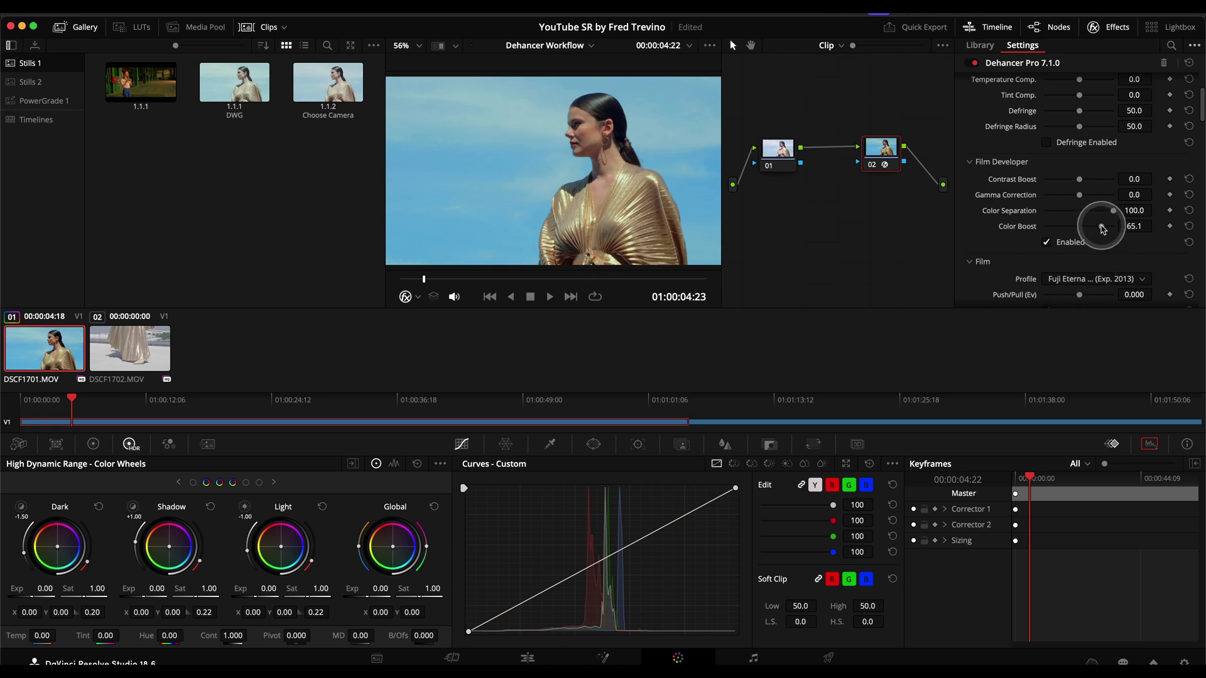
drag(1103, 230, 1096, 231)
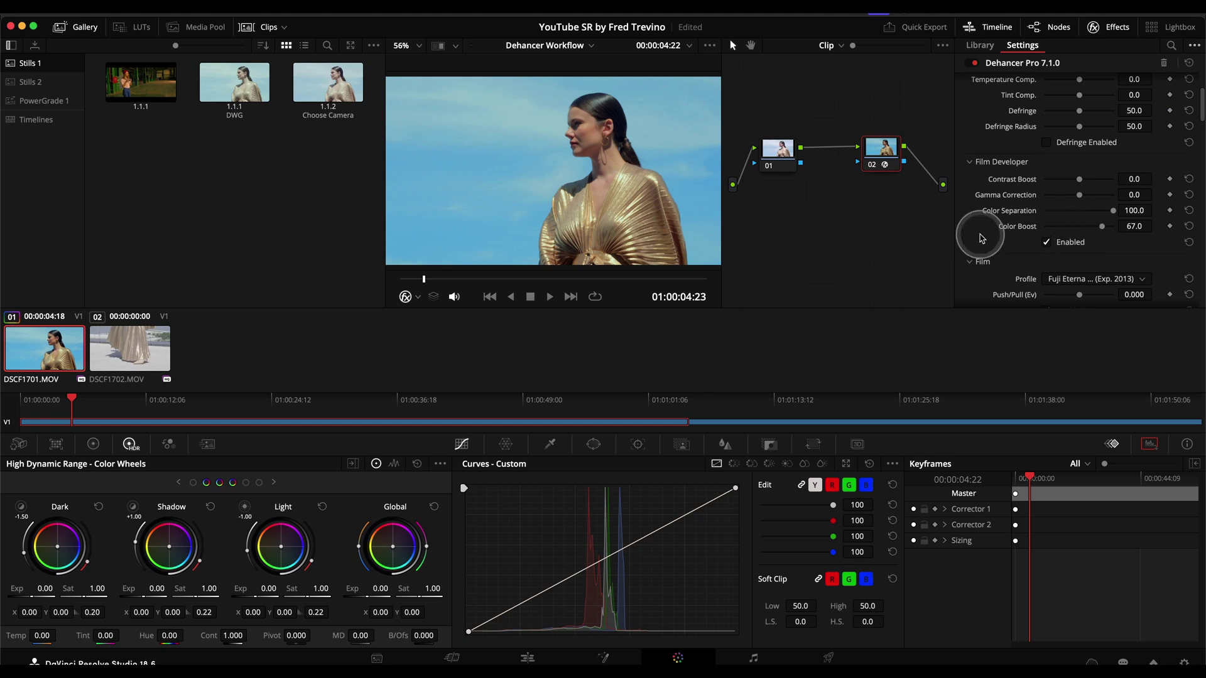
scroll(982, 238, up, 3)
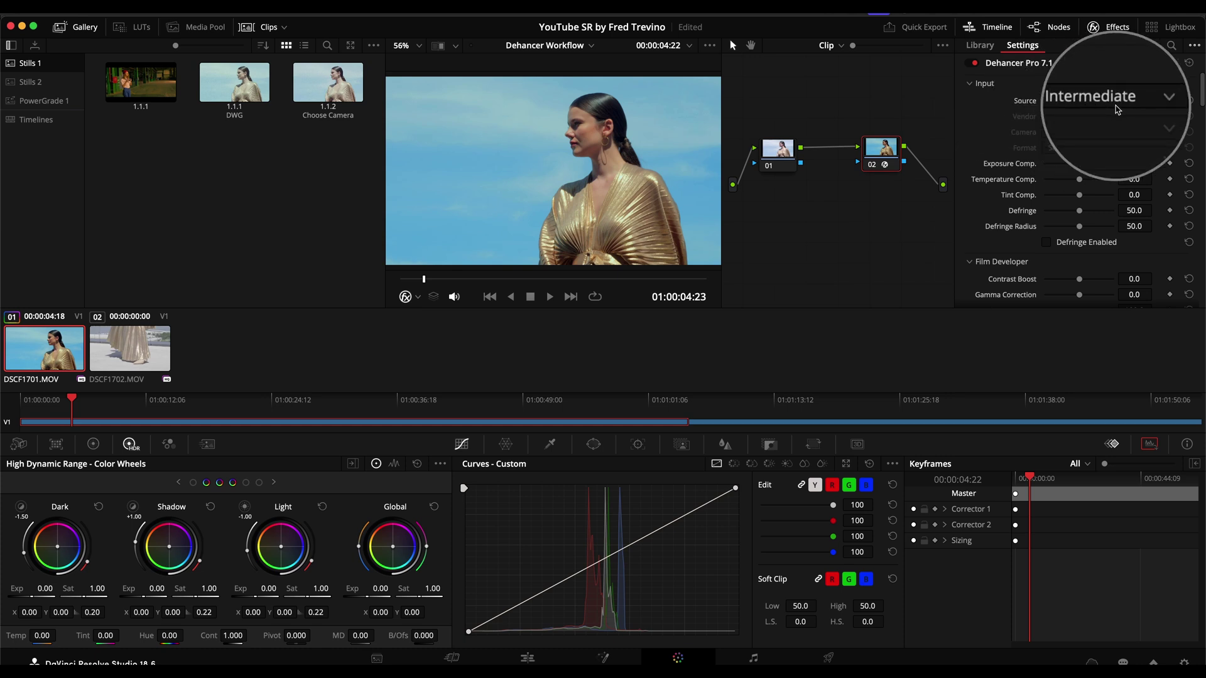
scroll(978, 163, down, 3)
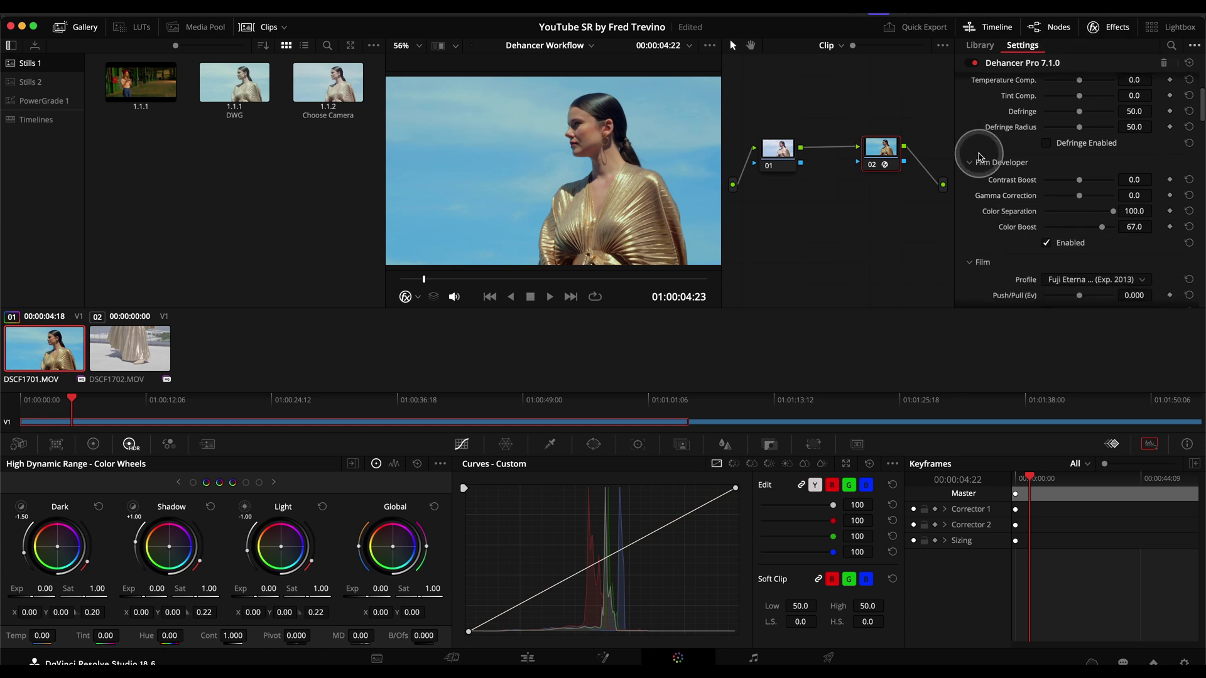
scroll(974, 182, down, 2)
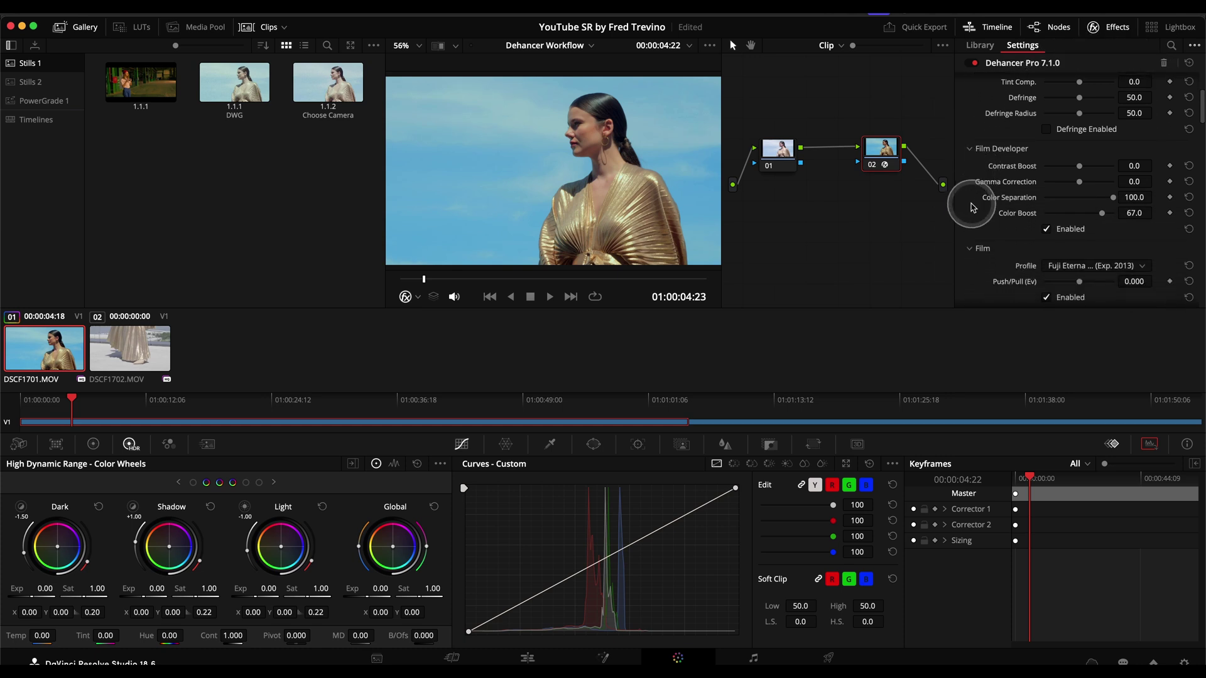
scroll(972, 207, down, 1)
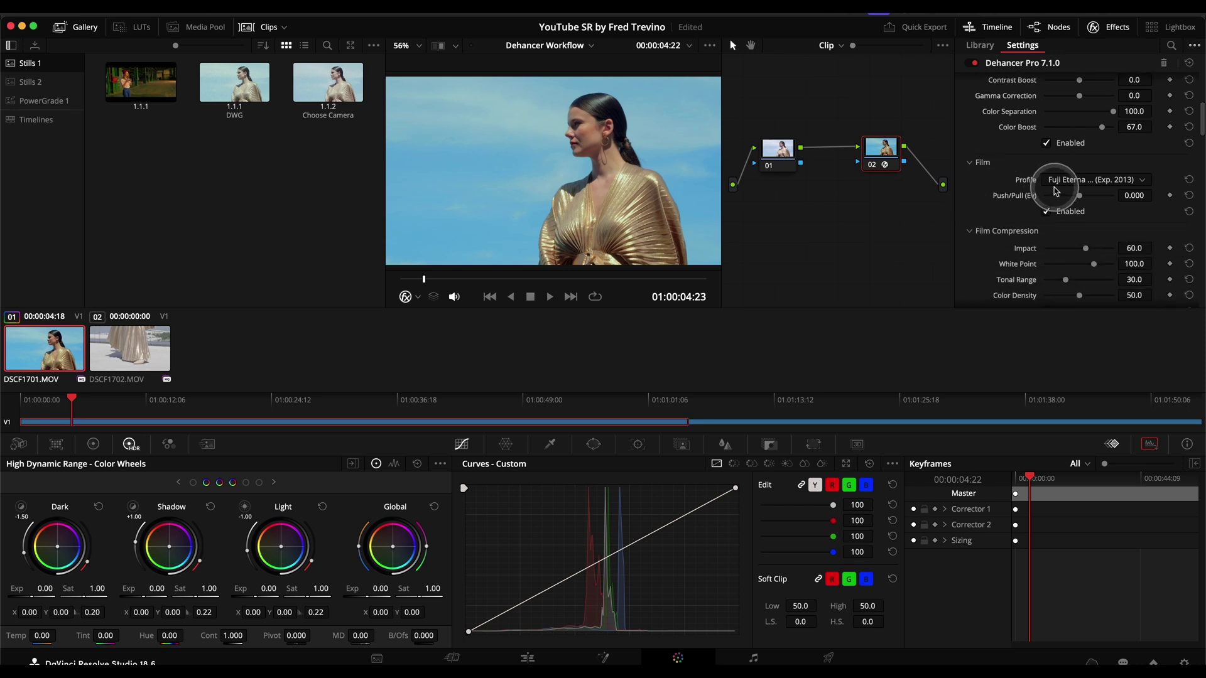
scroll(989, 189, down, 4)
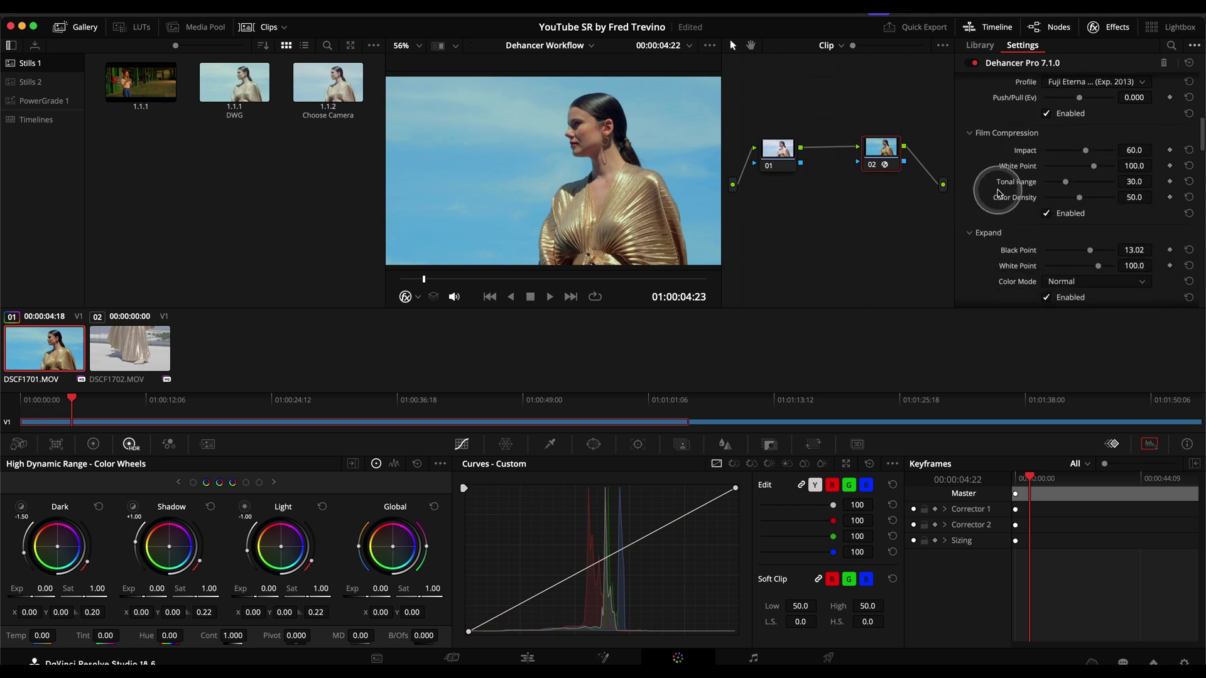
scroll(985, 209, down, 4)
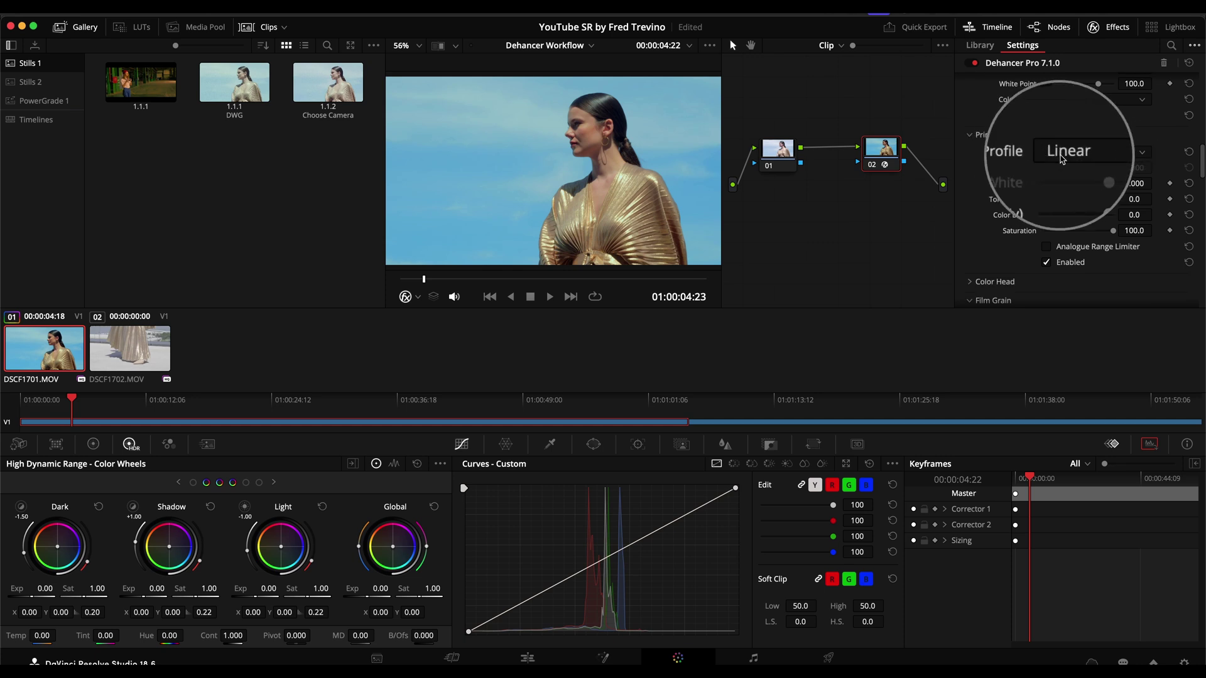
click(1142, 154)
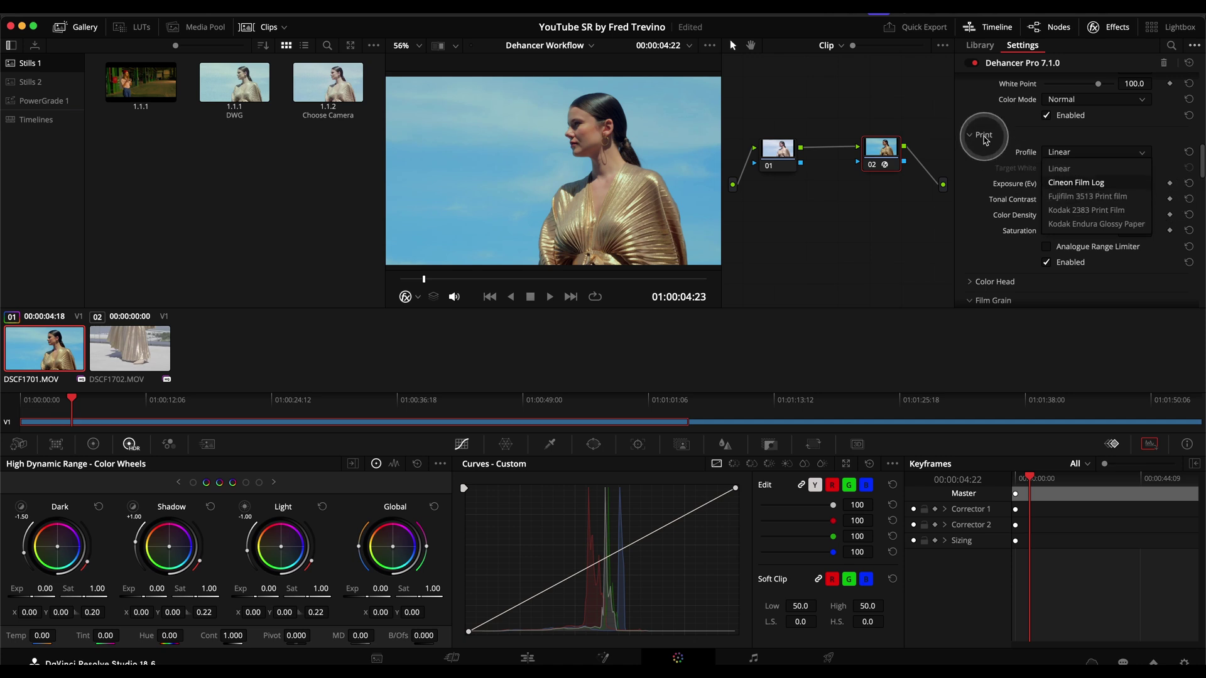
click(984, 137)
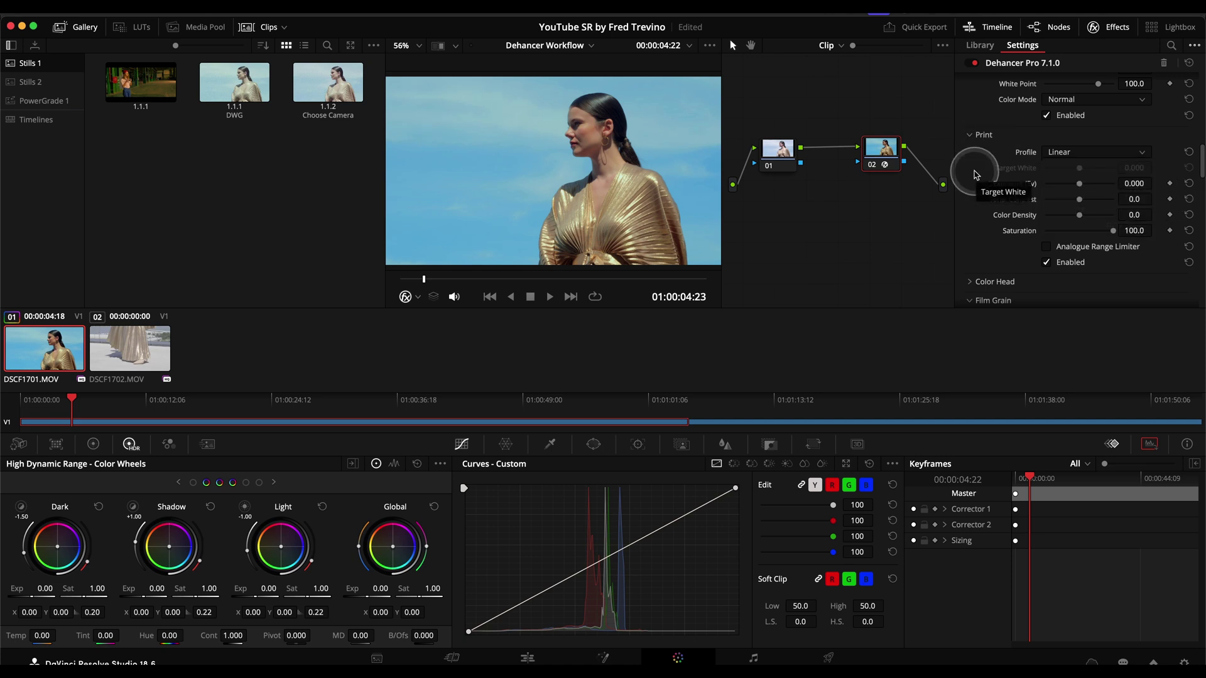
scroll(977, 173, down, 4)
scroll(977, 174, down, 1)
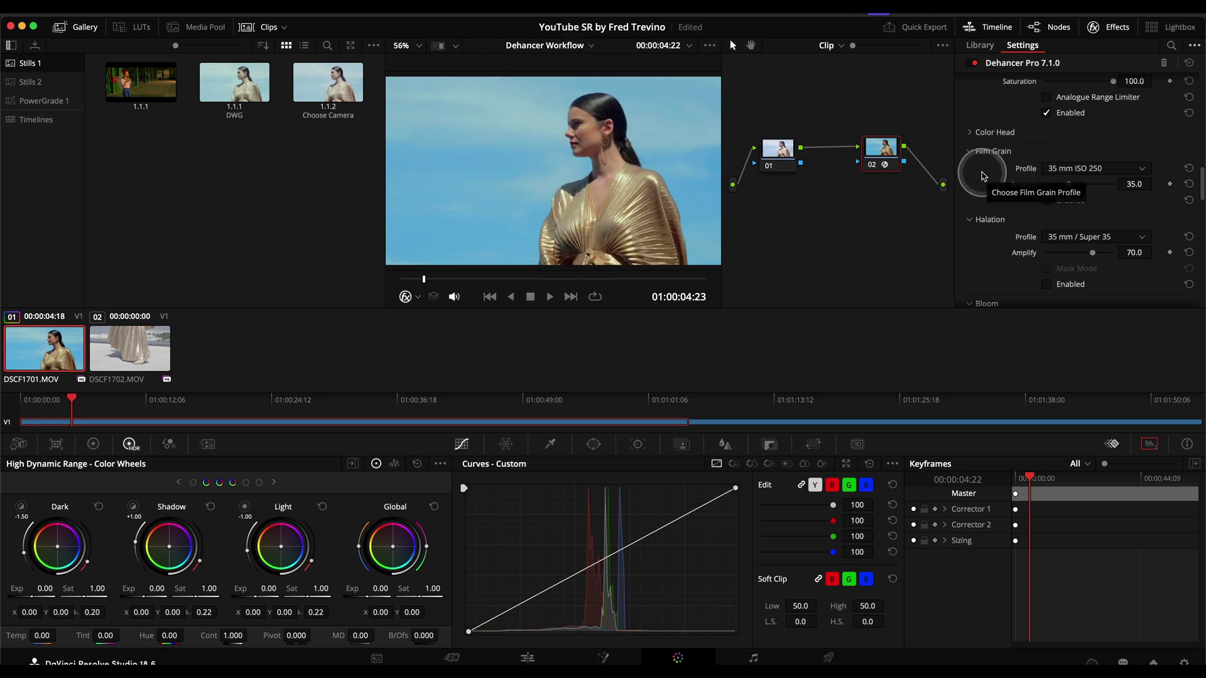
scroll(980, 179, down, 3)
scroll(990, 157, down, 6)
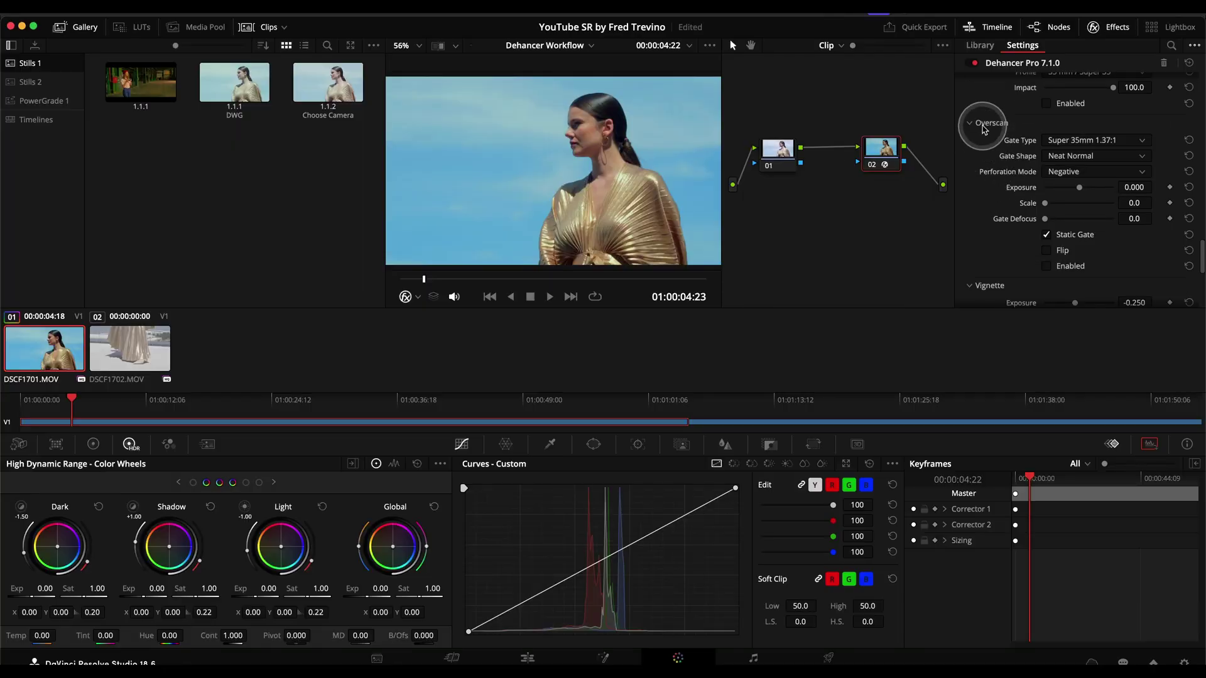
Step: Try Dehancer's Overscan with a higher Gate Defocus, then disable Overscan again
click(1046, 266)
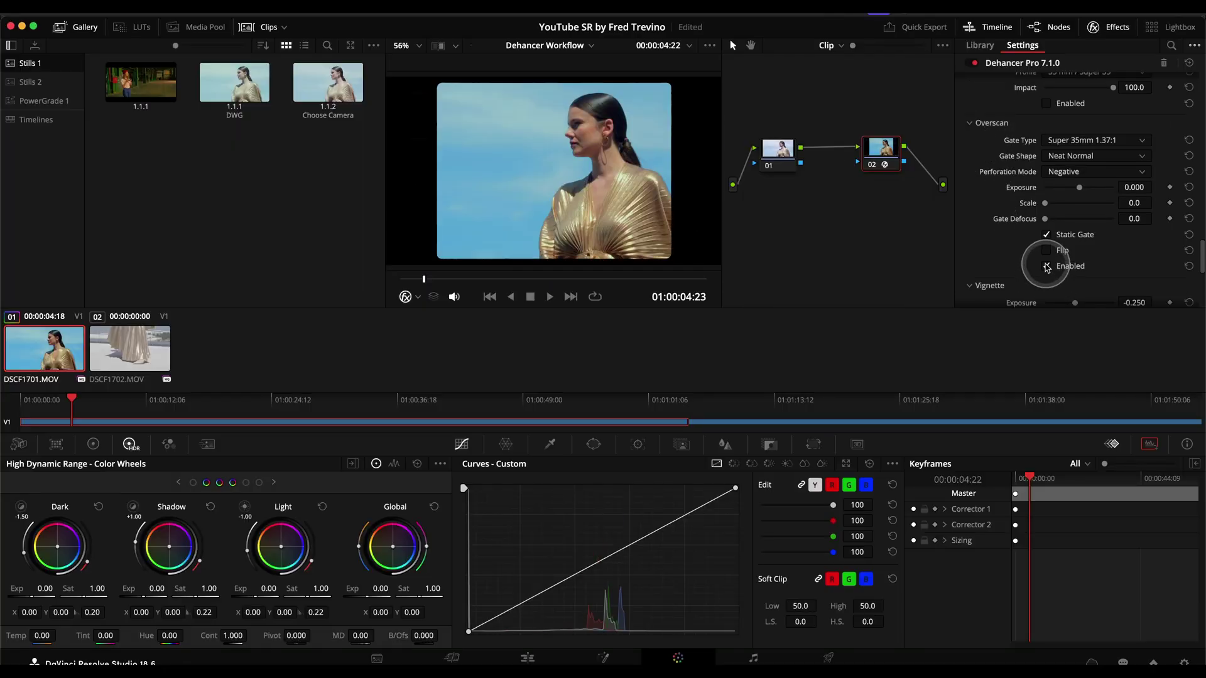
drag(1045, 218, 1166, 190)
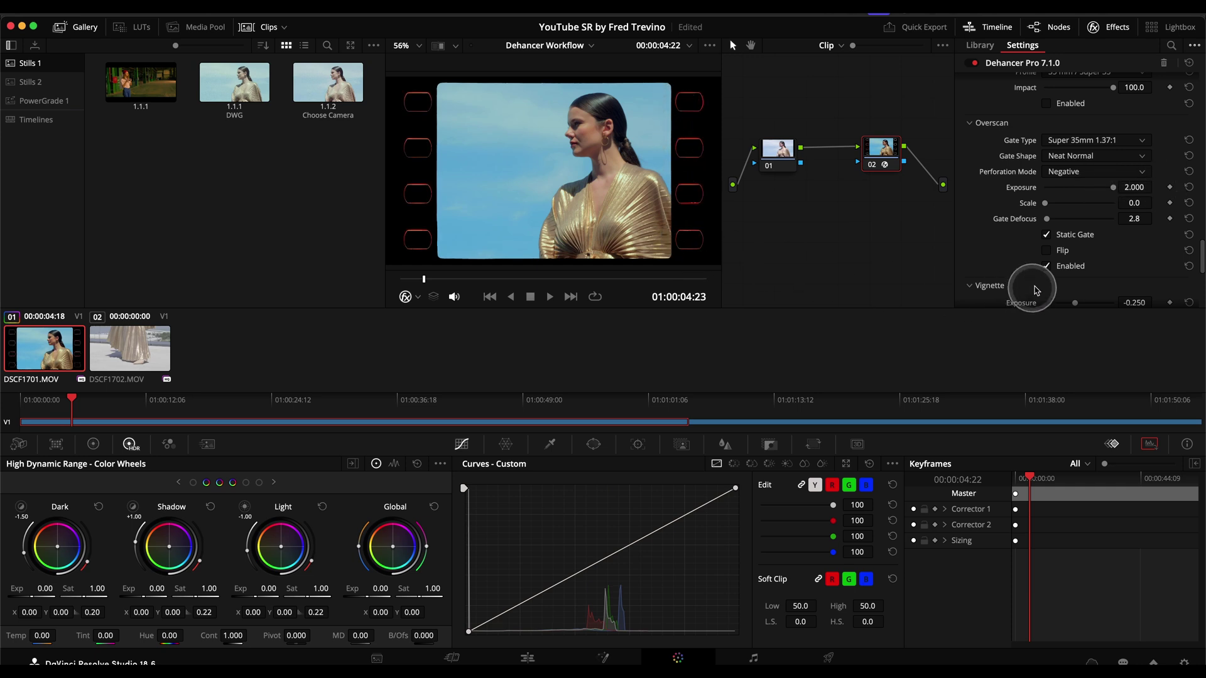
click(1046, 267)
Step: Try the Vignette, leave it disabled, and scroll down to the Options section
scroll(1046, 266, down, 4)
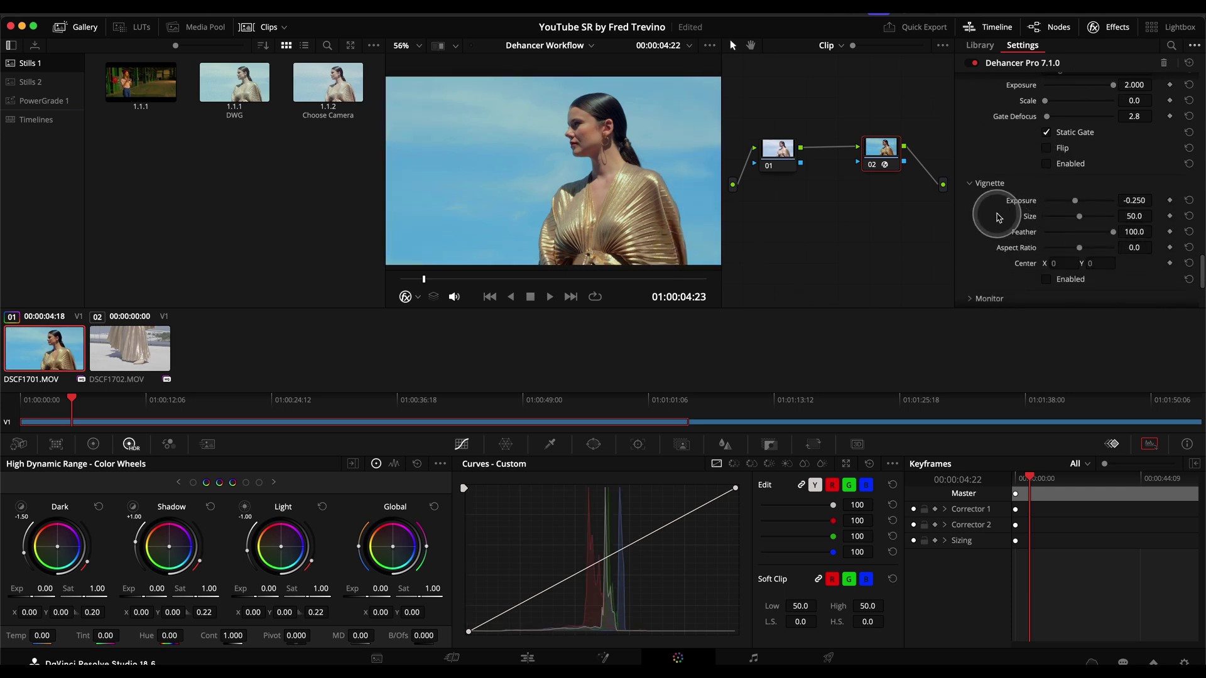
click(1047, 281)
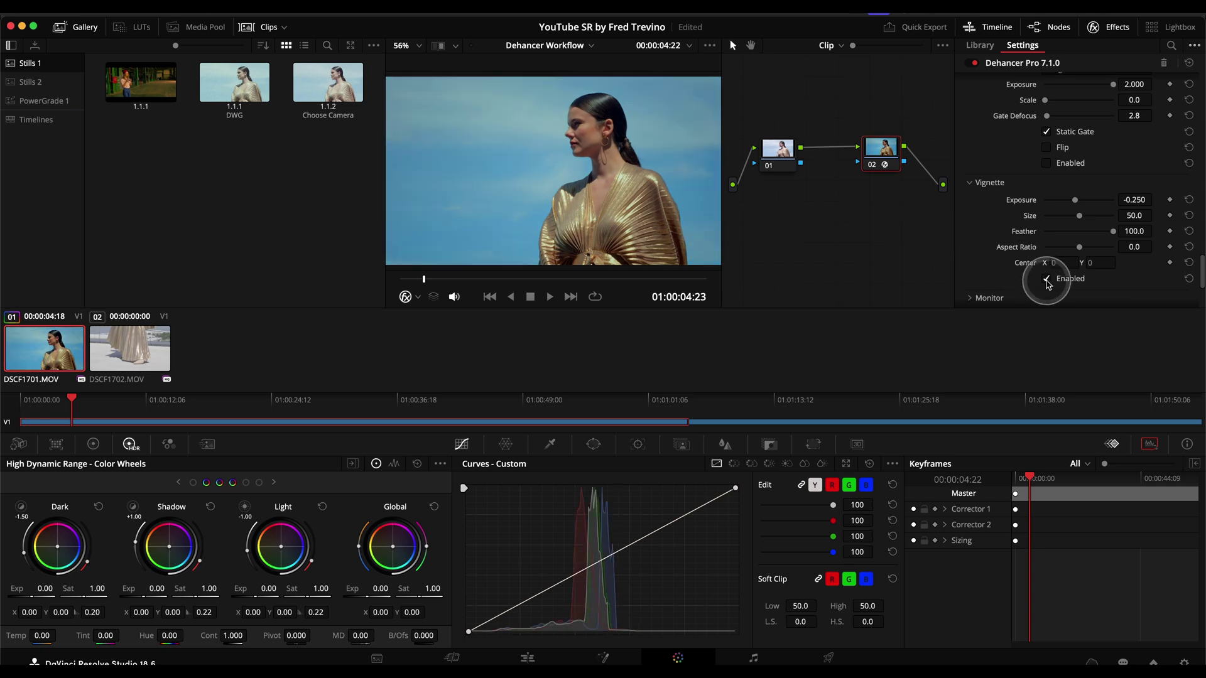
click(1047, 280)
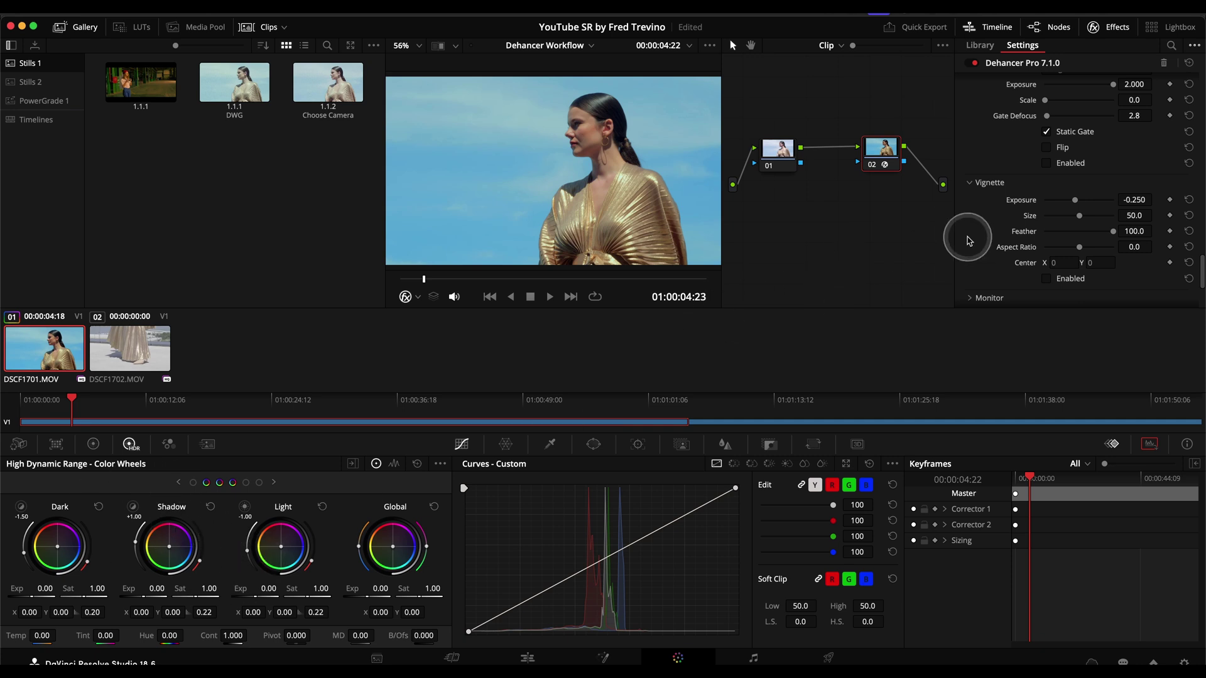
scroll(1000, 234, down, 3)
scroll(1000, 235, down, 4)
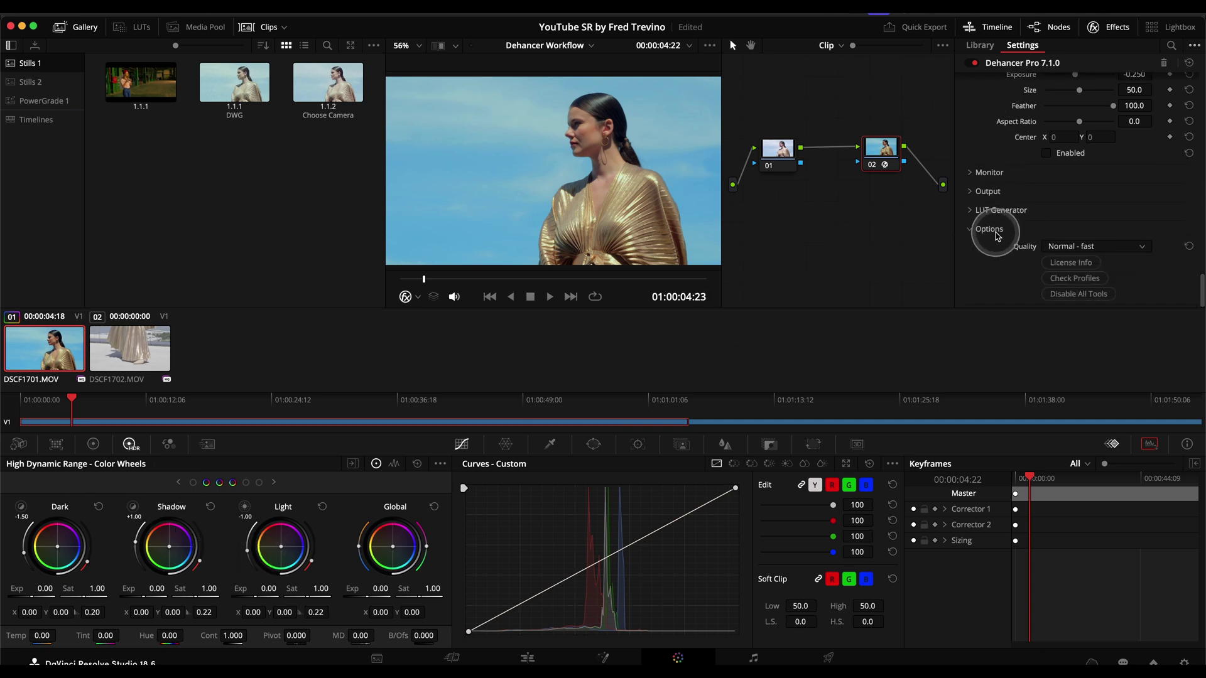
scroll(997, 227, up, 10)
Step: Close the Effects settings panel so the node graph widens across the right side
click(1109, 27)
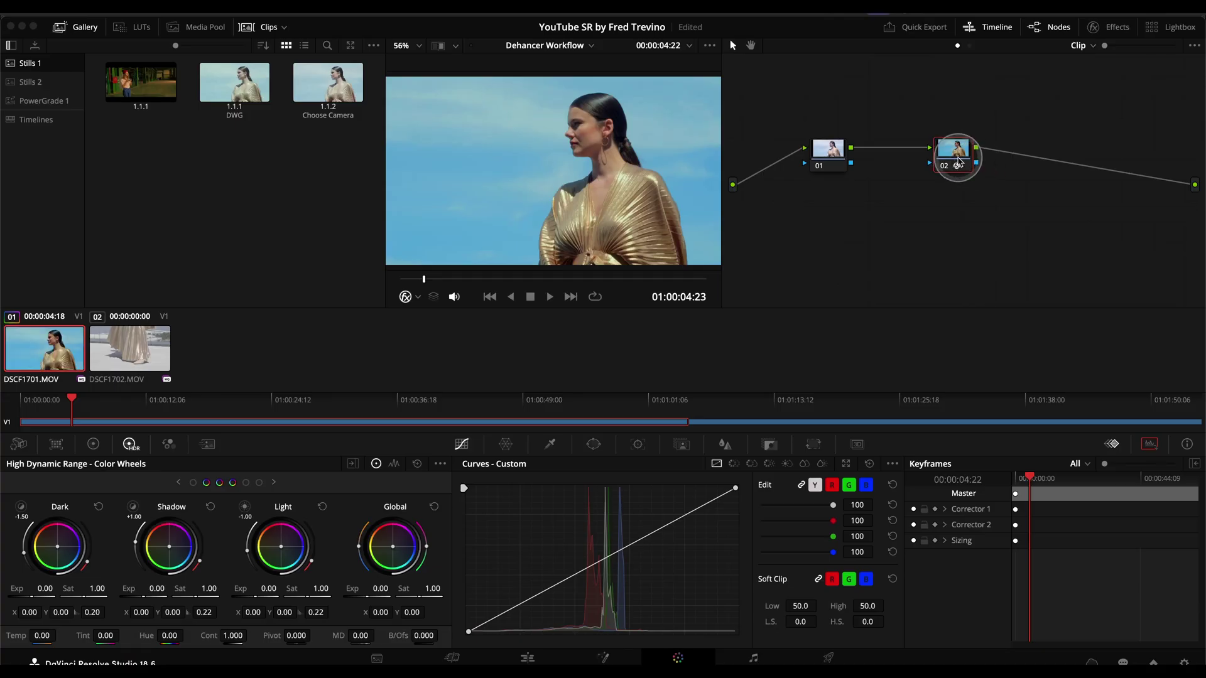
Step: Label node 02 as Dehancer and select node 01
right_click(957, 161)
click(978, 184)
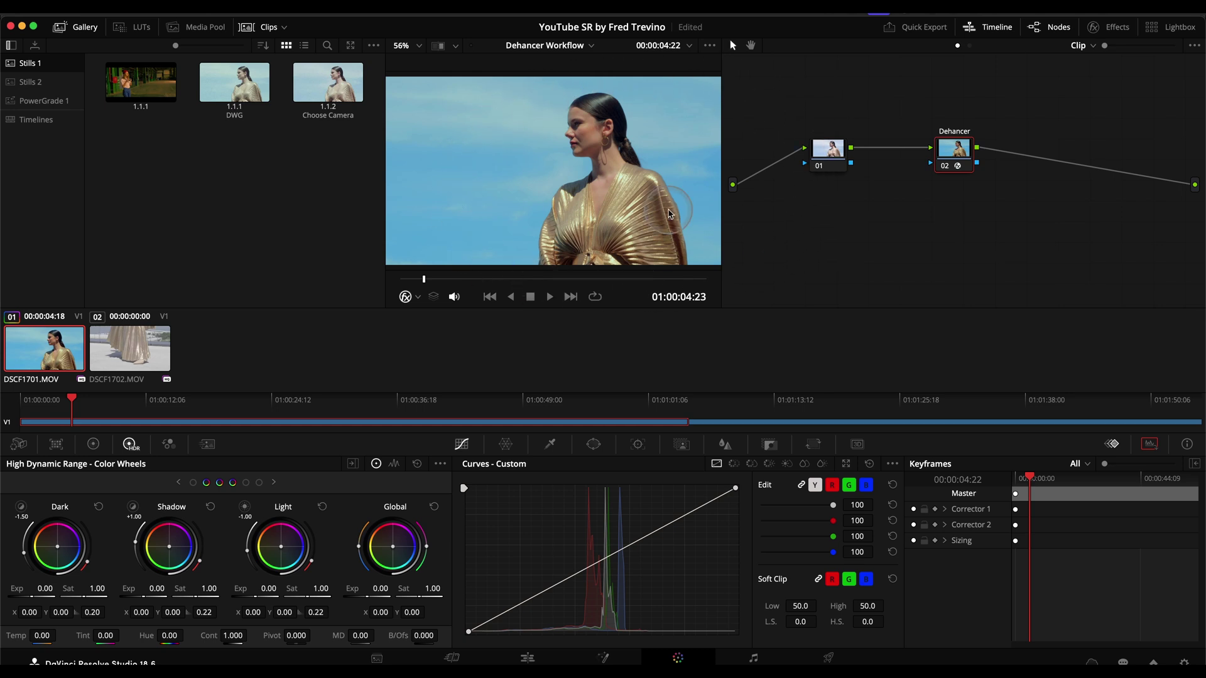
click(831, 157)
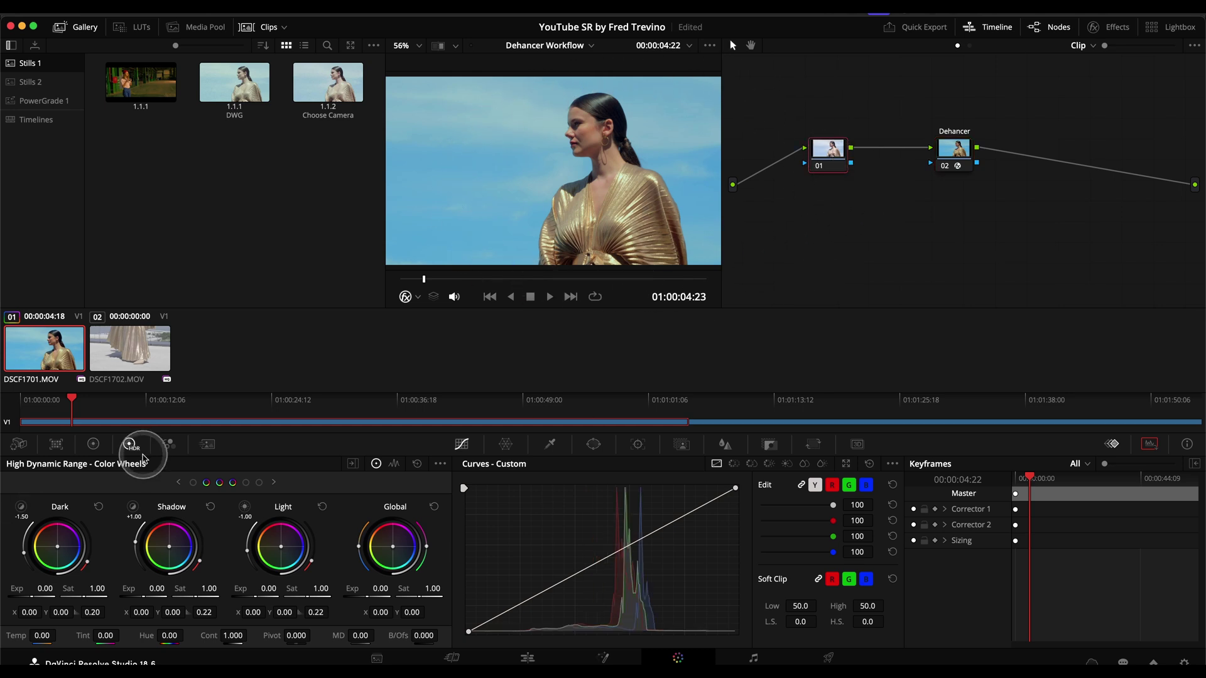
Step: Nudge node 01 slightly up-left and reset its HDR Global exposure to zero
click(92, 450)
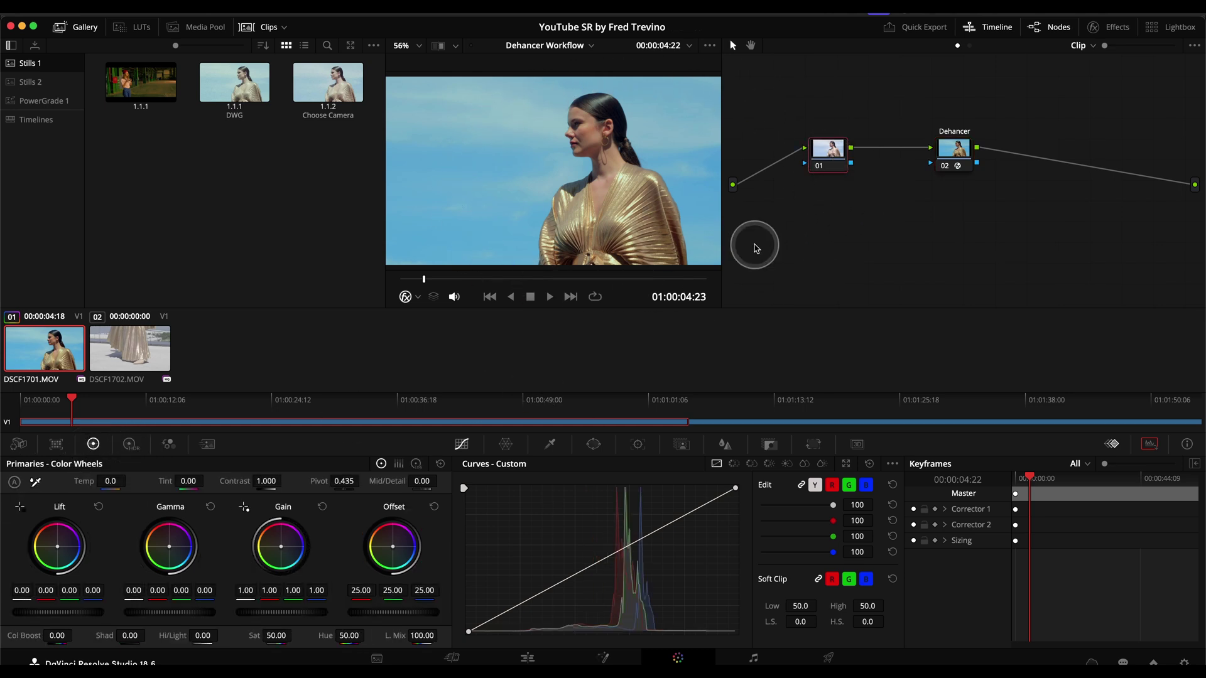
drag(846, 168, 831, 159)
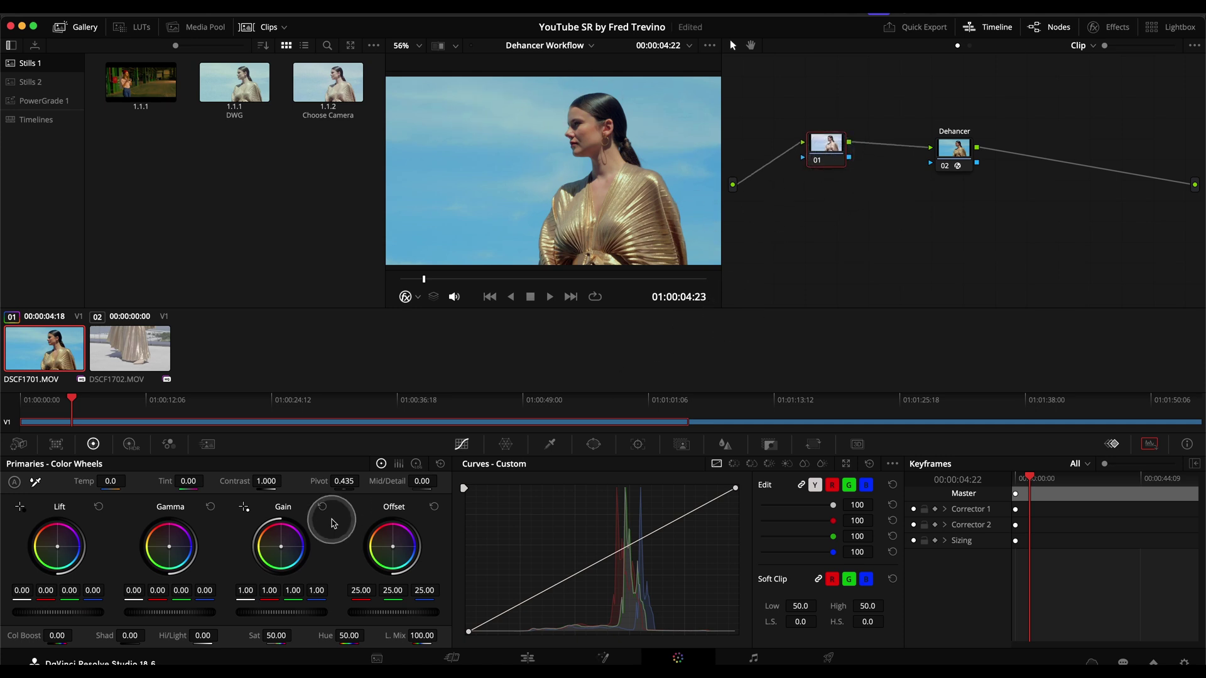
click(128, 446)
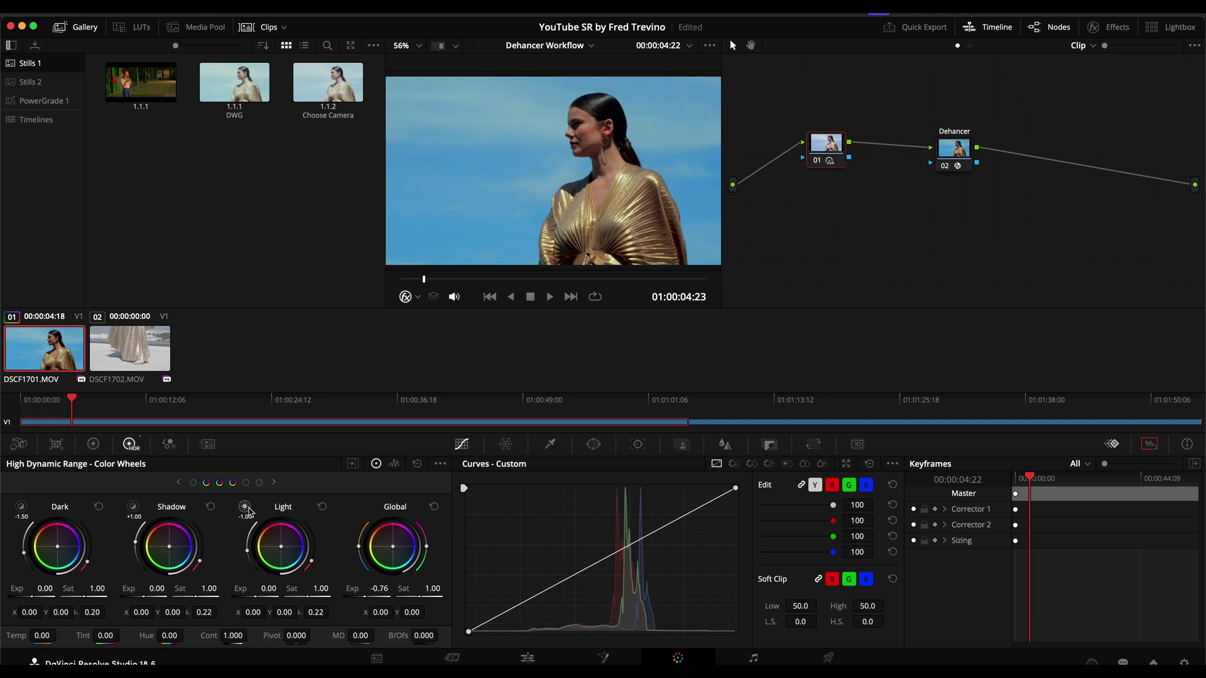
click(247, 510)
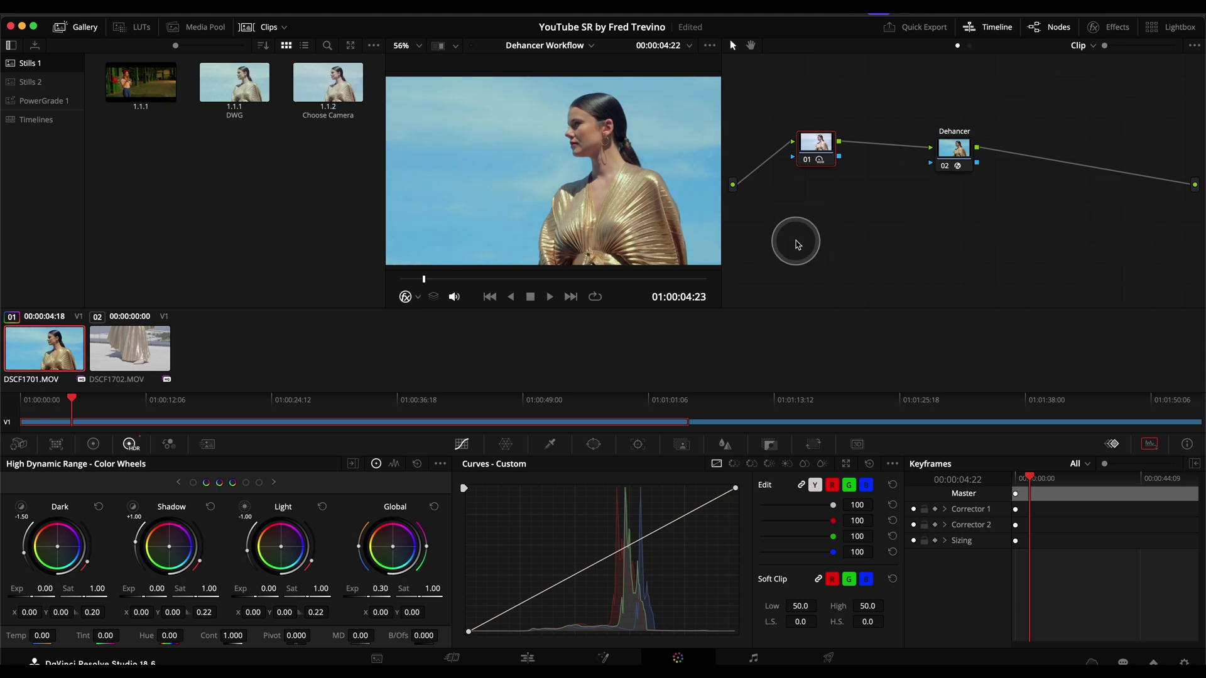
Step: Lower node 01's Lift to -0.02 on the Primaries wheels
click(95, 446)
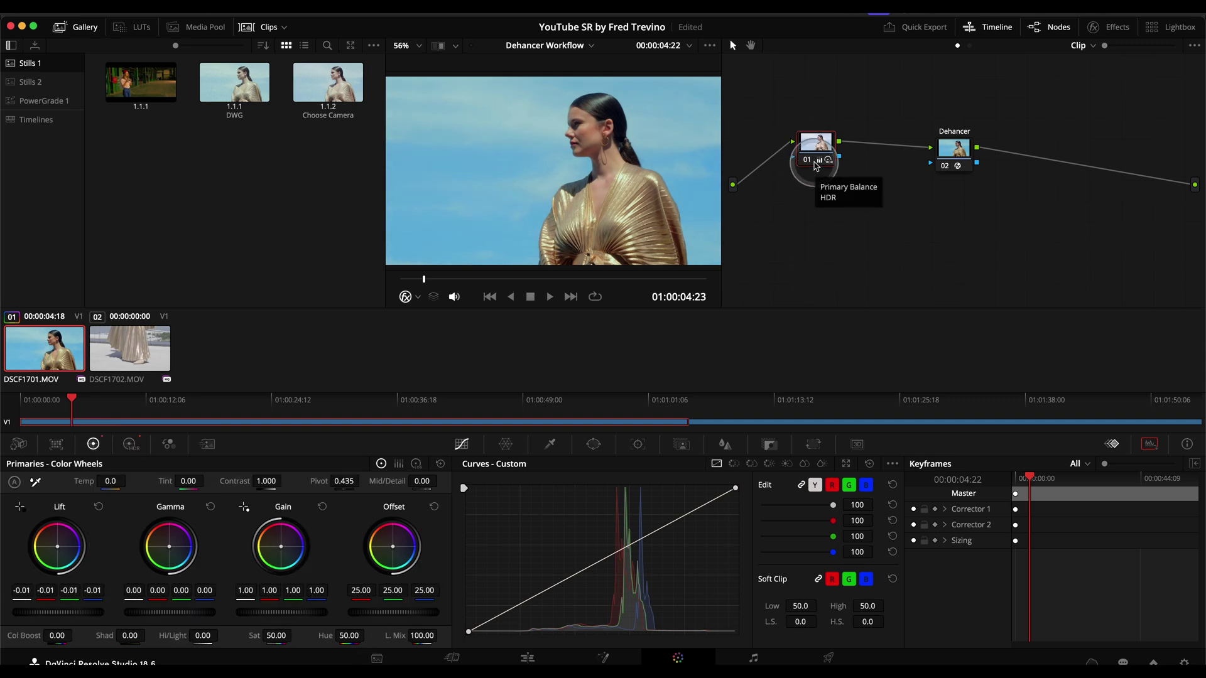
drag(89, 578, 48, 596)
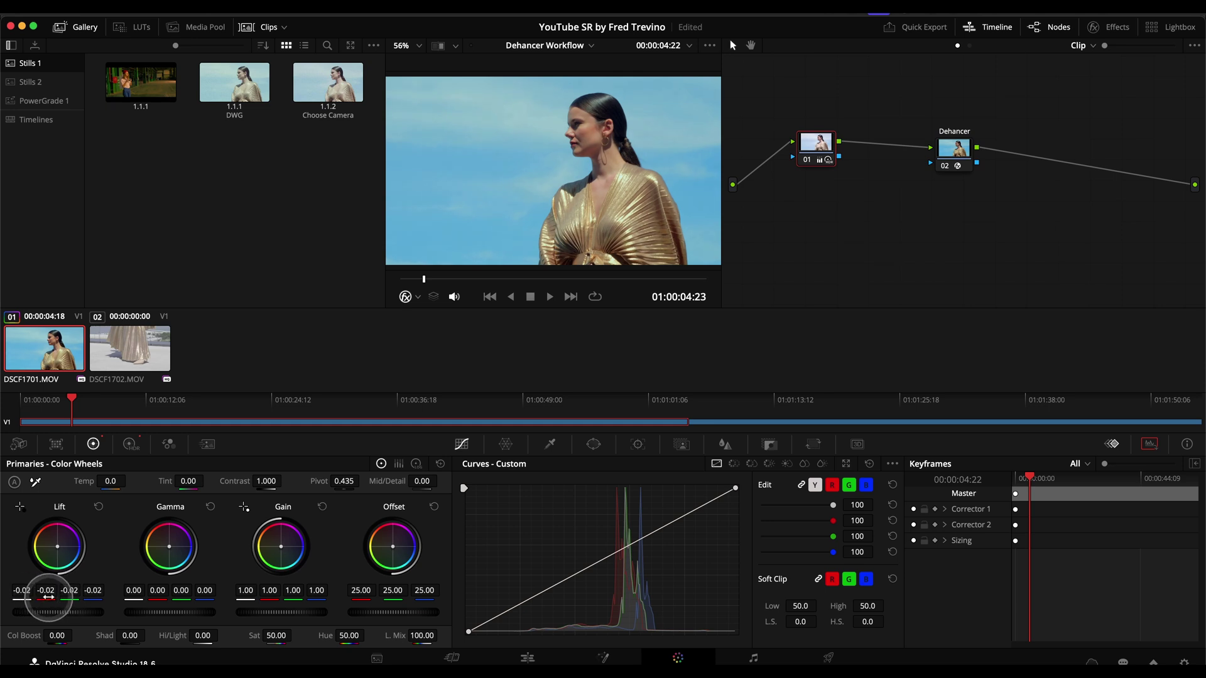
click(49, 596)
drag(49, 597, 56, 597)
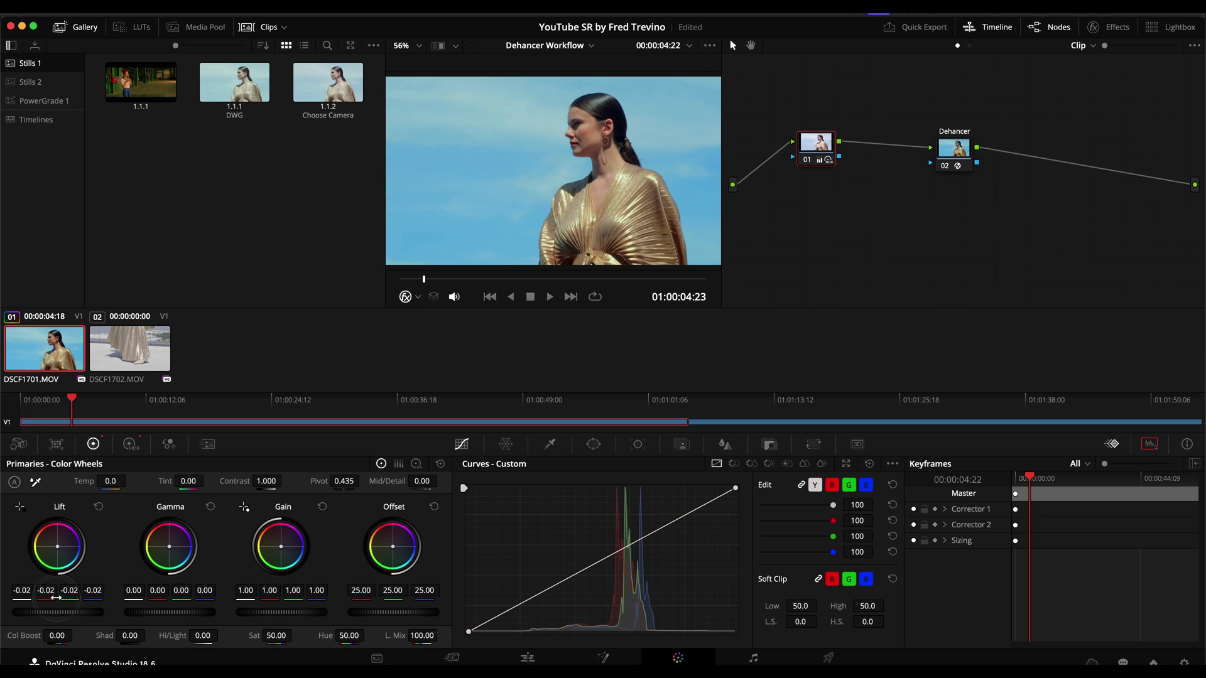
click(130, 444)
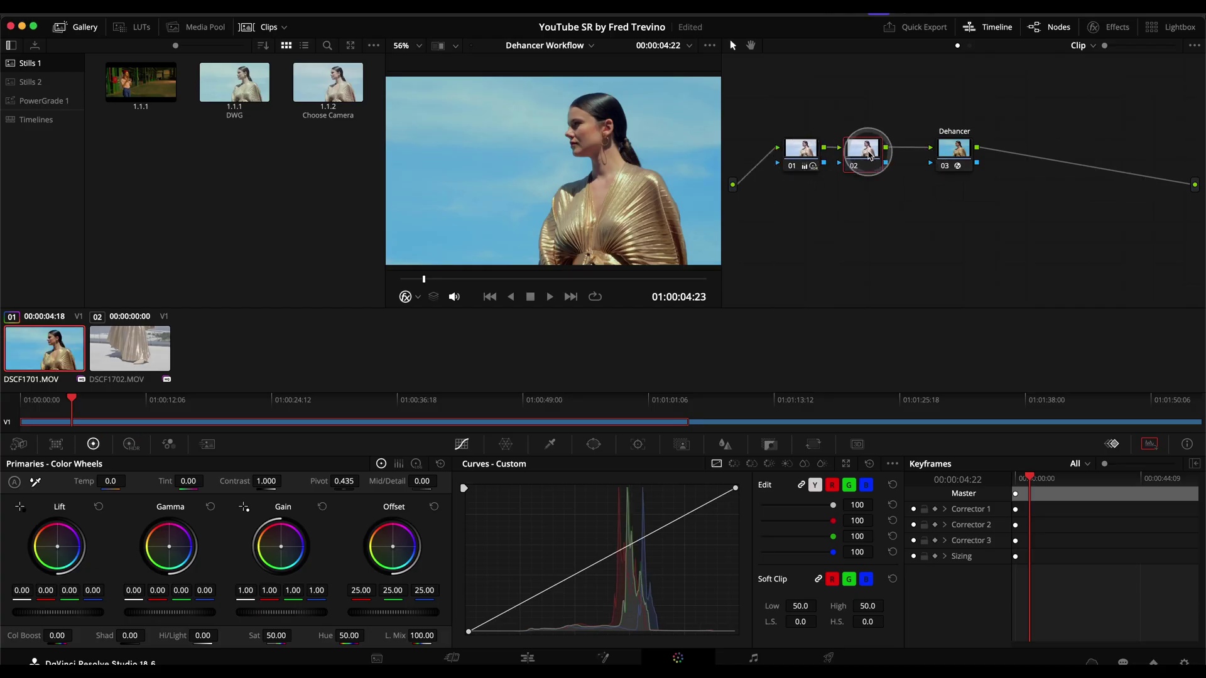
Step: Warm node 02 with Temp 140, then add a parallel node with Alt+P
click(111, 482)
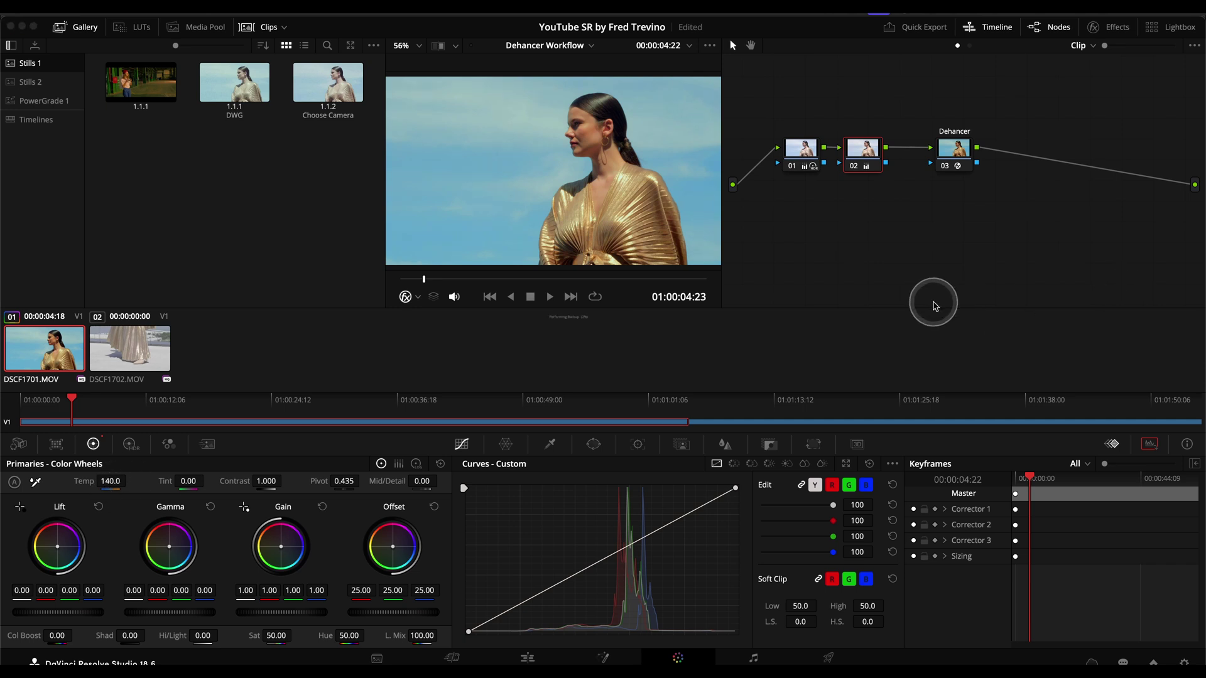
click(869, 166)
key(alt+p)
Step: Move the Dehancer node further right and the Parallel Mixer up beside node 02
click(864, 200)
drag(951, 164, 991, 168)
drag(924, 191, 927, 165)
Step: On node 03's Hue vs Sat curve, boost blue sky saturation to 1.17
click(869, 211)
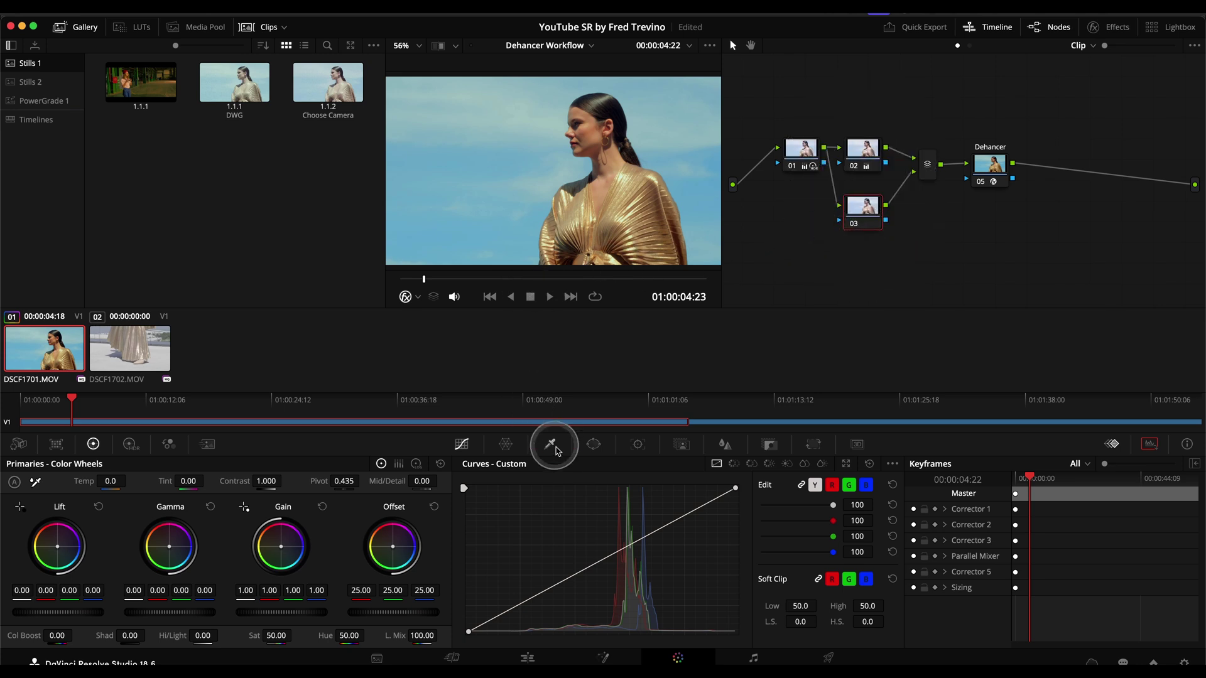
click(752, 465)
drag(721, 548, 723, 537)
Step: In node 03's Hue vs Hue curve, rotate the sampled sky hue by 18.40 toward teal
click(767, 463)
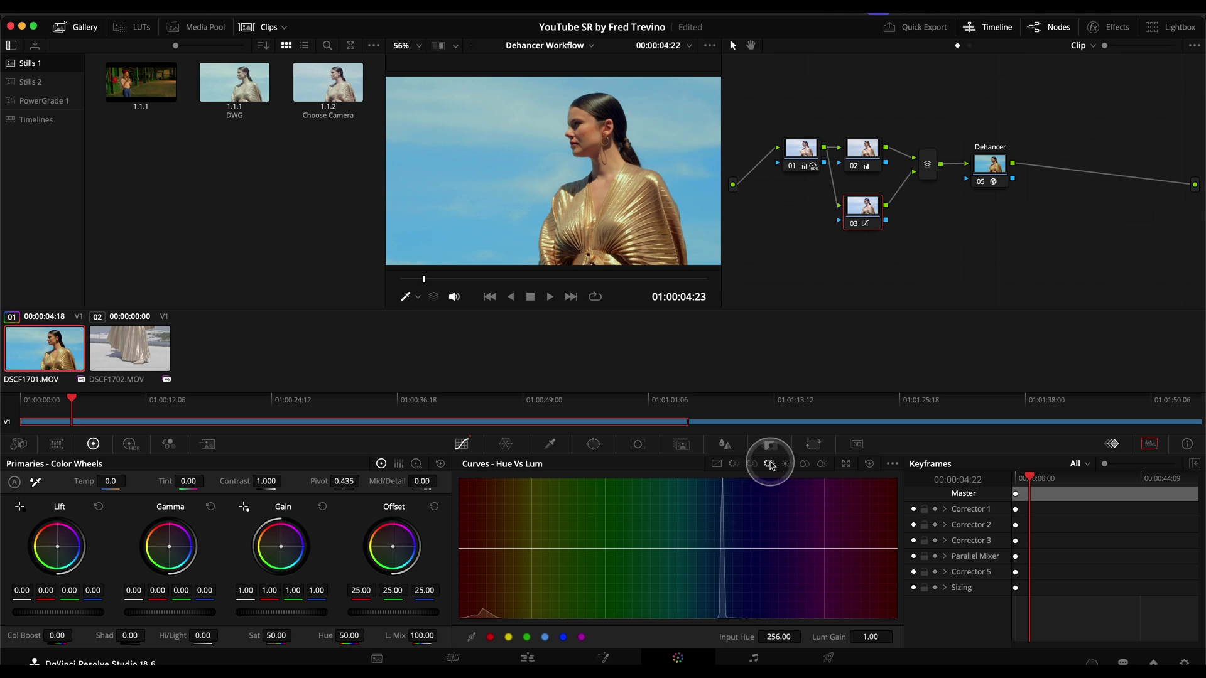
click(498, 169)
drag(725, 551, 724, 550)
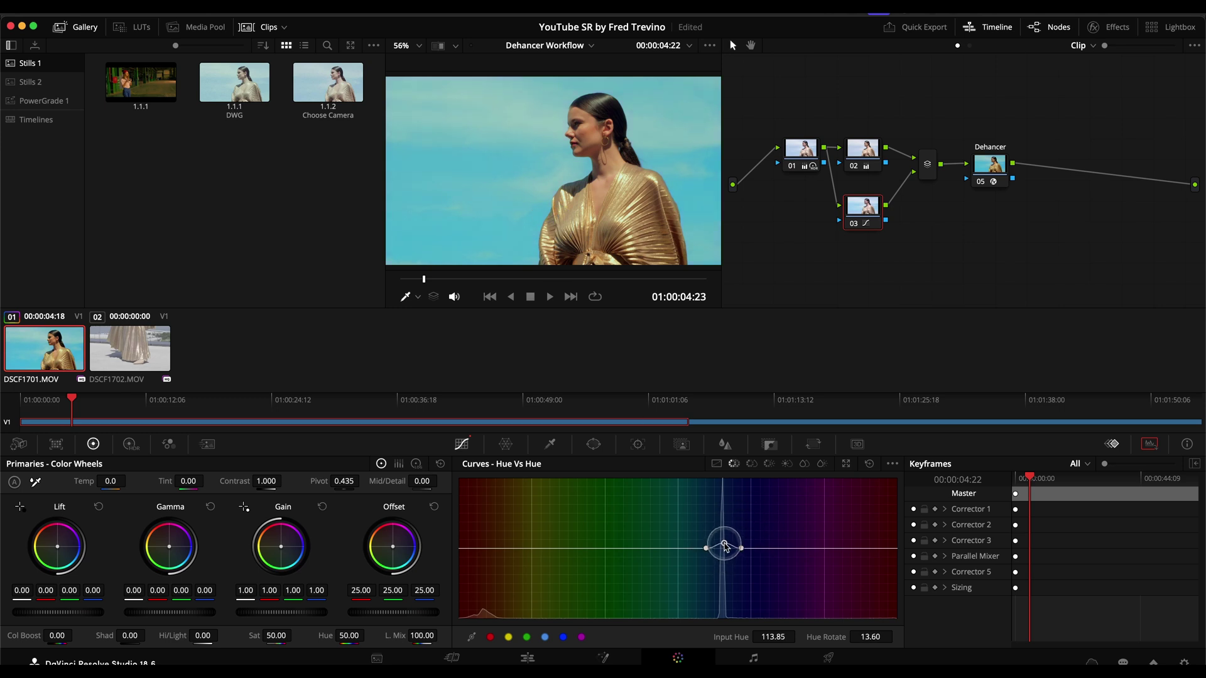
drag(726, 546, 725, 554)
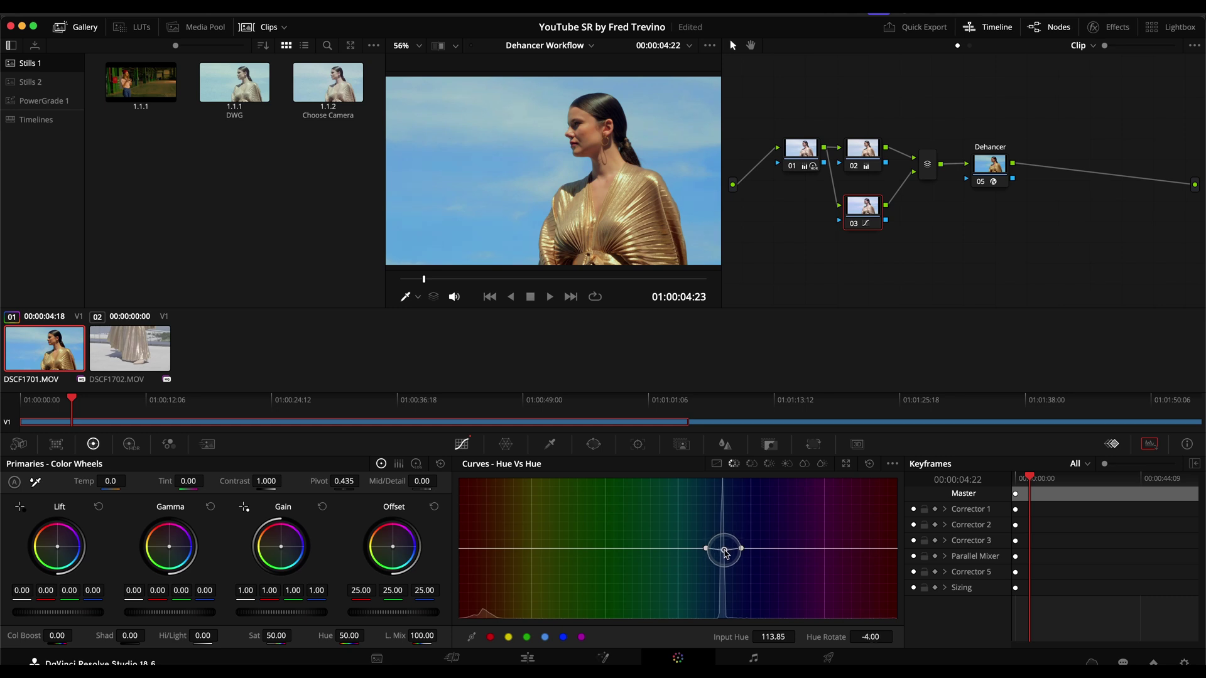
drag(726, 553, 721, 544)
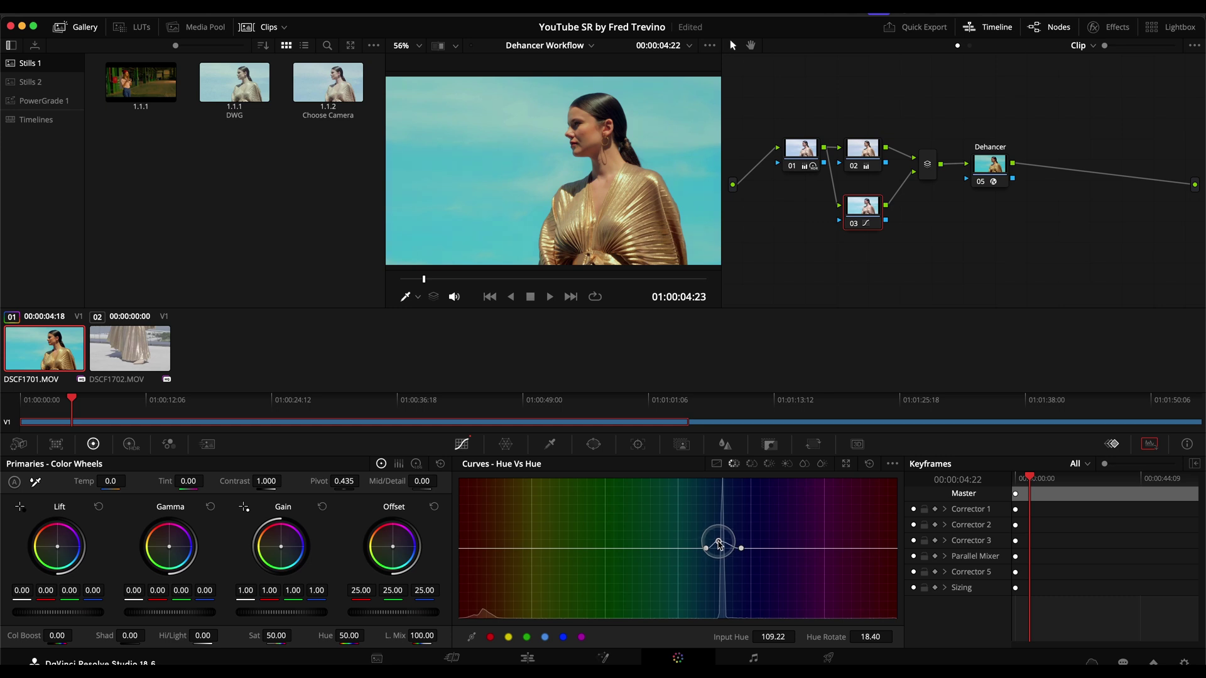
drag(719, 545, 717, 543)
Step: Toggle node 03 off and on to compare before and after
key(ctrl+d)
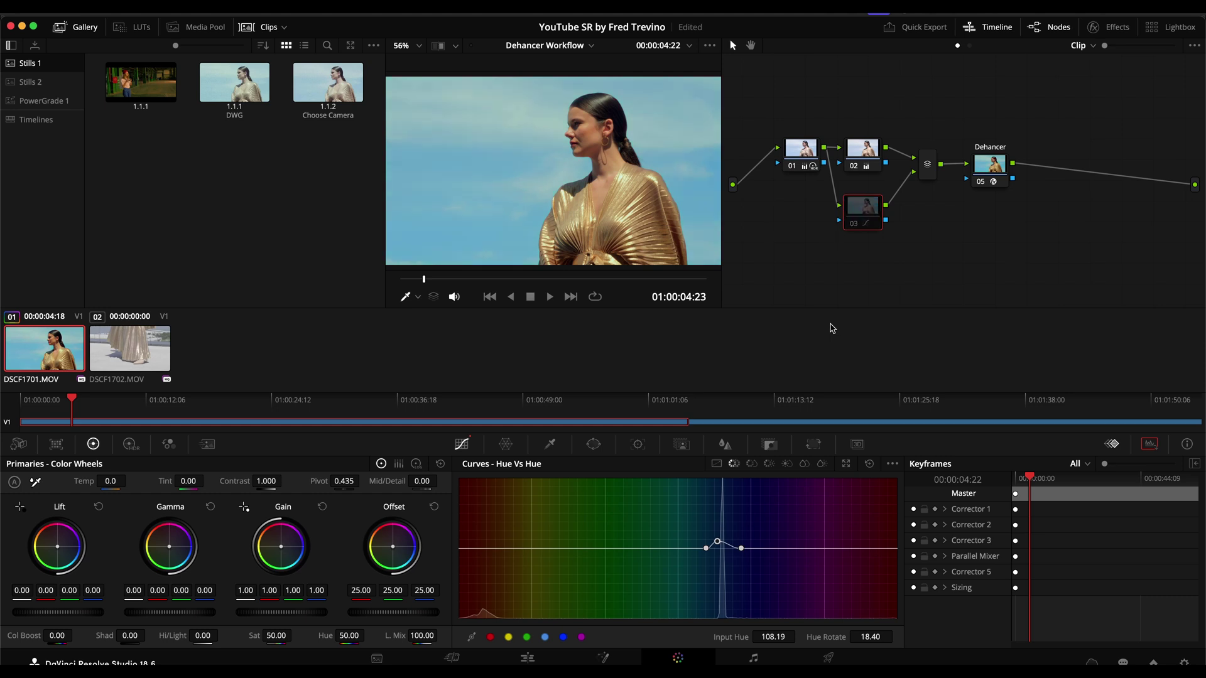
key(ctrl+d)
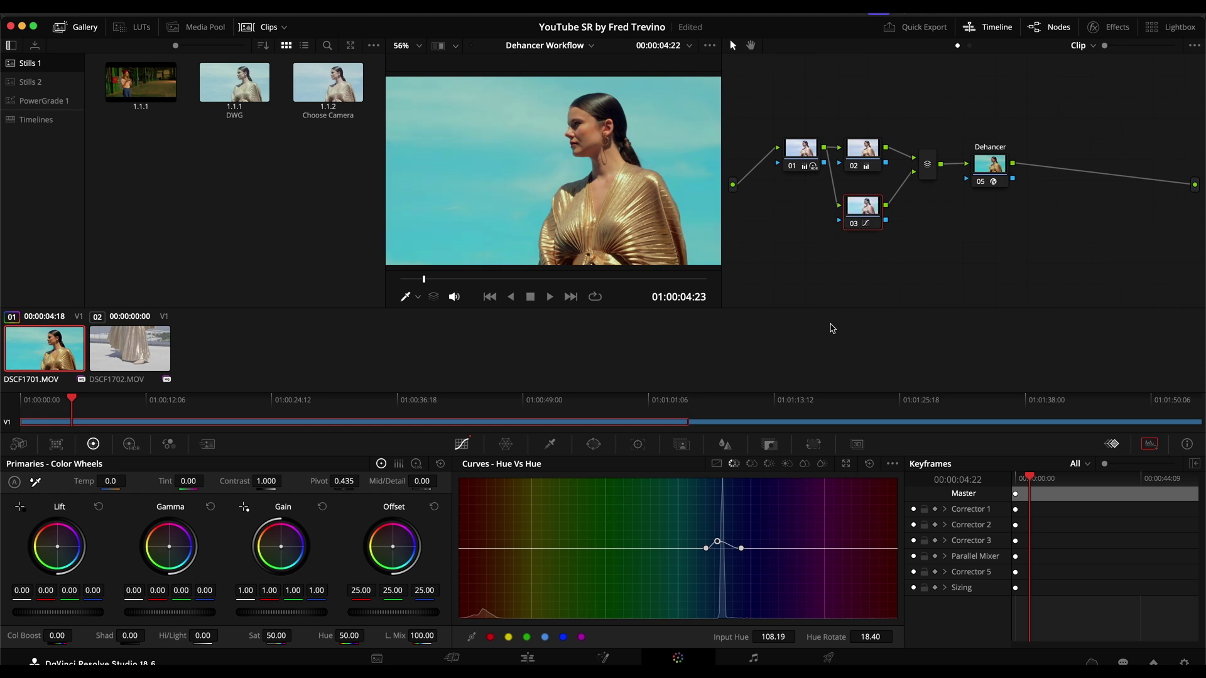
key(ctrl+d)
key(ctrl+d)
click(831, 328)
Step: Move node 01 down-left and scrub the viewer back to 01:00:05:17
drag(801, 149, 795, 165)
click(18, 402)
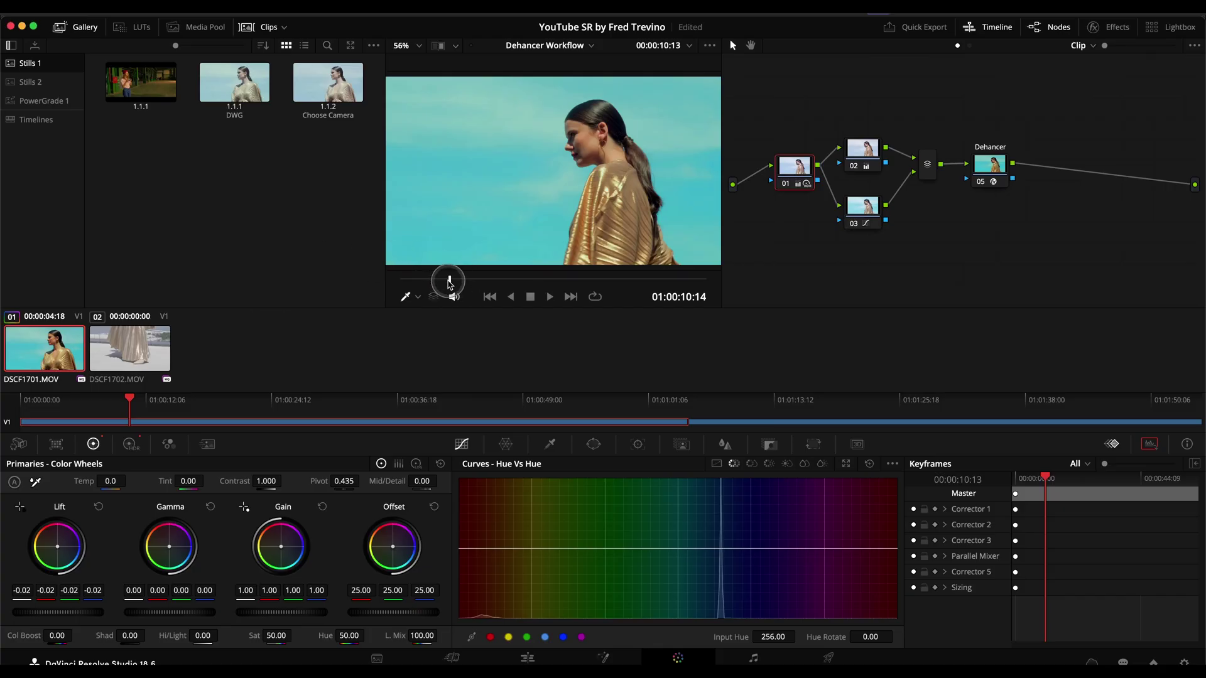
drag(448, 283, 426, 284)
Step: Enable Film Grain in the Dehancer node 05 settings and open its grain profile list
click(990, 164)
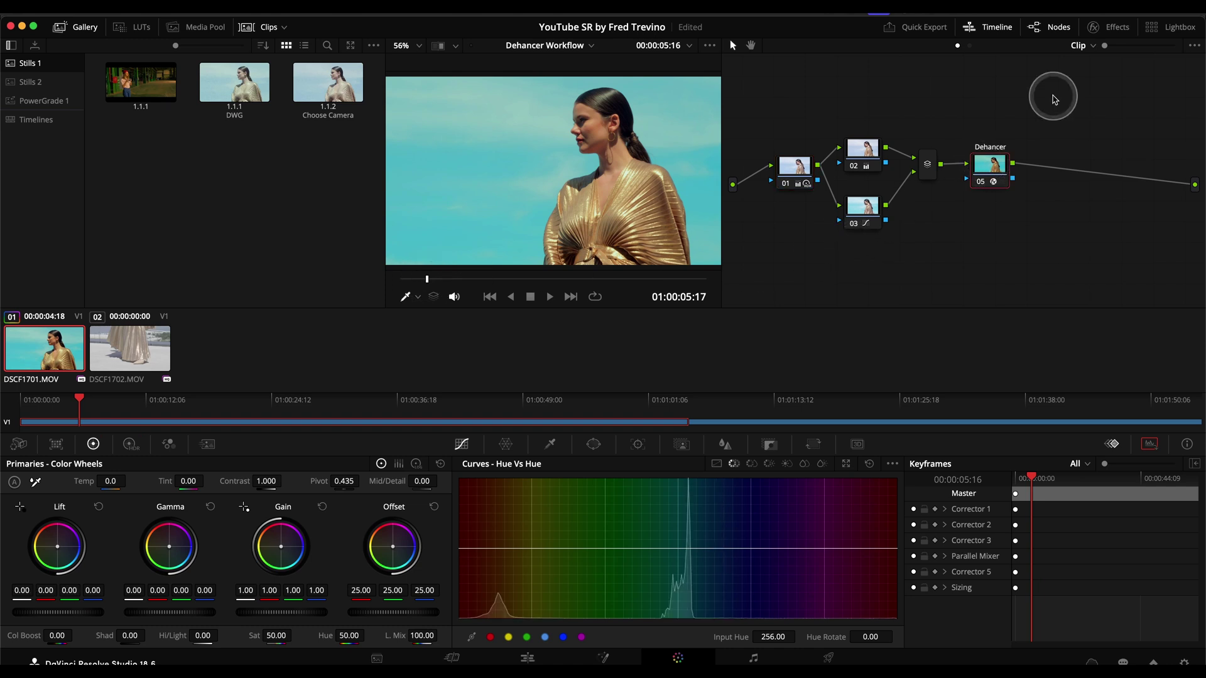
click(1110, 27)
scroll(977, 201, down, 4)
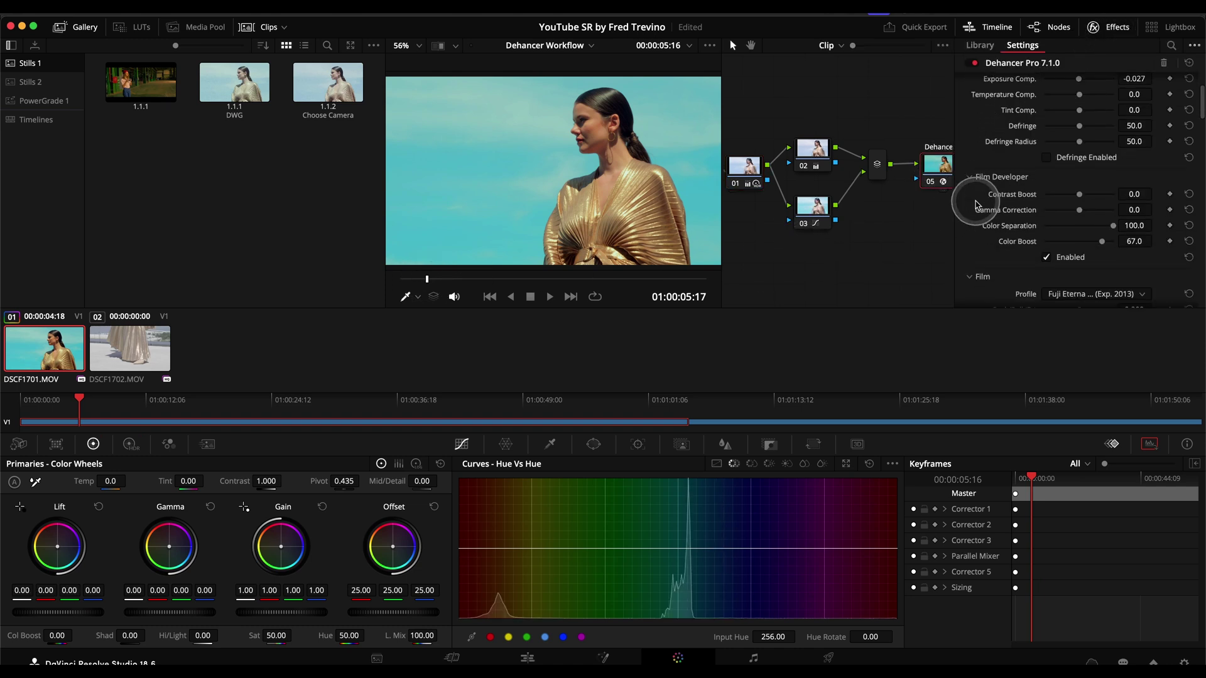
scroll(977, 204, down, 5)
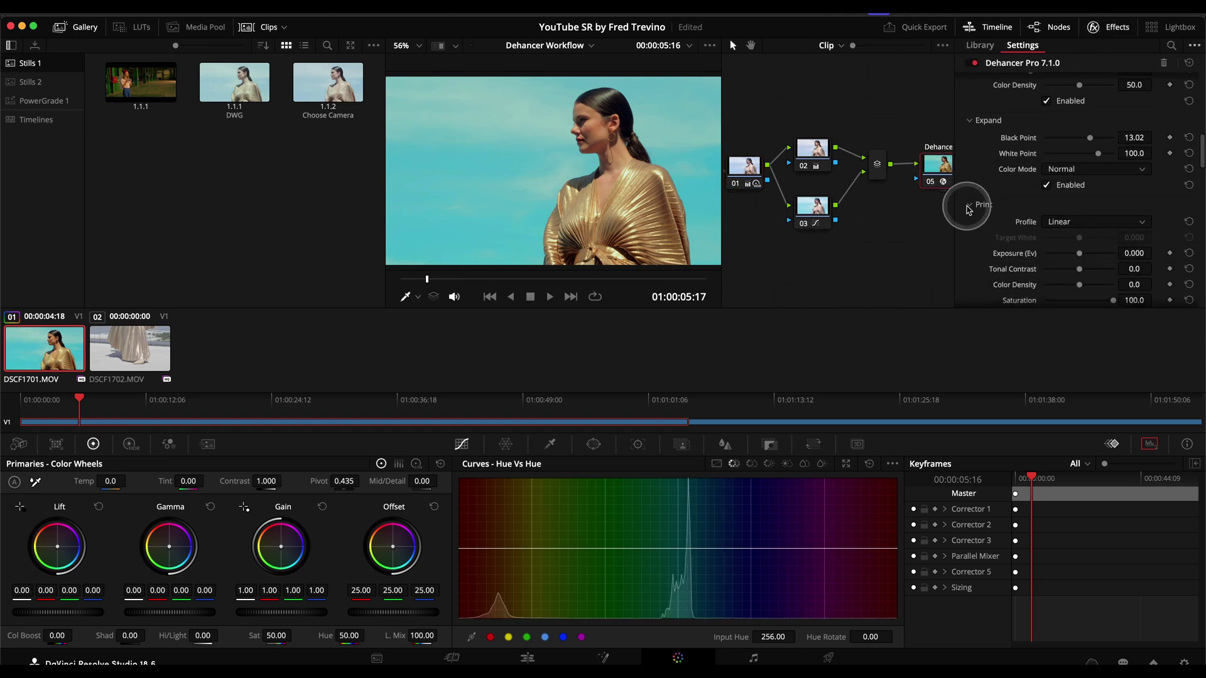
scroll(969, 209, down, 4)
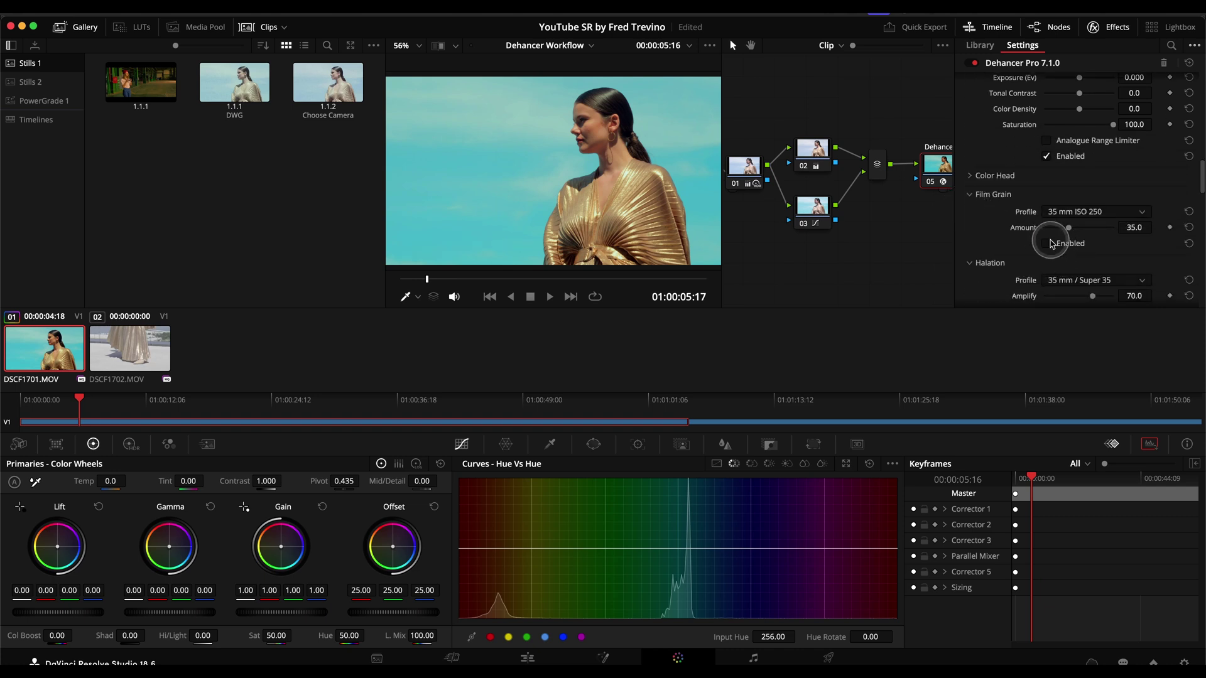
click(1047, 244)
click(1065, 211)
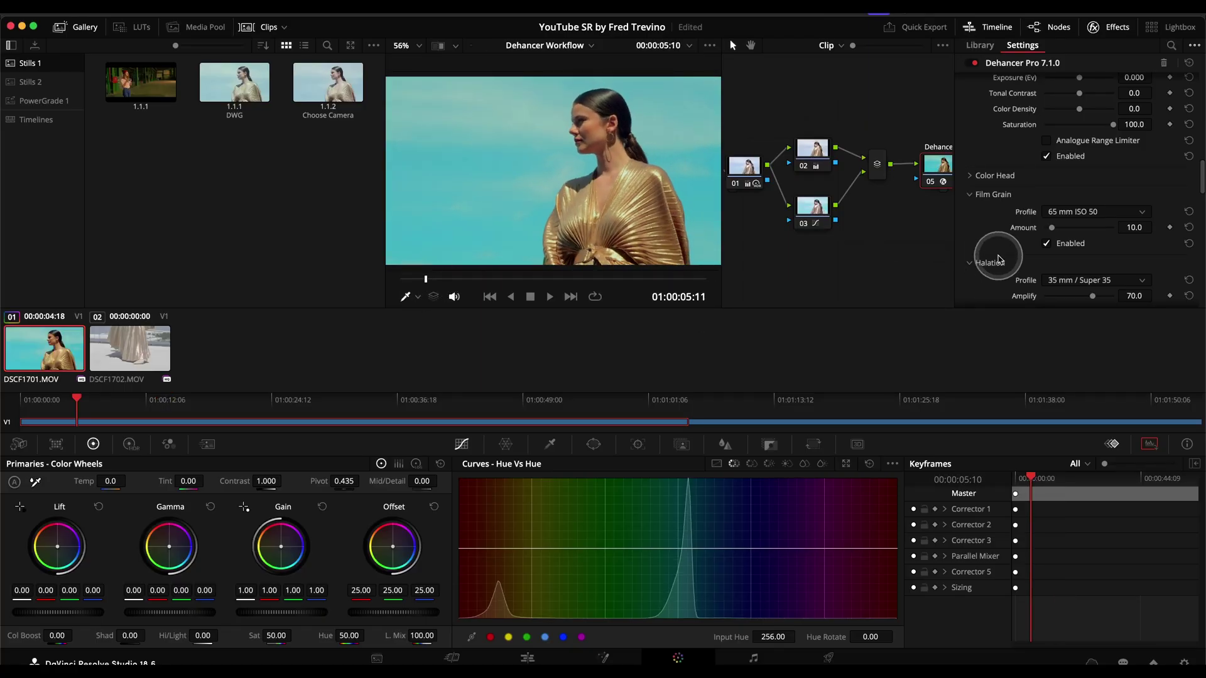
Step: Try enabling Dehancer's Halation, then switch it back off
scroll(991, 223, down, 5)
scroll(989, 223, up, 1)
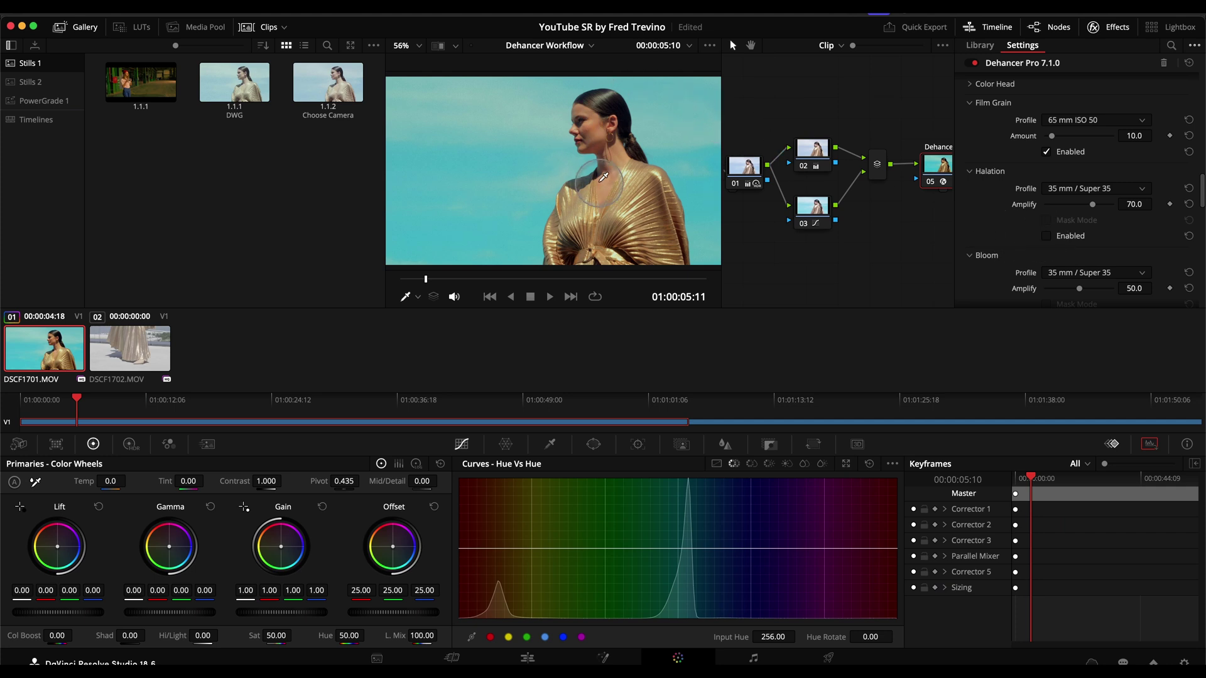
click(633, 159)
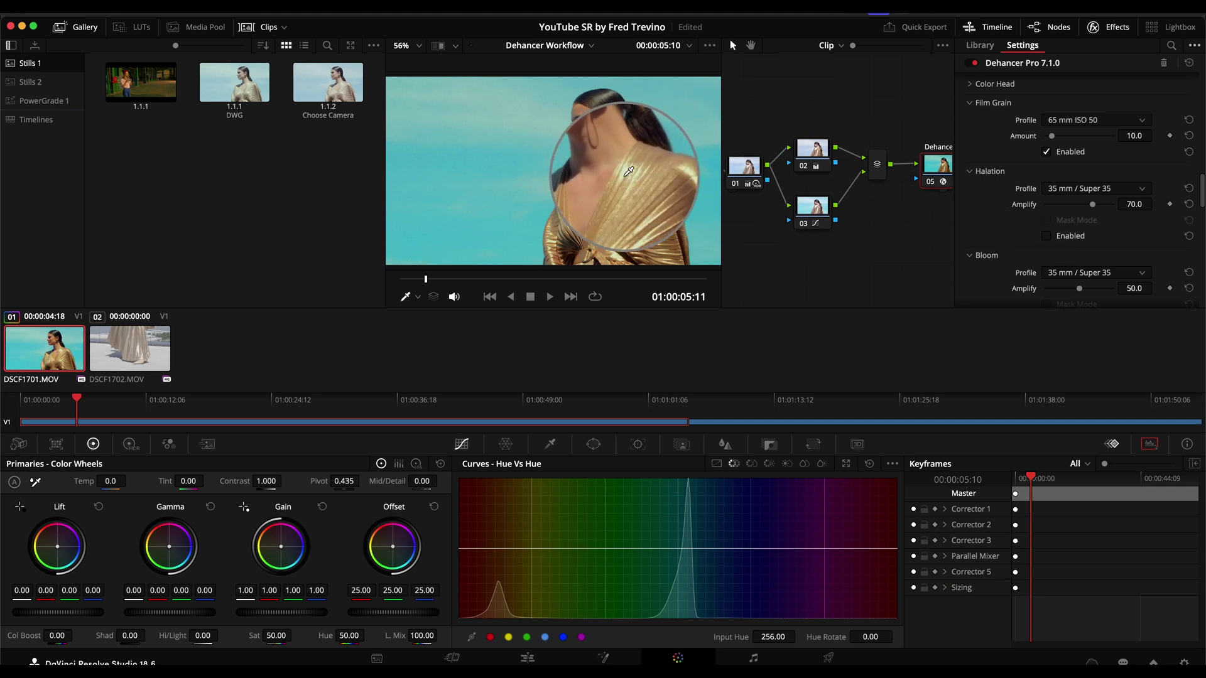
click(1046, 236)
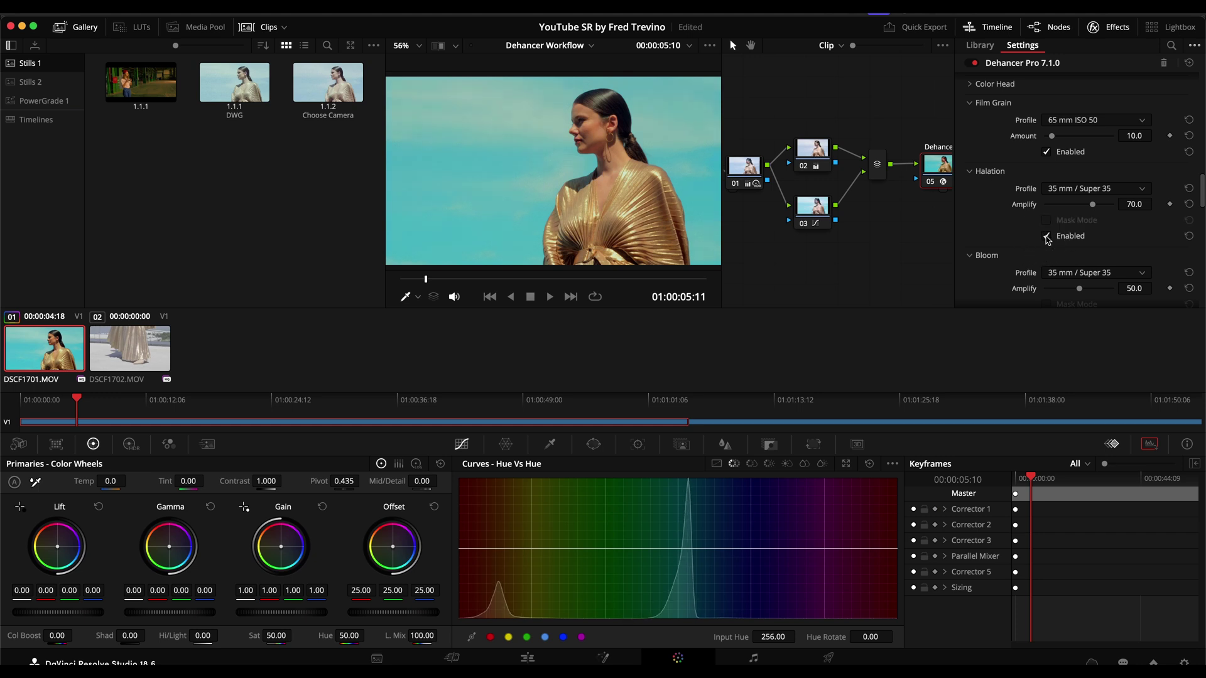
click(1046, 236)
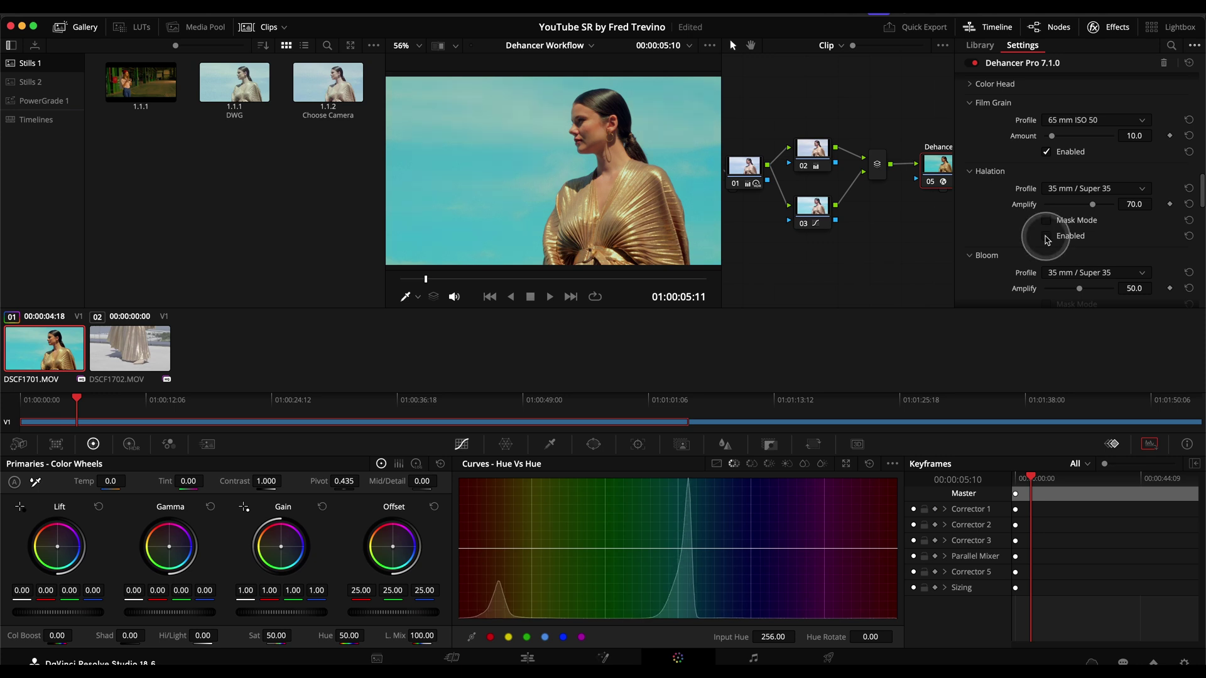
Step: Enable Bloom with the 35 mm / Super 35 profile at Amplify 50
scroll(1045, 242, down, 2)
click(1040, 255)
click(1048, 255)
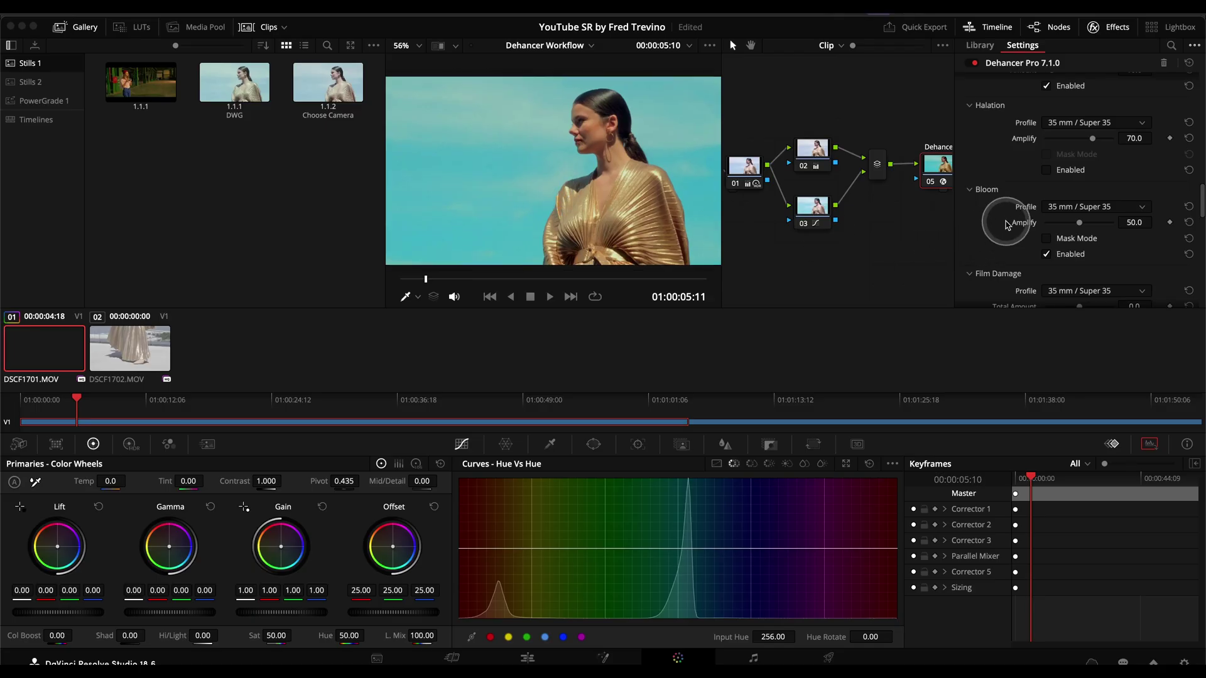
Step: Review the remaining Dehancer settings, then close the panel to show the full node graph
scroll(1006, 223, down, 2)
scroll(1007, 225, down, 8)
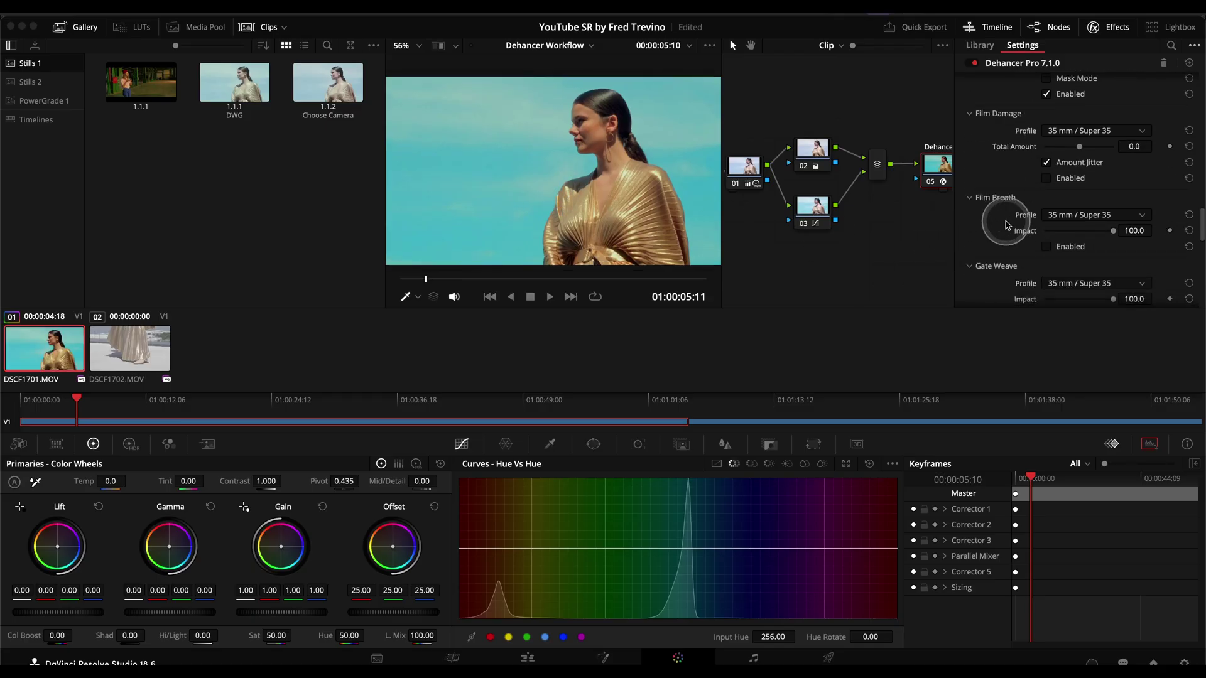
scroll(1007, 225, down, 6)
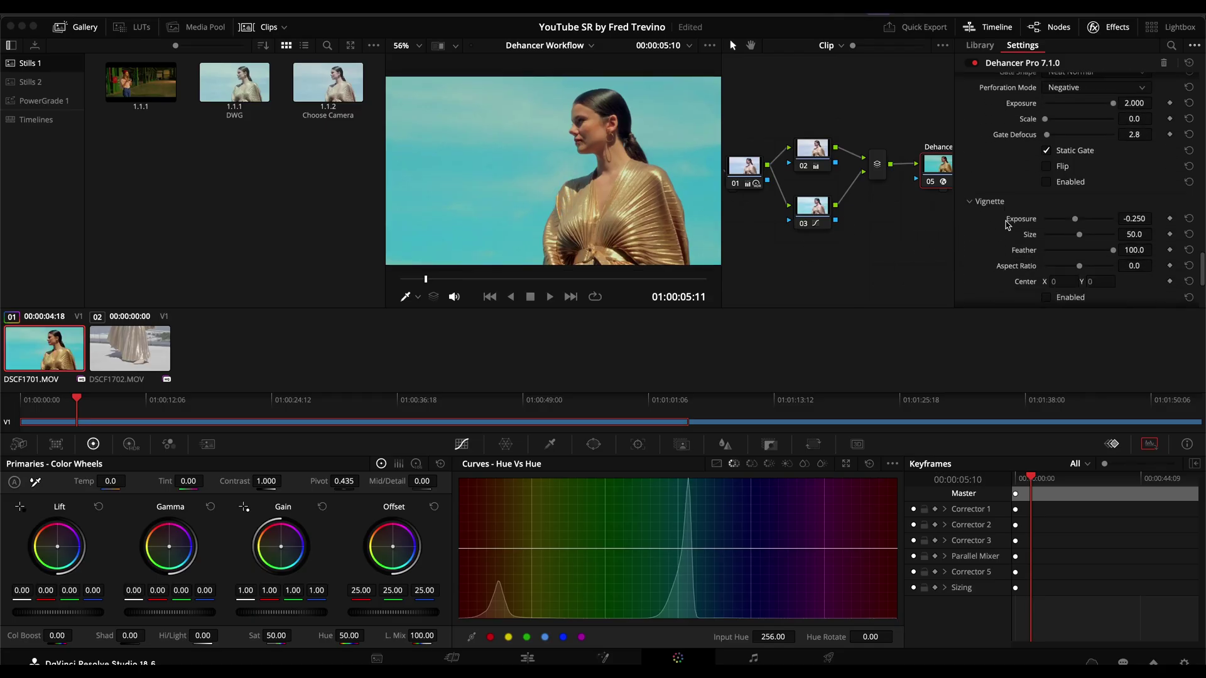
click(1114, 44)
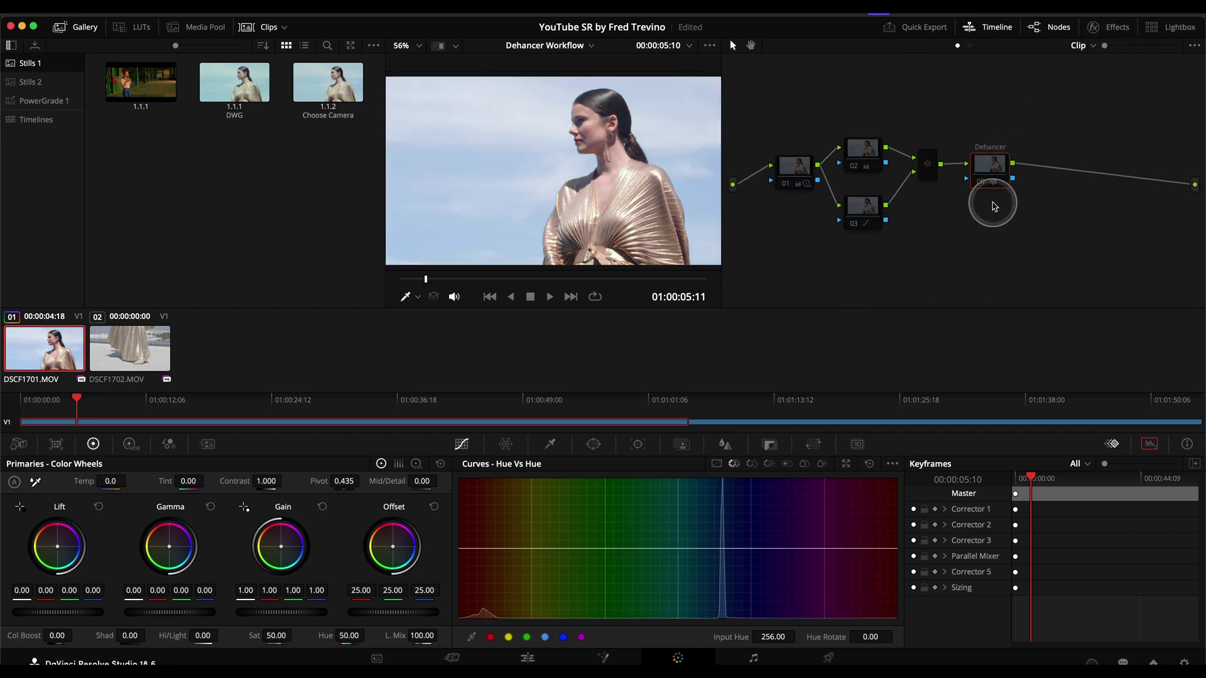